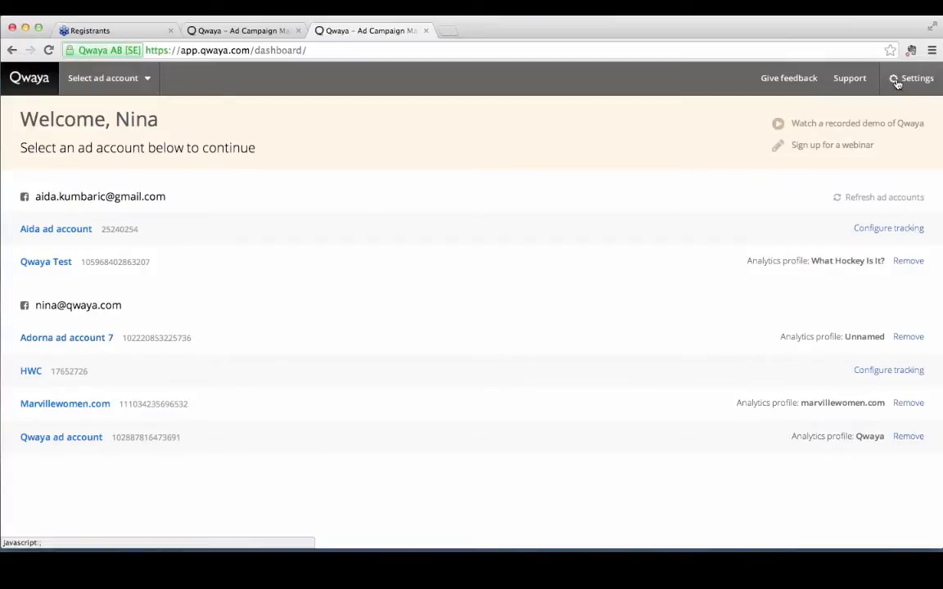
# Step: Examine the Facebook Connections and Qwaya users pages in the account settings
pyautogui.click(896, 84)
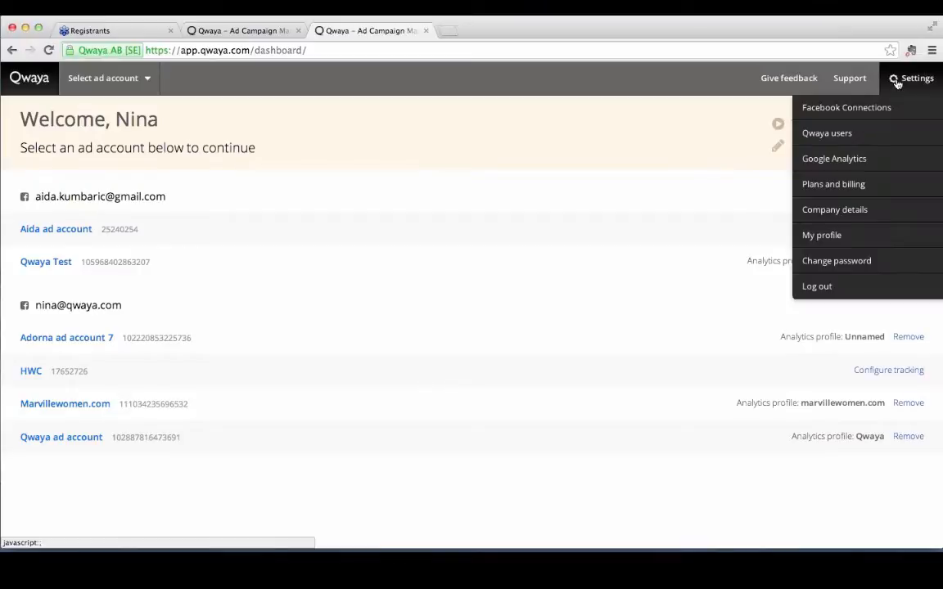
pyautogui.click(866, 112)
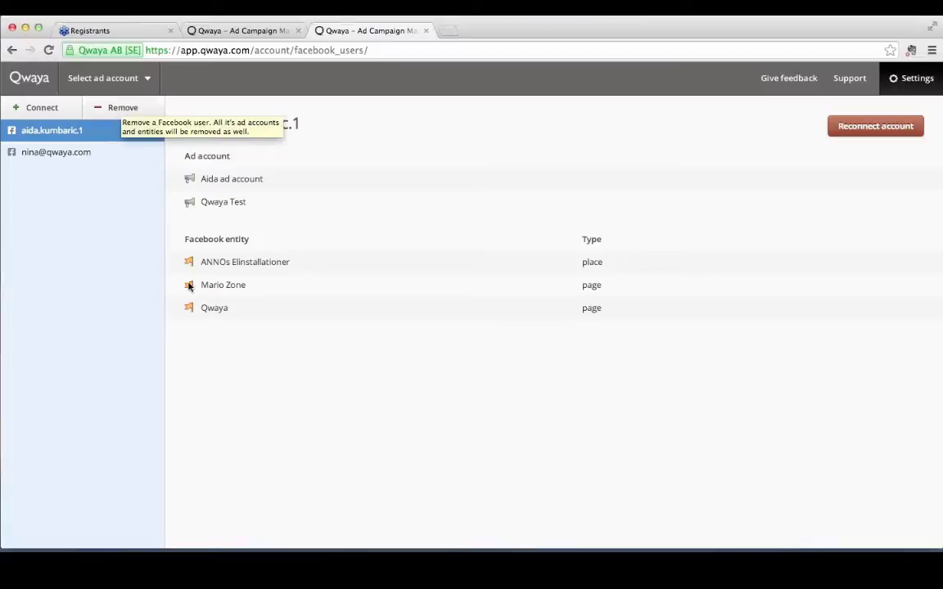
pyautogui.click(910, 81)
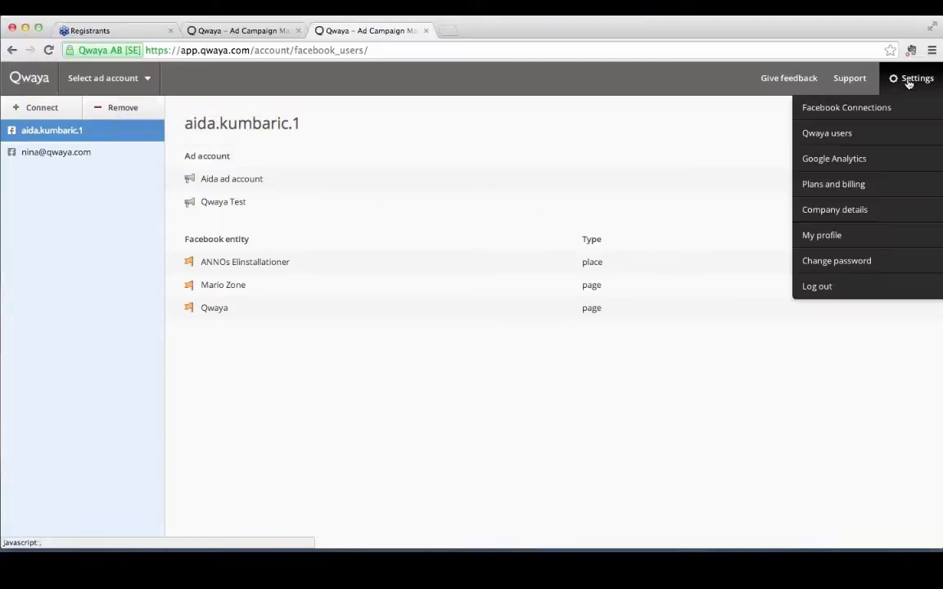
pyautogui.click(845, 137)
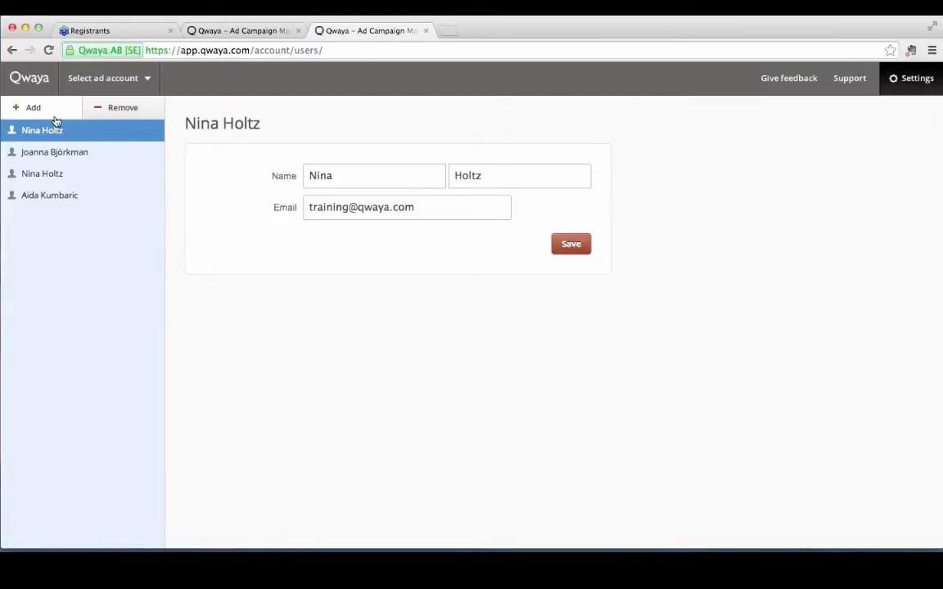
# Step: Open the Marvillewomen.com ad account from the dashboard and review its recent stats, spend, clicks and impressions
pyautogui.click(26, 80)
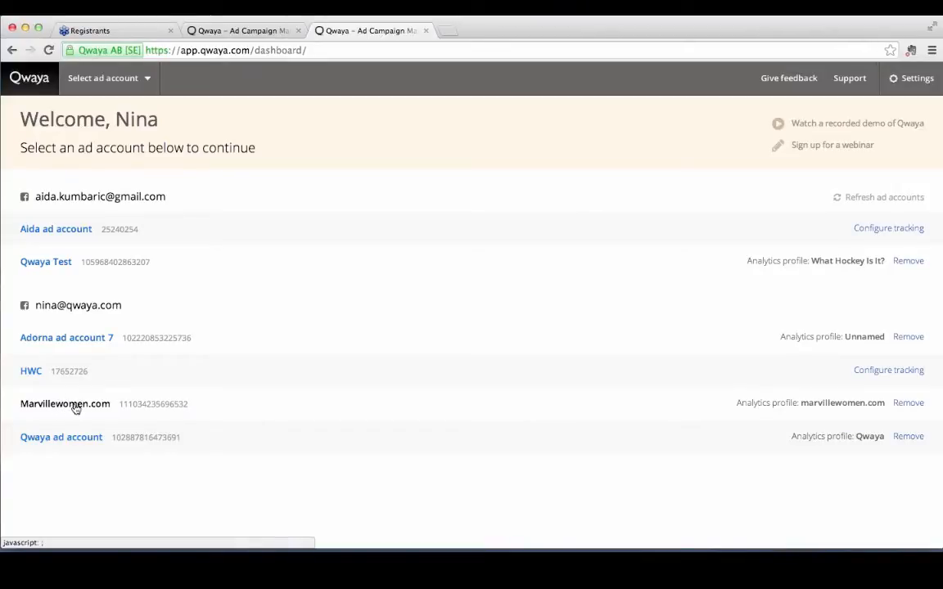
pyautogui.click(76, 409)
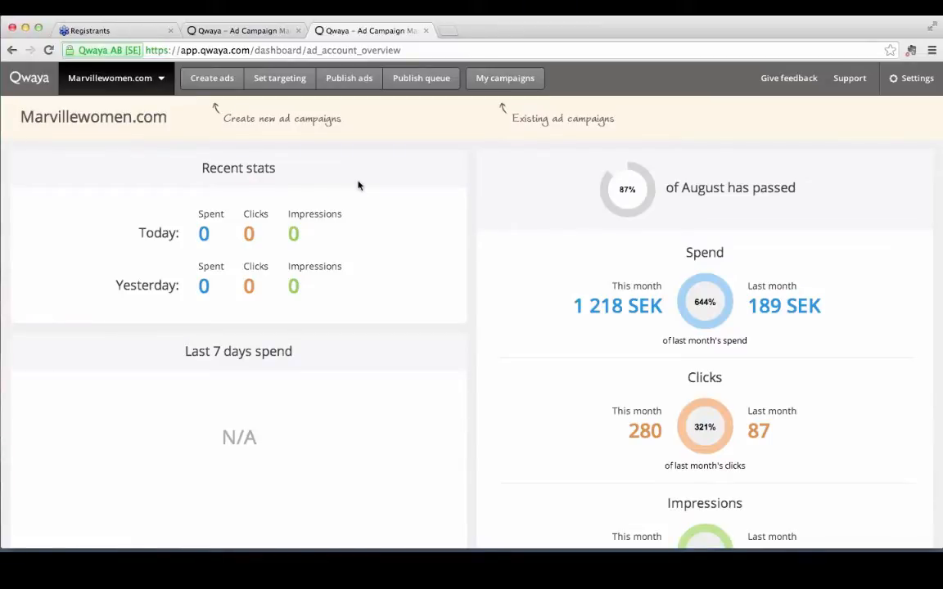
pyautogui.scroll(-3, 375, 380)
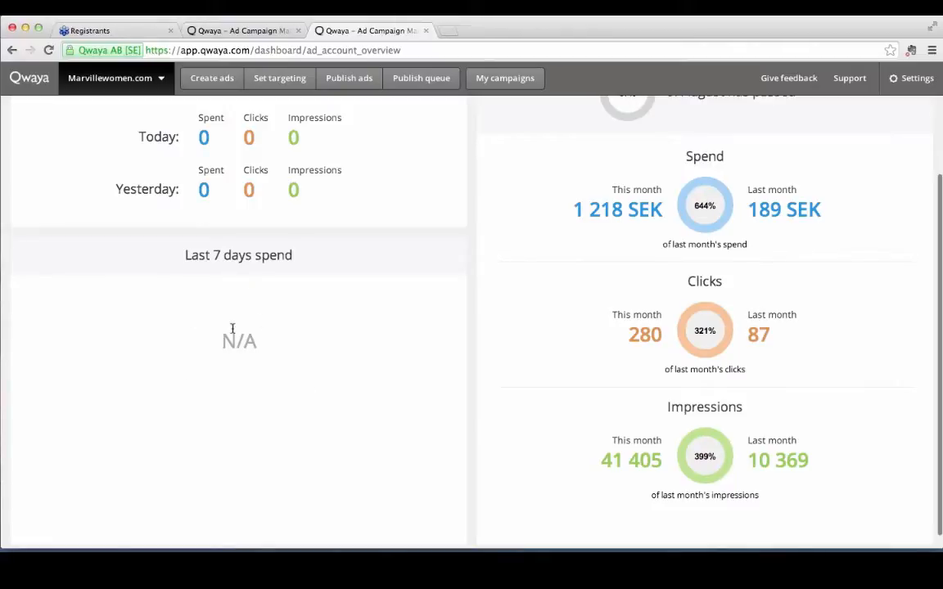
pyautogui.scroll(3, 278, 353)
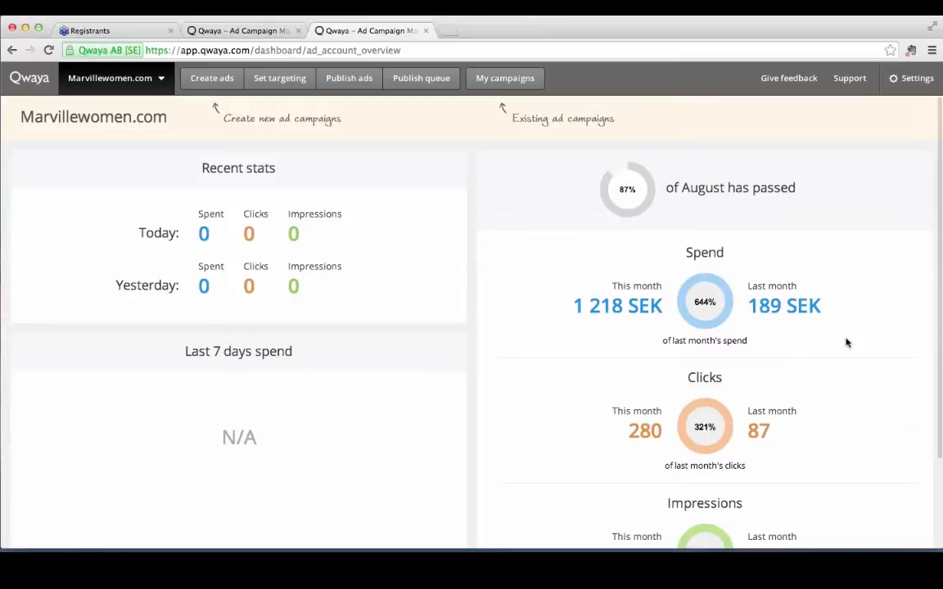
pyautogui.scroll(-2, 847, 343)
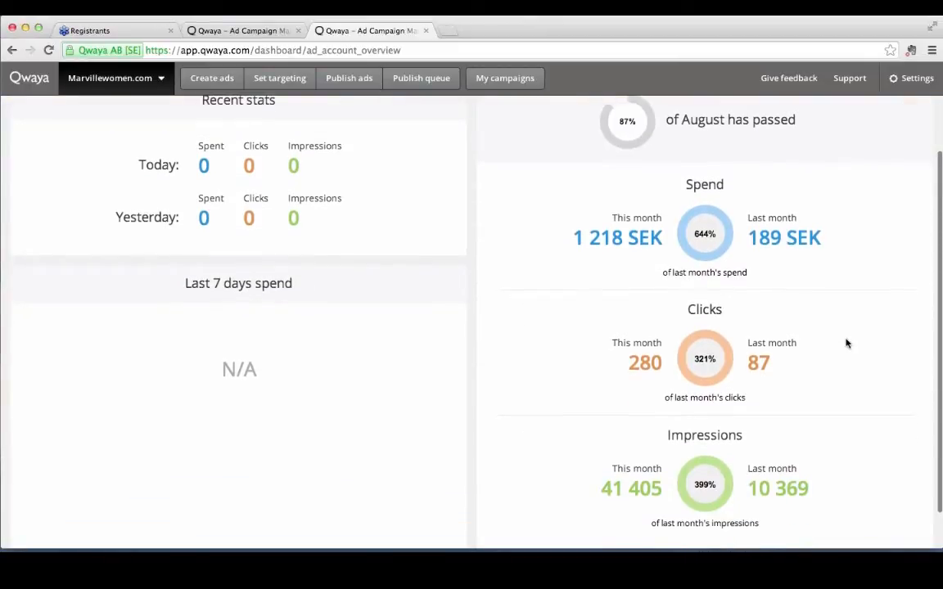
pyautogui.scroll(2, 846, 341)
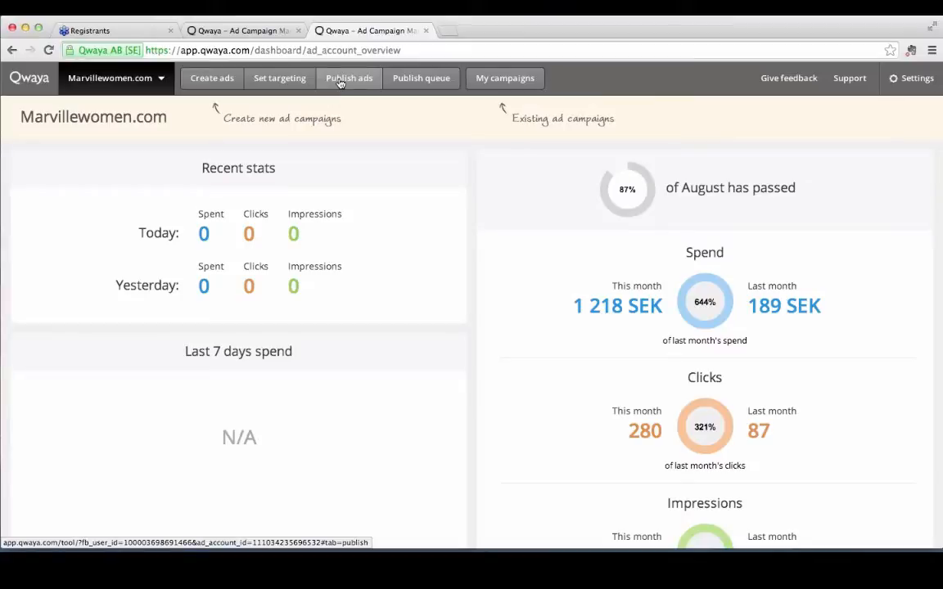
# Step: Open ad creation for an external website, examine the Domain ad format and its placement choices, and close the form
pyautogui.click(206, 83)
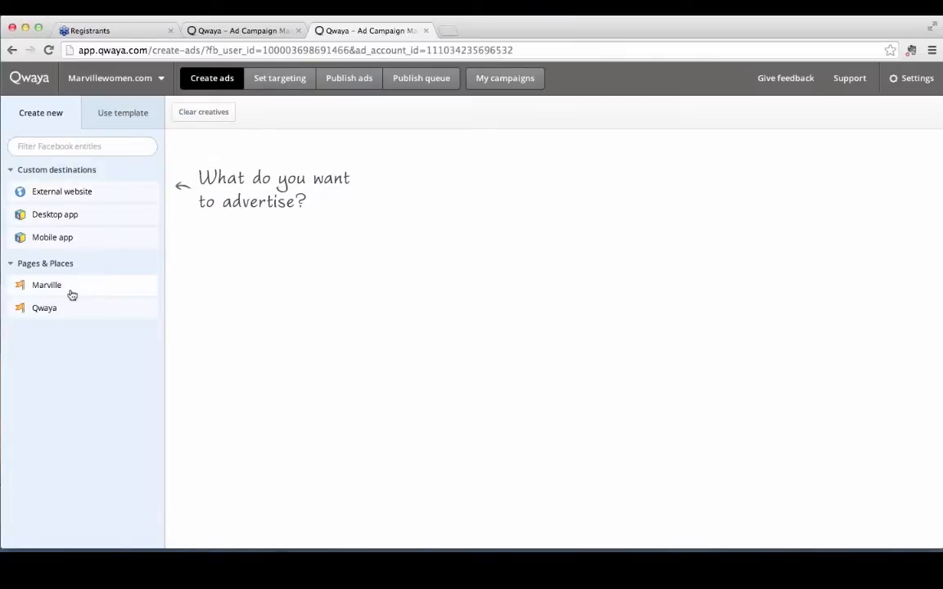
pyautogui.click(74, 194)
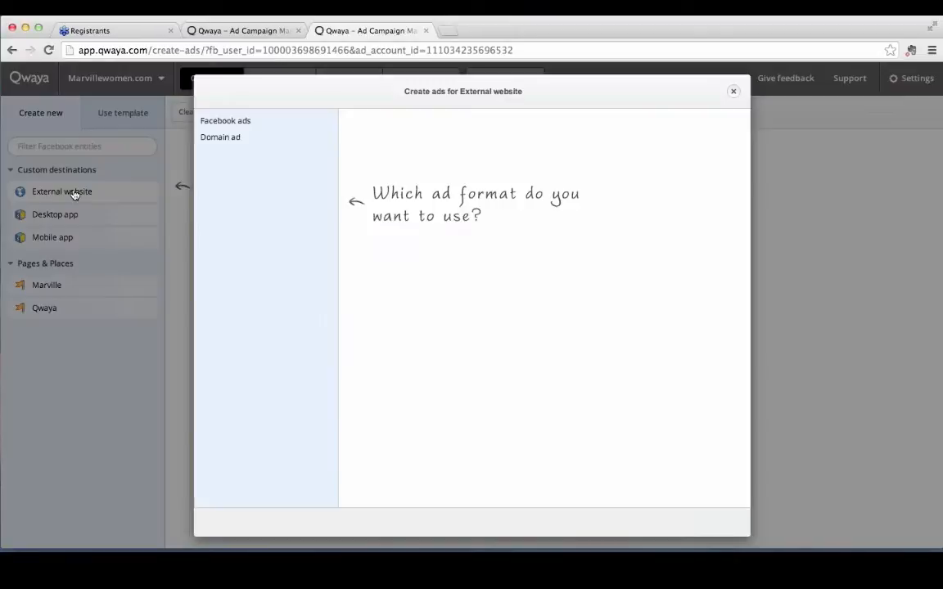
pyautogui.click(229, 137)
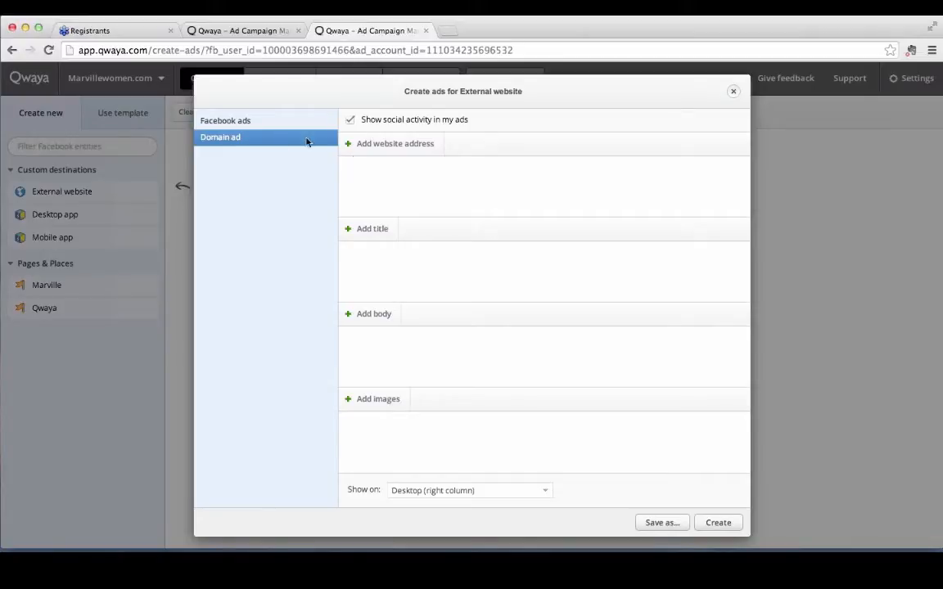
pyautogui.click(383, 146)
pyautogui.click(534, 492)
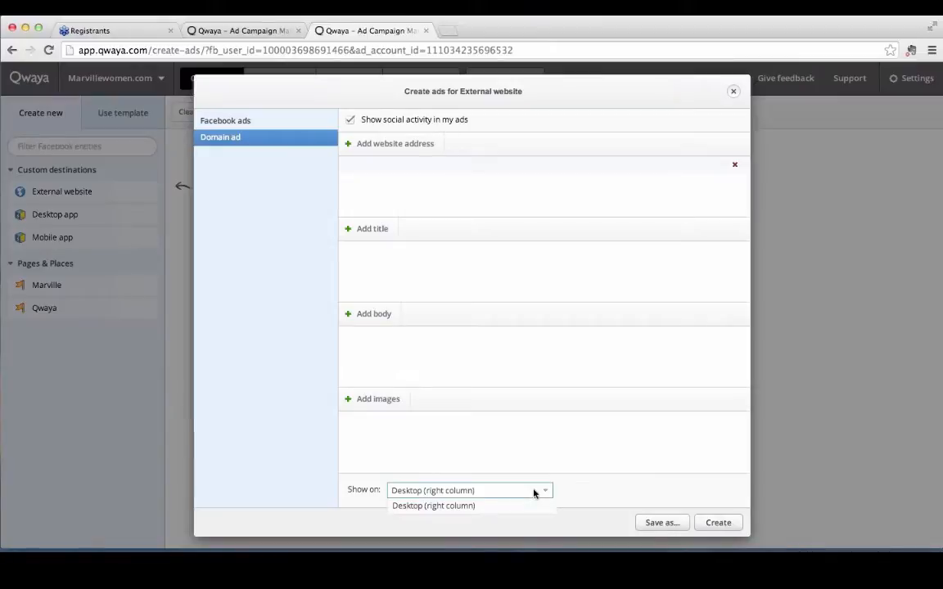
pyautogui.click(537, 494)
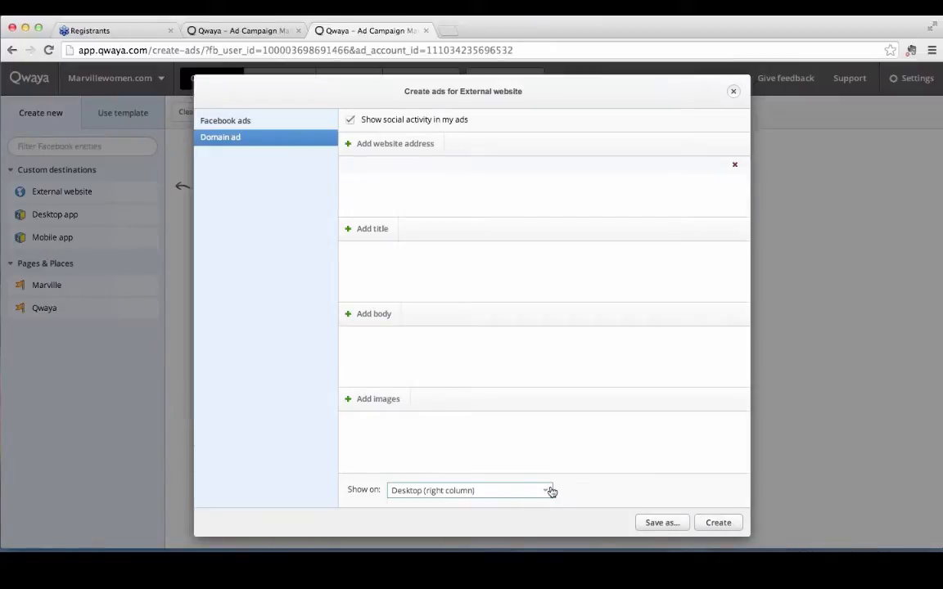
pyautogui.click(551, 491)
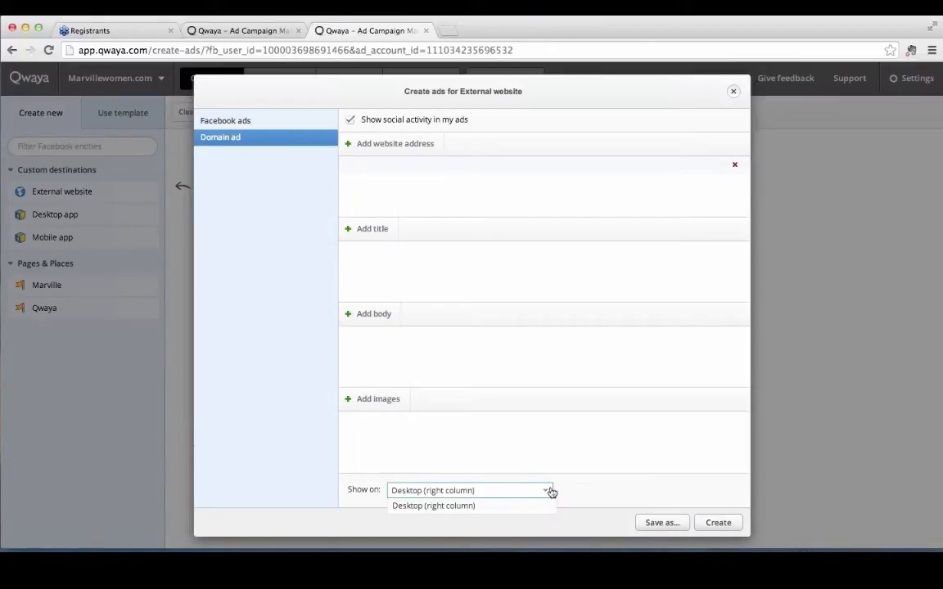
pyautogui.click(551, 492)
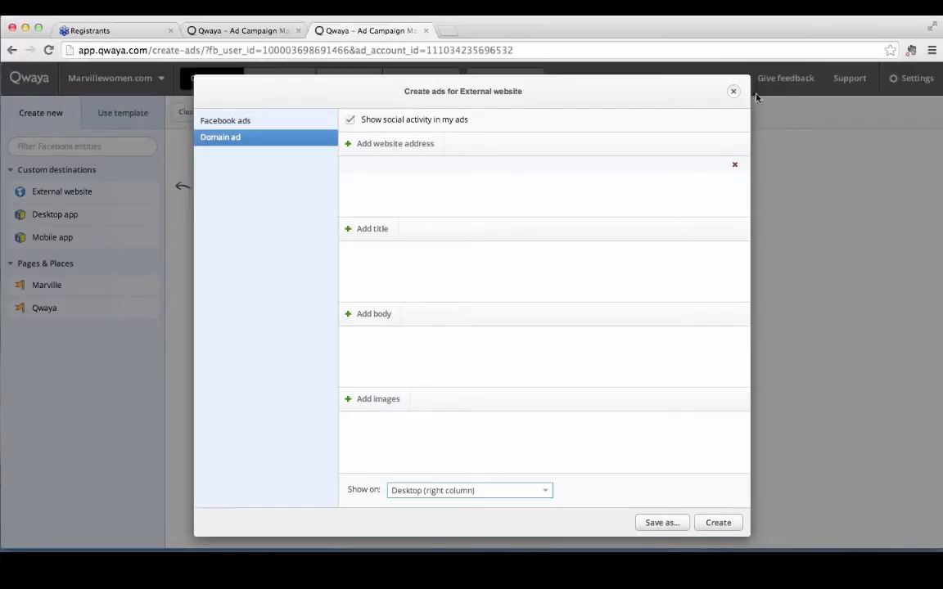
pyautogui.click(733, 91)
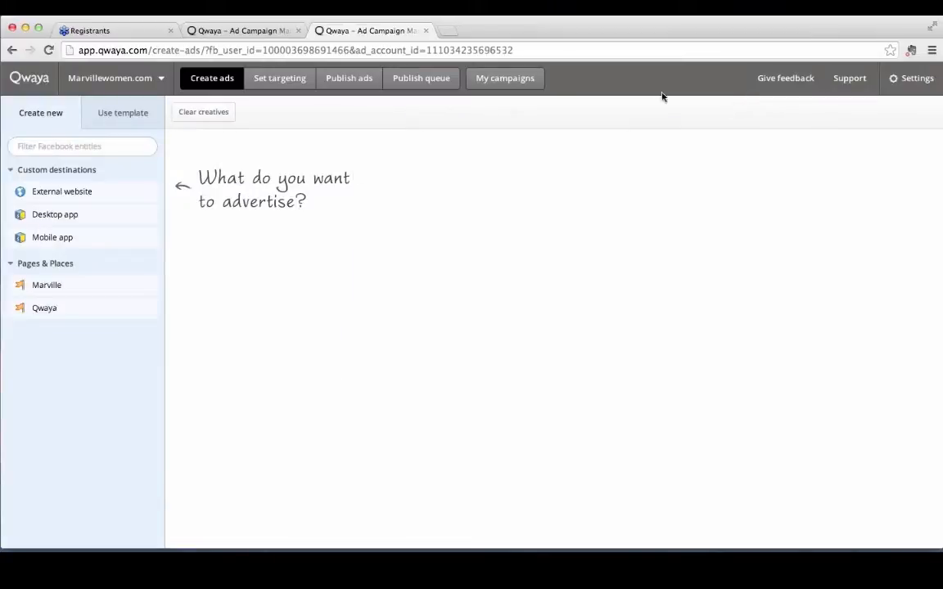
# Step: Start a Link ad for the Marville page and examine its call-to-action choices and field help
pyautogui.click(55, 288)
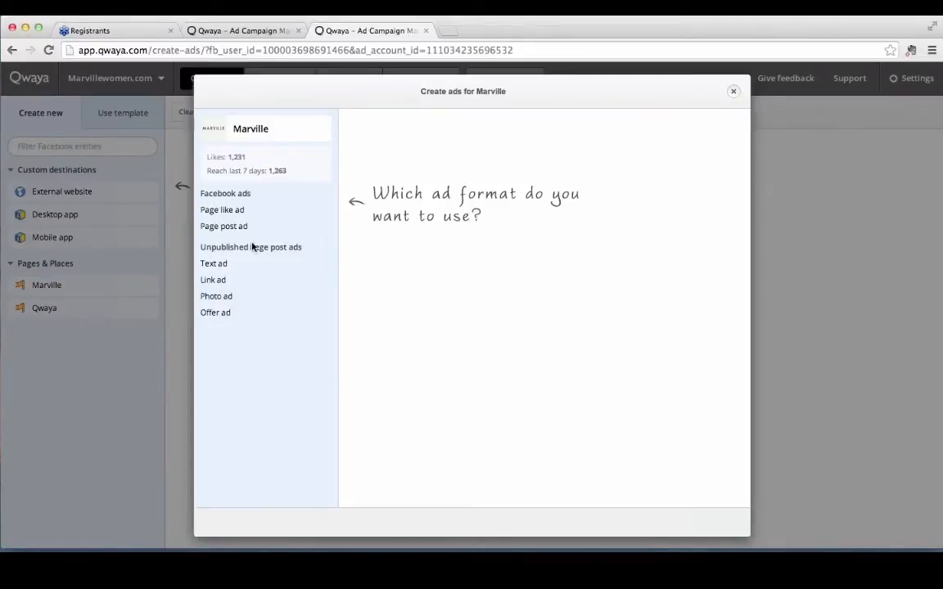
pyautogui.click(223, 281)
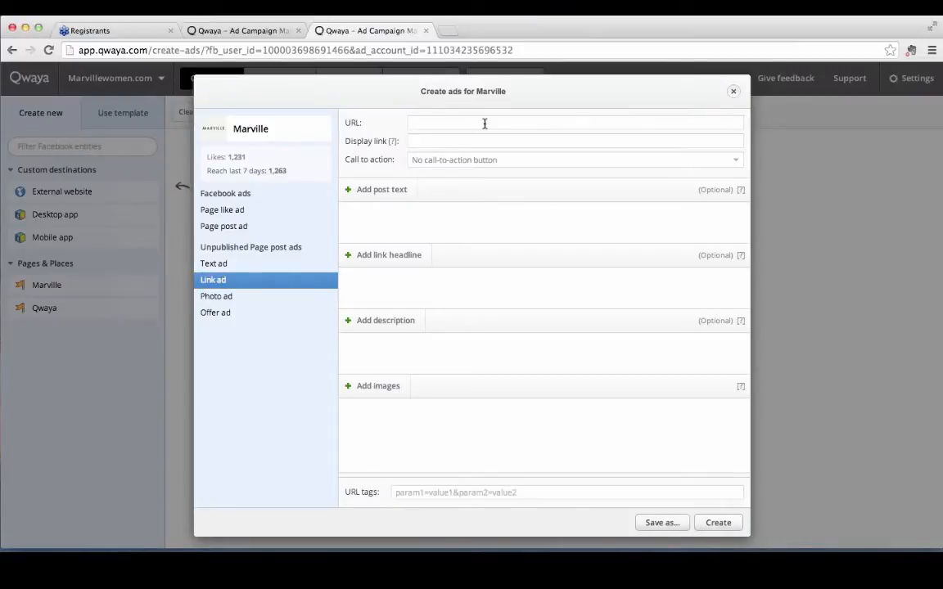
pyautogui.moveTo(390, 141)
pyautogui.click(436, 161)
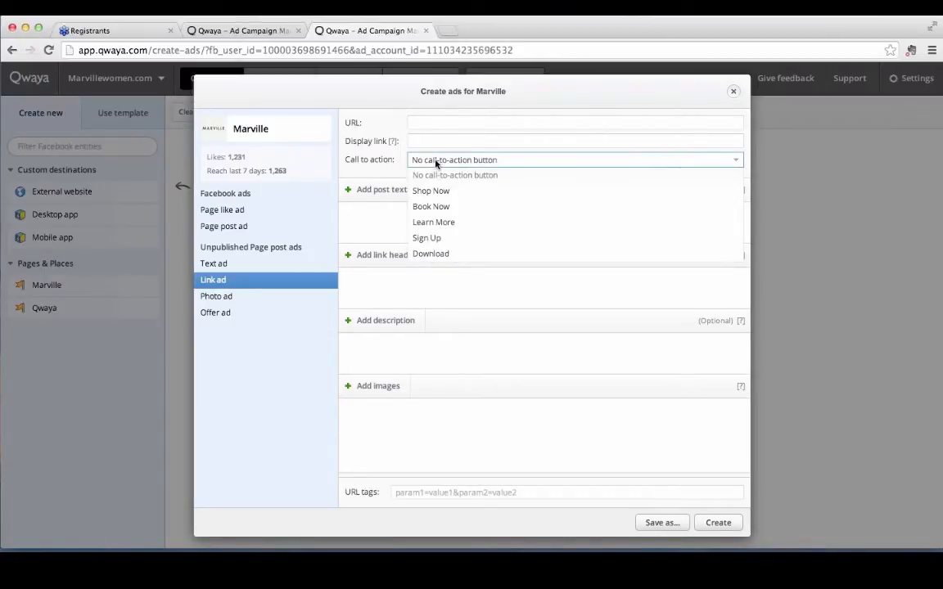
pyautogui.click(436, 161)
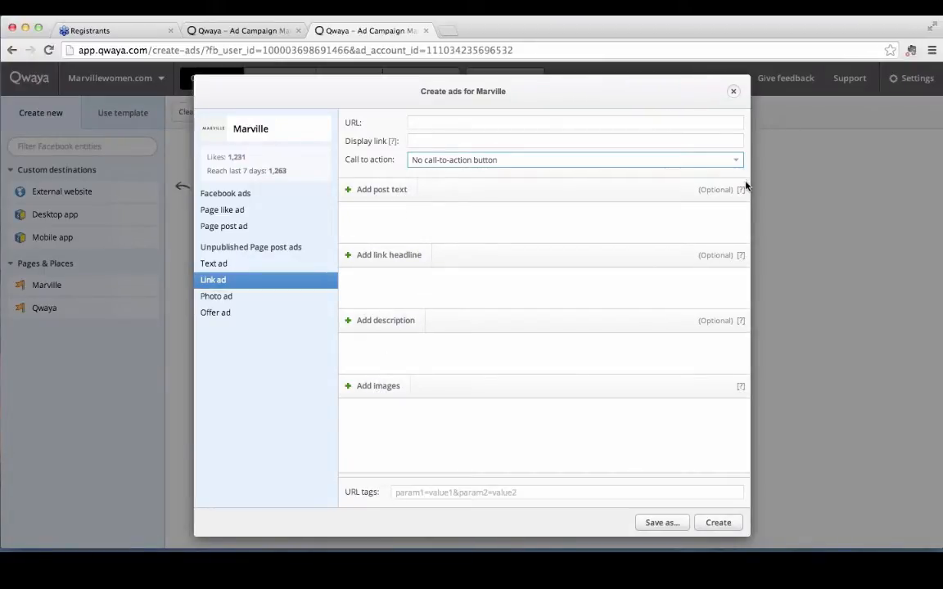
pyautogui.moveTo(742, 191)
# Step: Examine the Link ad's placement choices, mobile device targeting versions and URL tags field
pyautogui.scroll(-1, 385, 426)
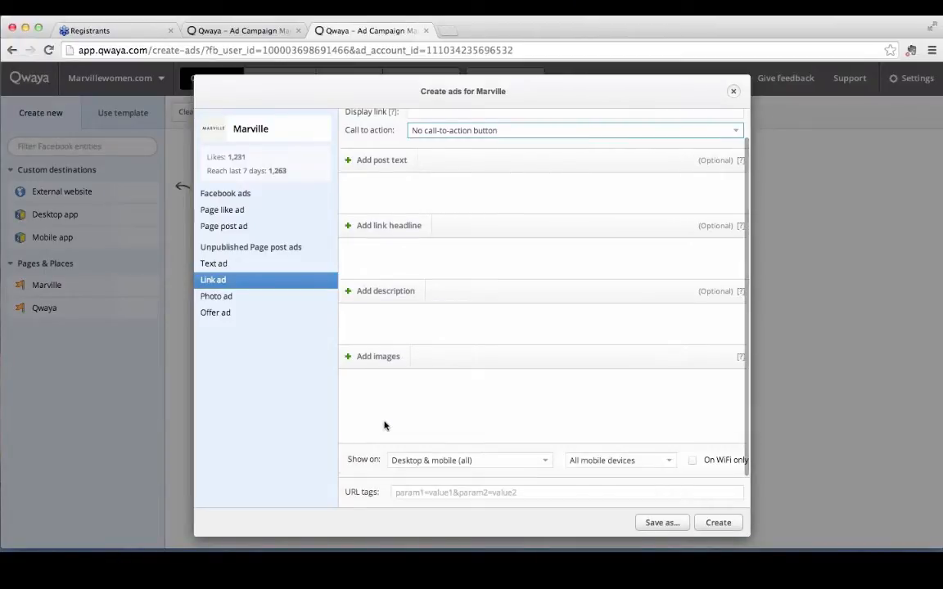
pyautogui.click(421, 462)
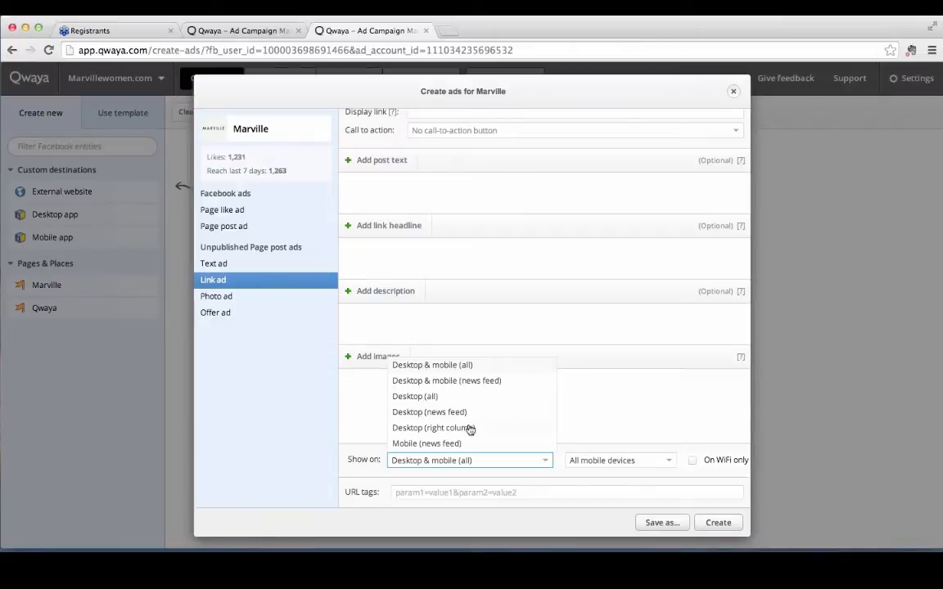
pyautogui.click(534, 458)
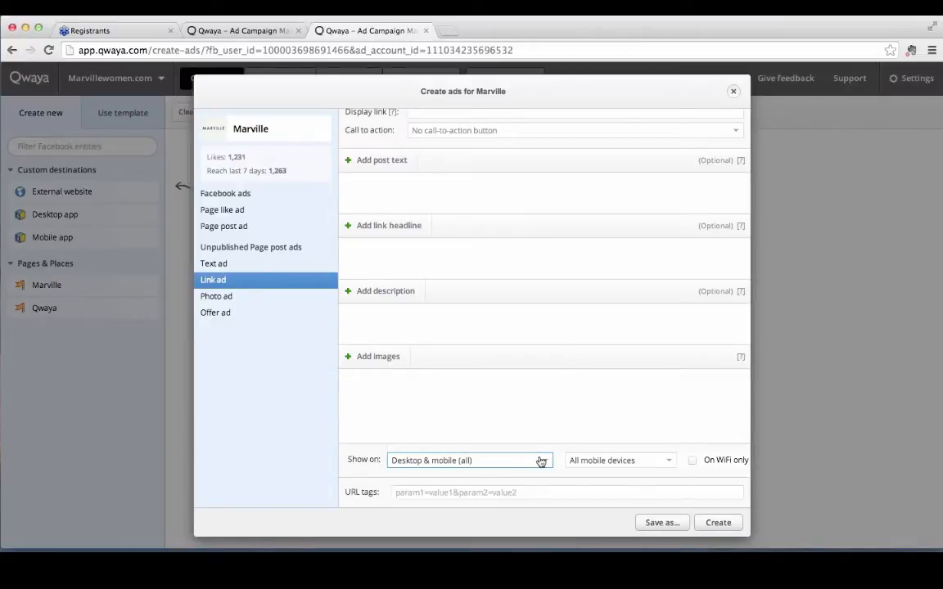
pyautogui.click(632, 463)
pyautogui.scroll(-3, 650, 423)
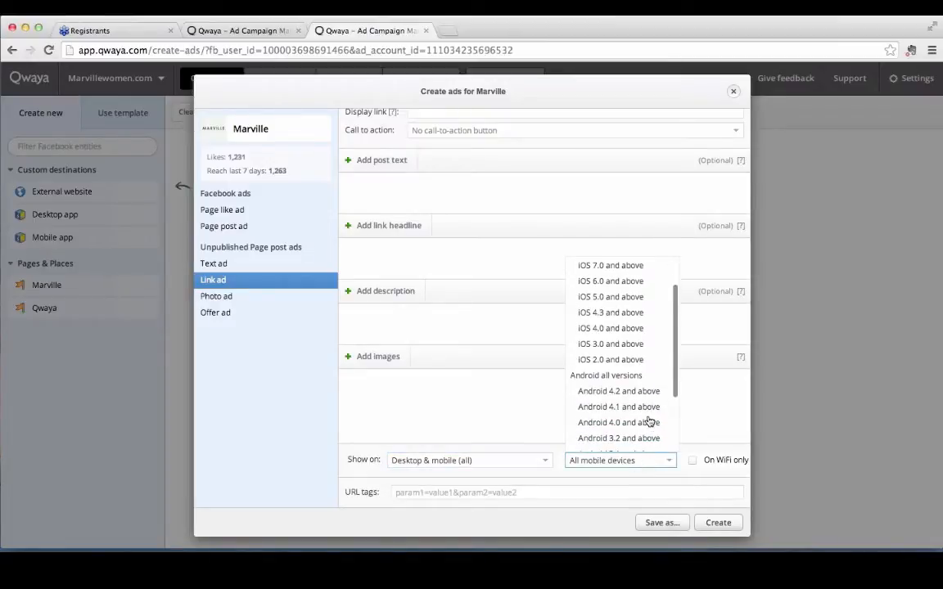
pyautogui.scroll(-3, 650, 421)
pyautogui.scroll(6, 649, 422)
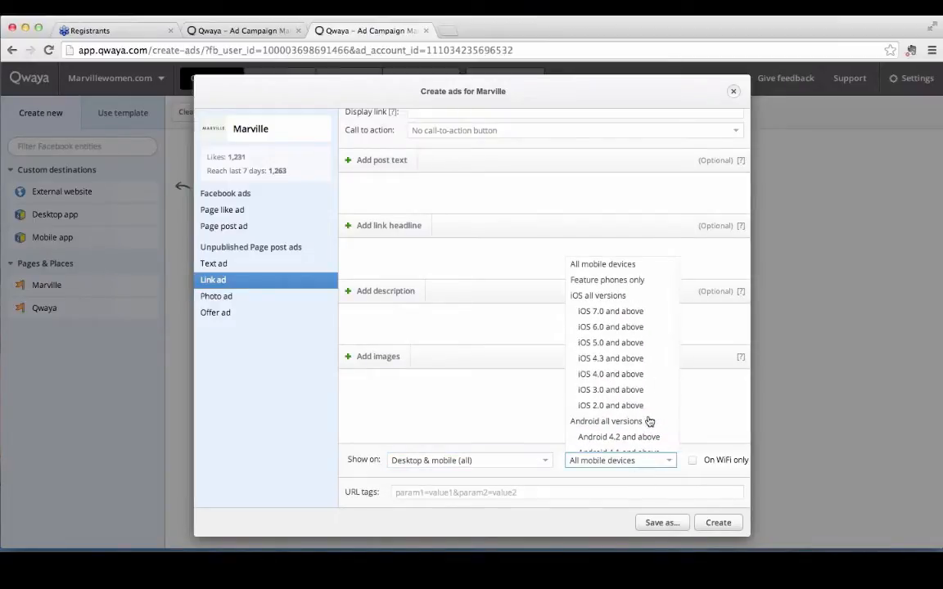
pyautogui.click(669, 464)
pyautogui.scroll(2, 629, 368)
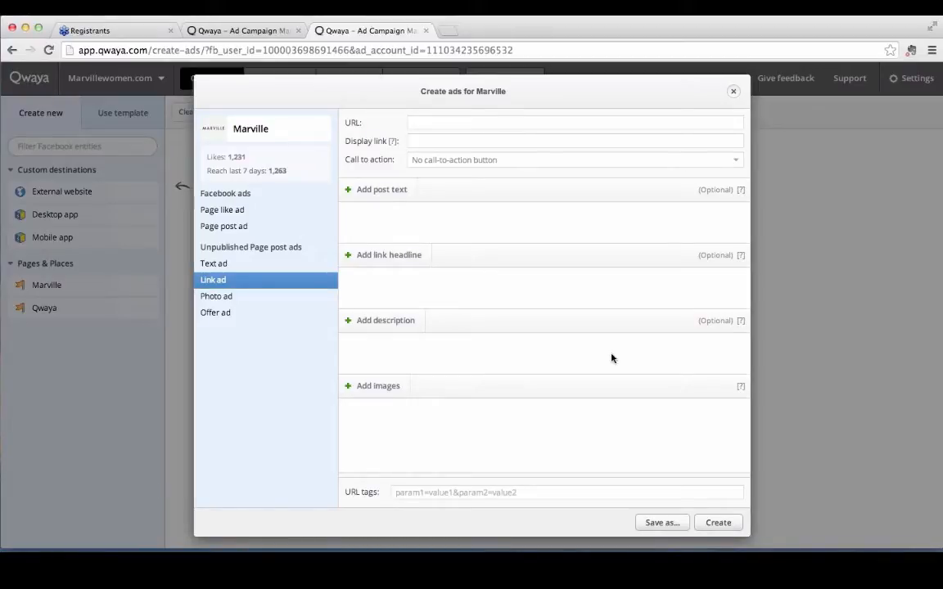
pyautogui.click(415, 492)
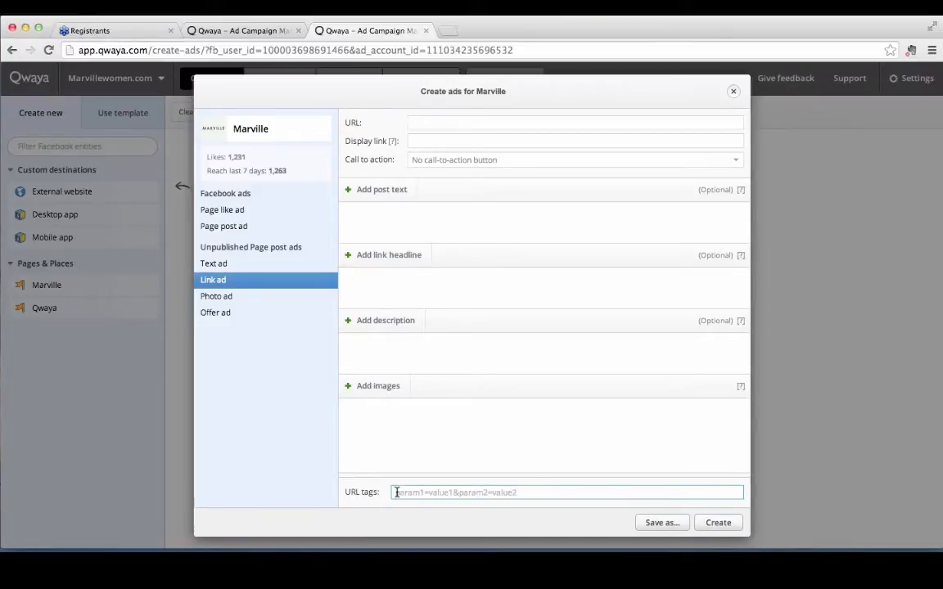
pyautogui.scroll(-1, 421, 421)
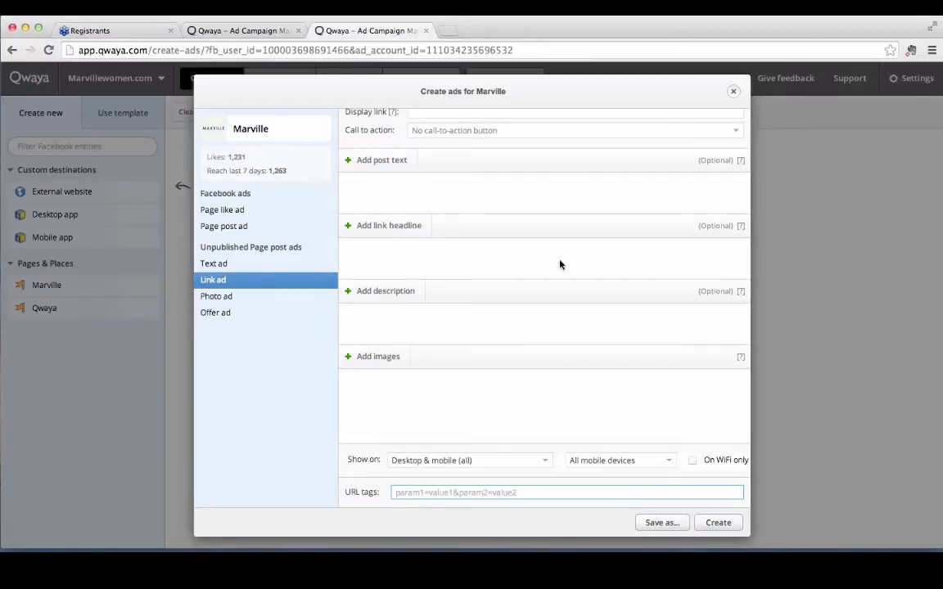
# Step: Switch to the Page like ad format and examine the available landing tabs
pyautogui.click(229, 213)
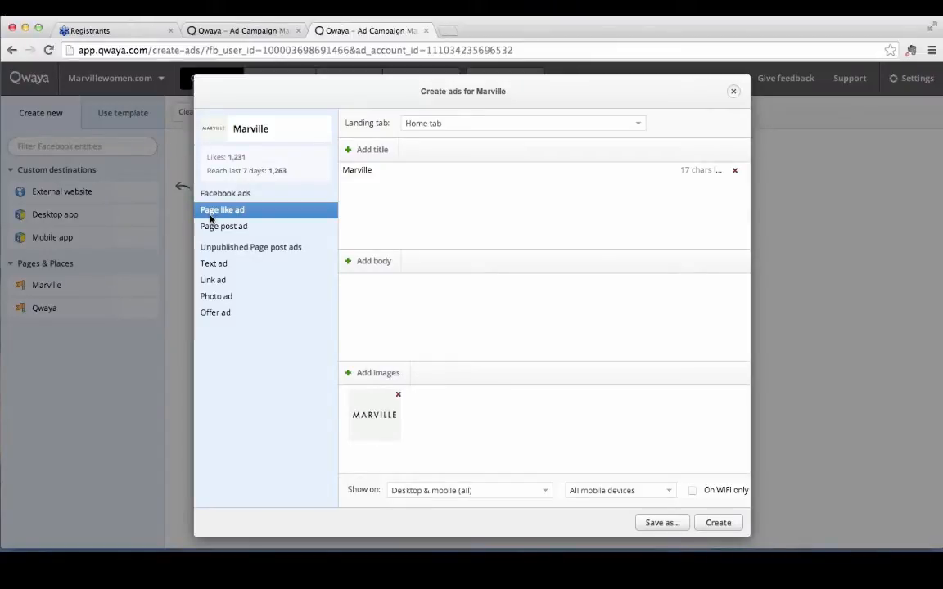
pyautogui.click(562, 124)
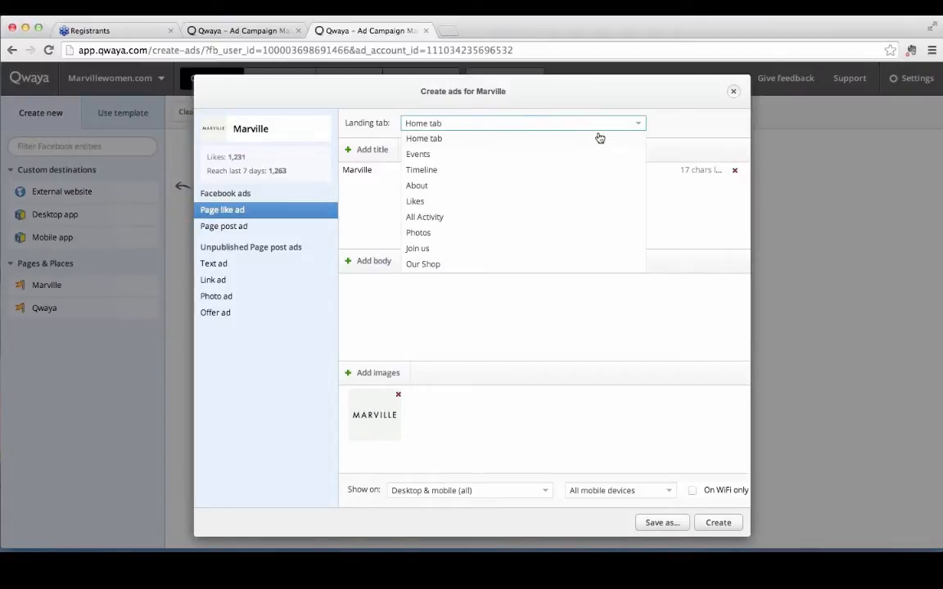
pyautogui.click(627, 125)
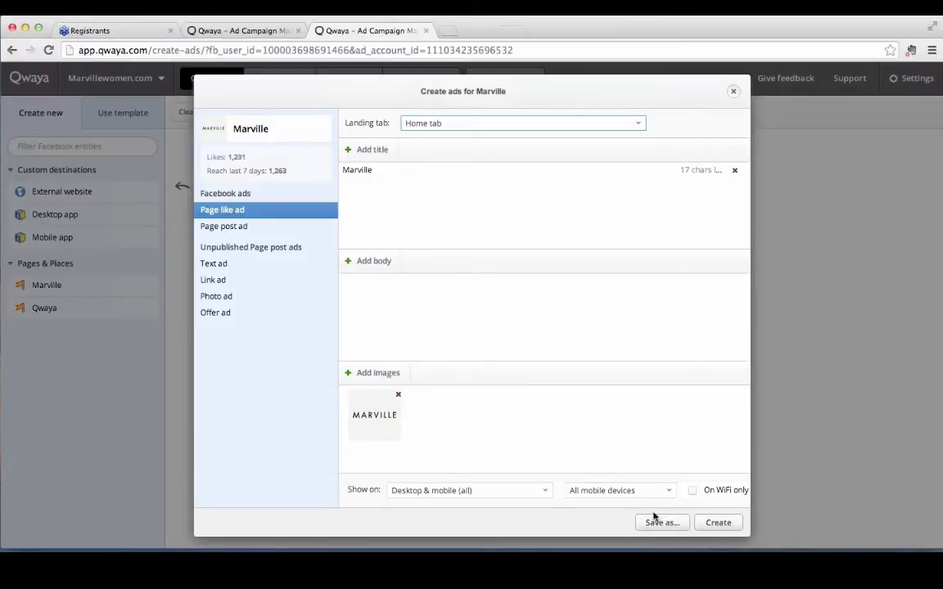
# Step: Switch to the Page post ad format, browse the published posts, and view the first post on Facebook before returning to the ad form
pyautogui.click(235, 229)
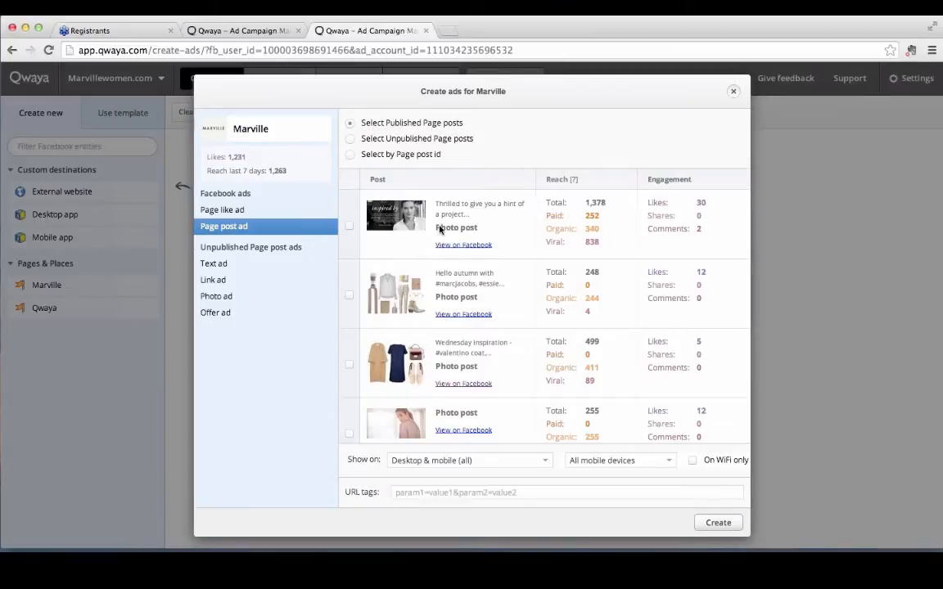
pyautogui.scroll(-3, 367, 255)
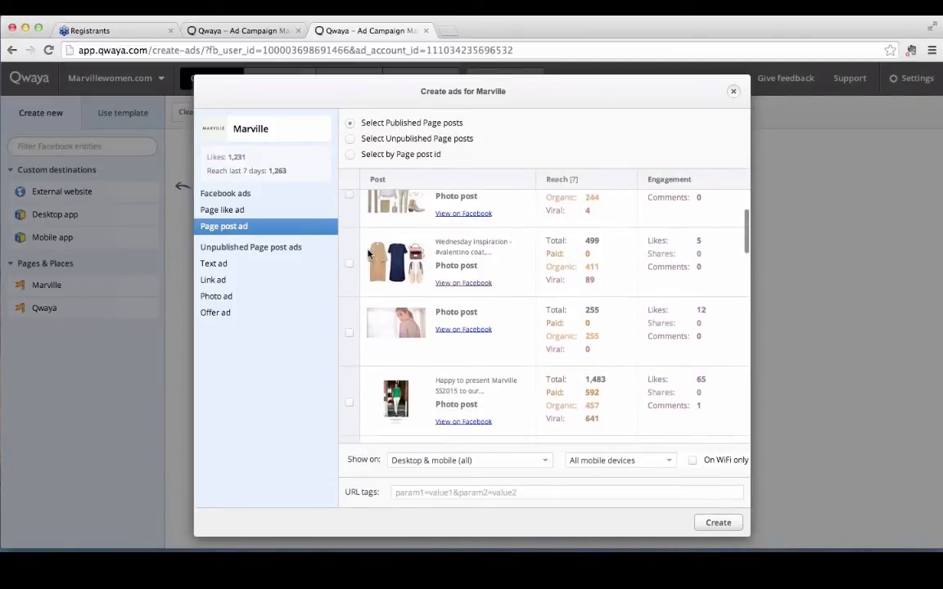
pyautogui.scroll(3, 365, 248)
pyautogui.click(349, 225)
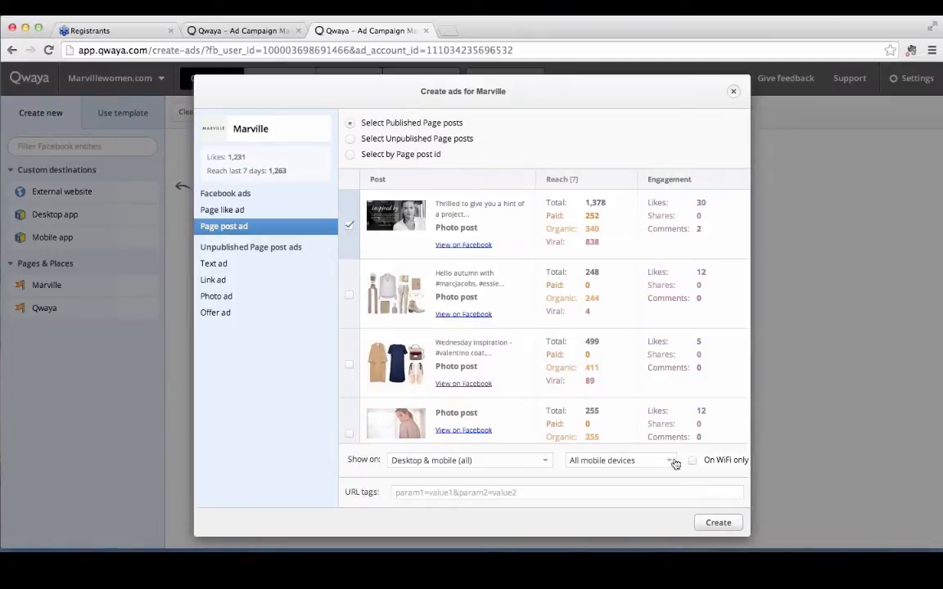
pyautogui.click(472, 245)
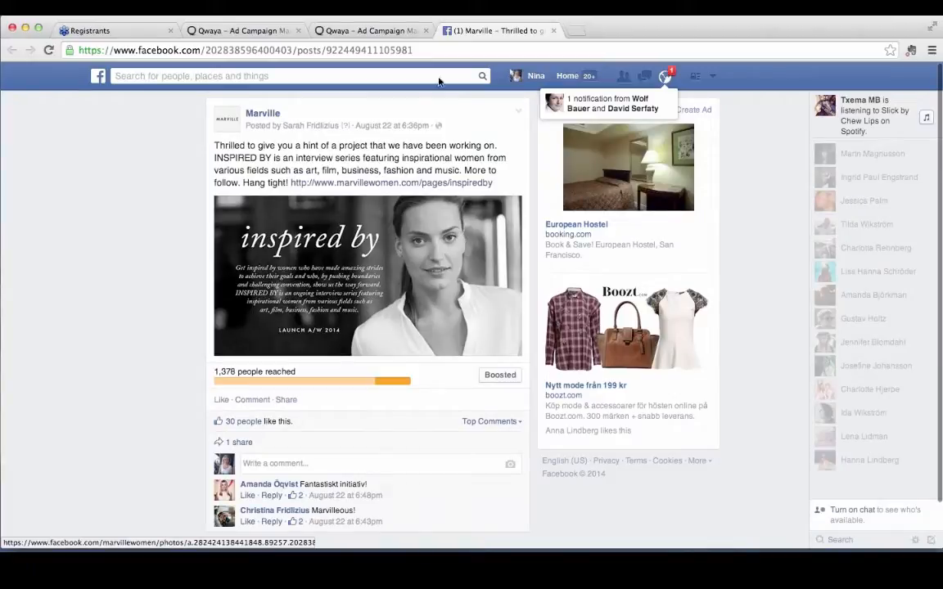
pyautogui.click(352, 31)
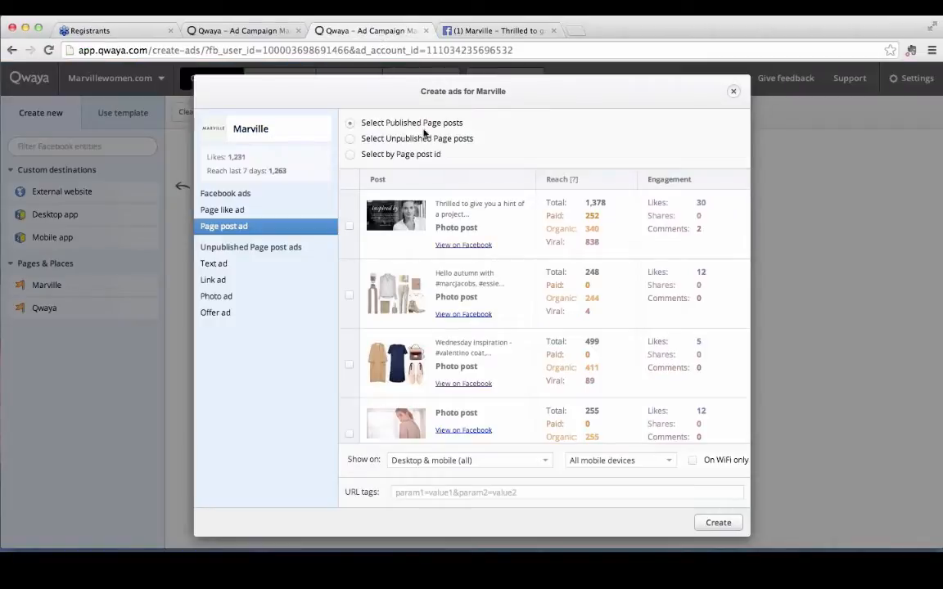
# Step: Browse the unpublished Page posts, view a Marville Lookbook link post on Facebook, and return to the ad form
pyautogui.click(351, 139)
pyautogui.scroll(-5, 502, 246)
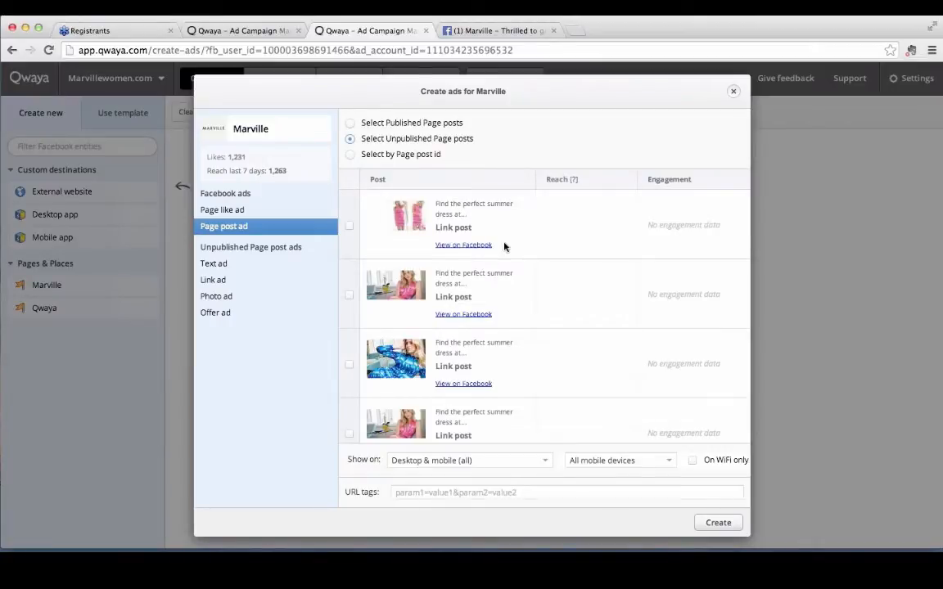
pyautogui.scroll(-3, 504, 247)
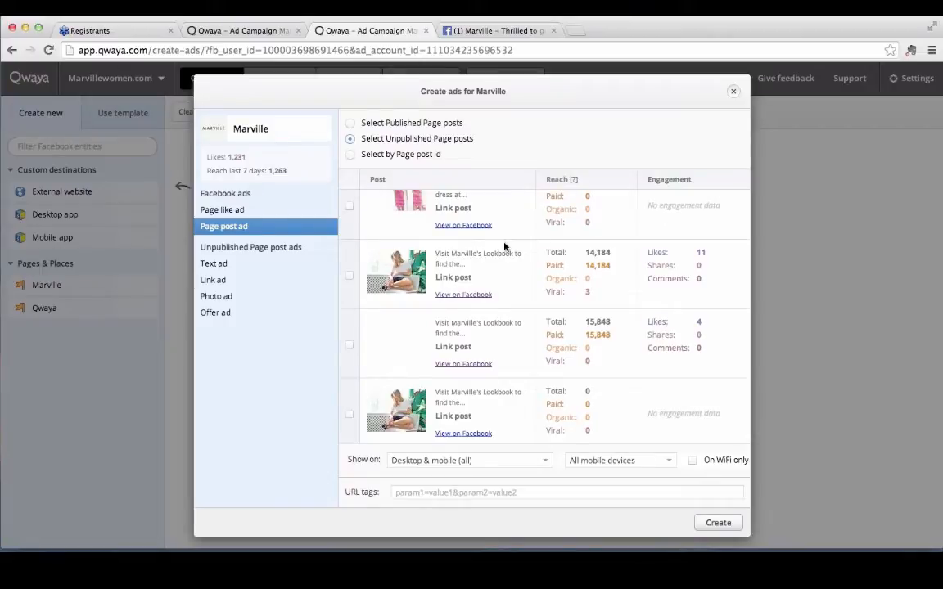
pyautogui.click(463, 295)
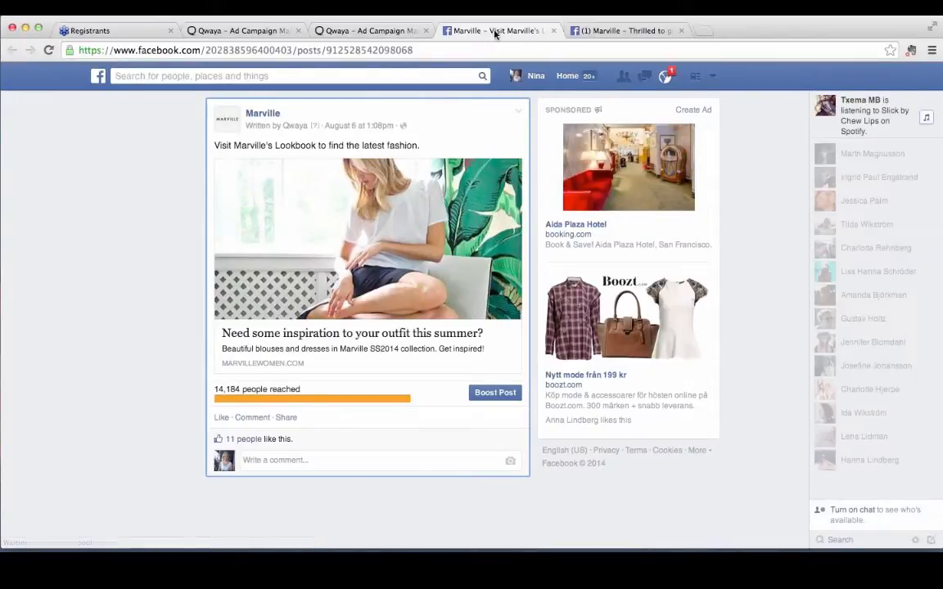
pyautogui.click(377, 30)
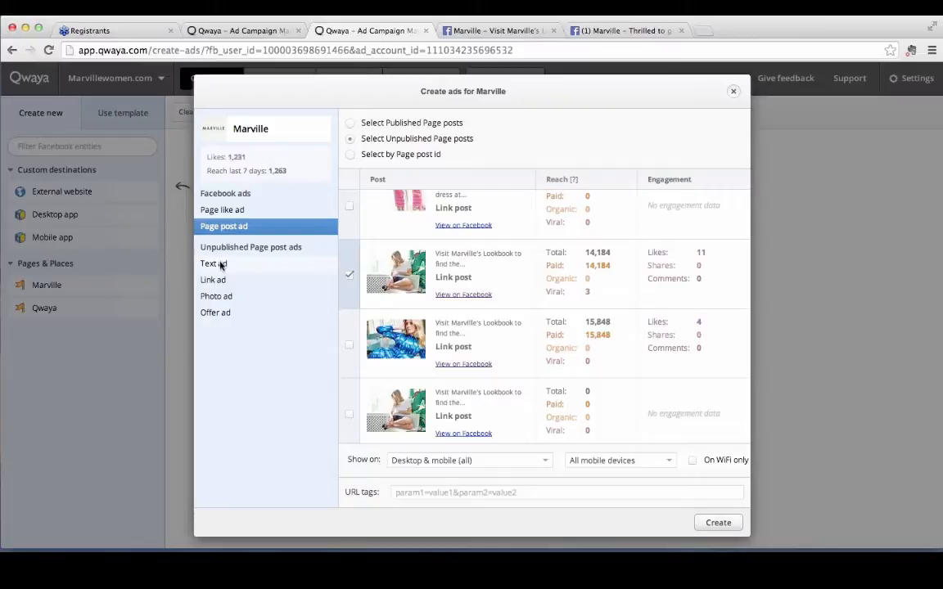
# Step: Examine the Text, Link, Photo and Offer ad formats for unpublished Page posts, and close the ad form
pyautogui.click(221, 263)
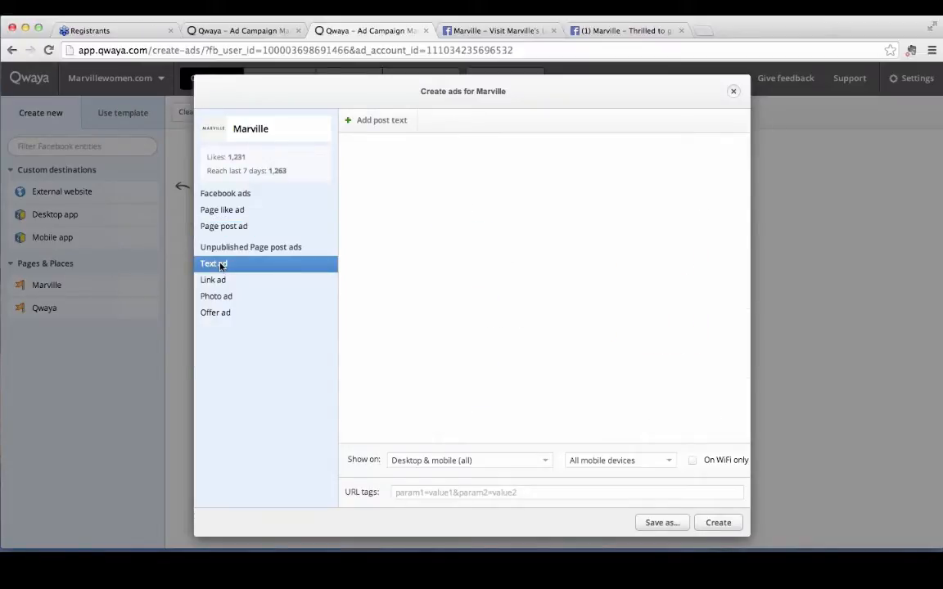
pyautogui.click(219, 281)
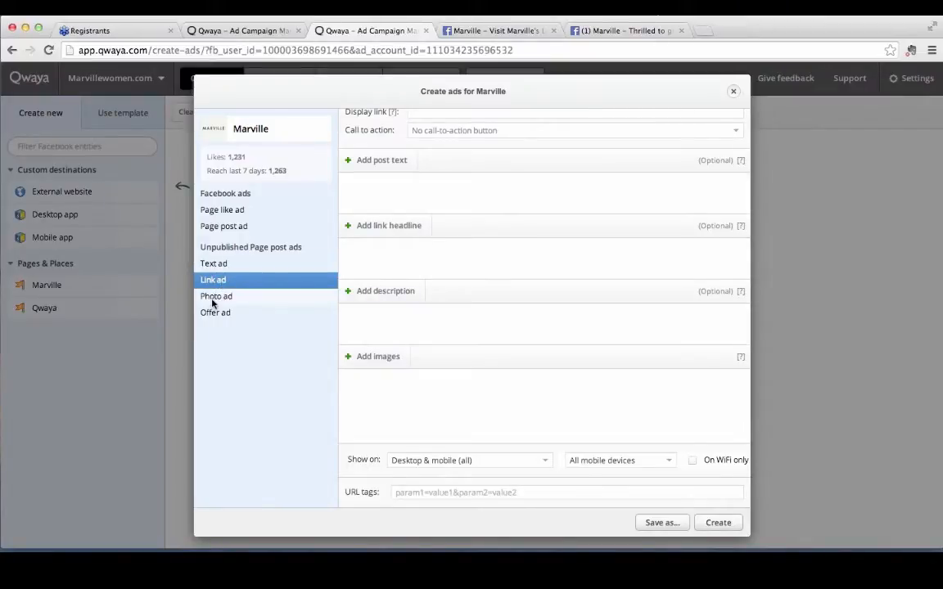
pyautogui.click(216, 298)
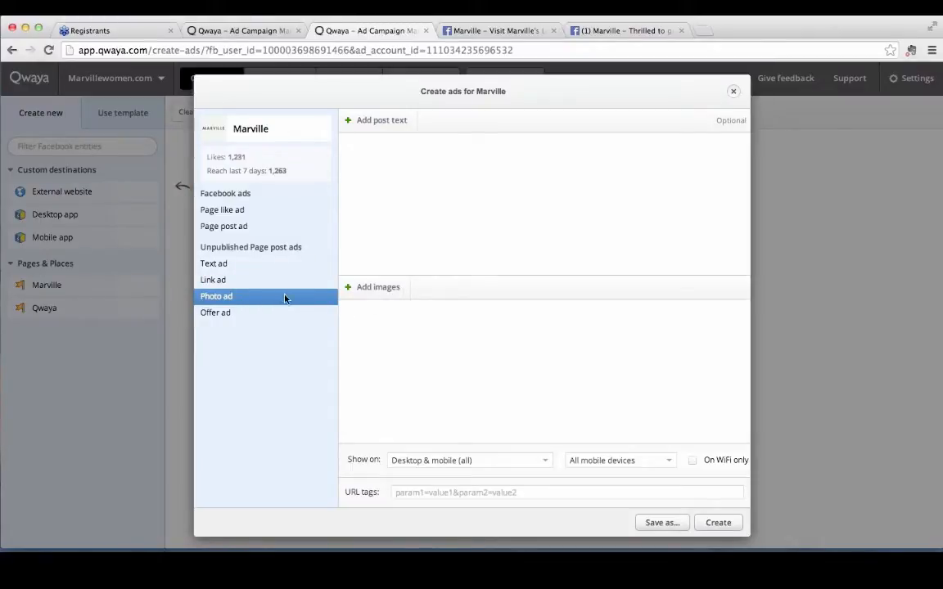
pyautogui.click(228, 281)
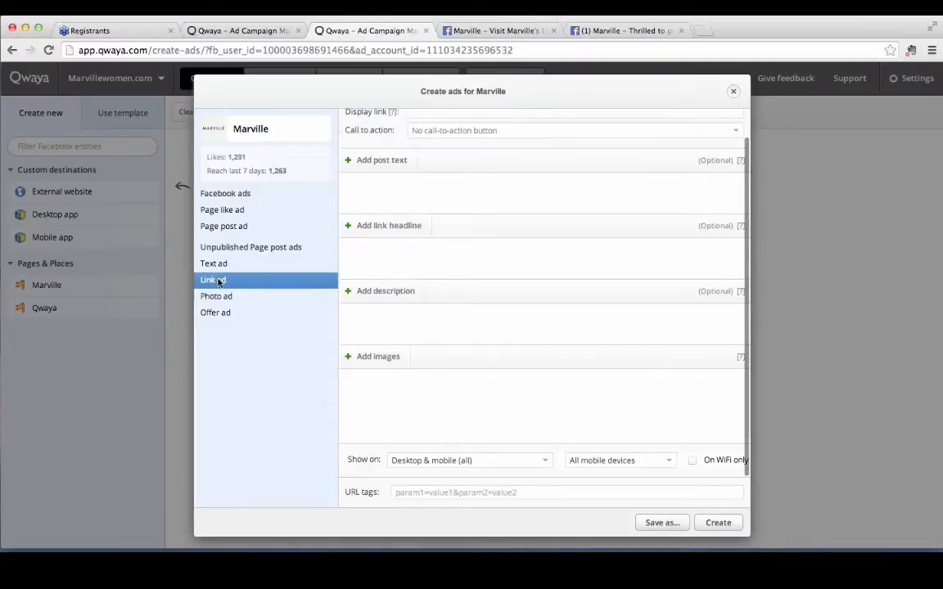
pyautogui.scroll(1, 413, 279)
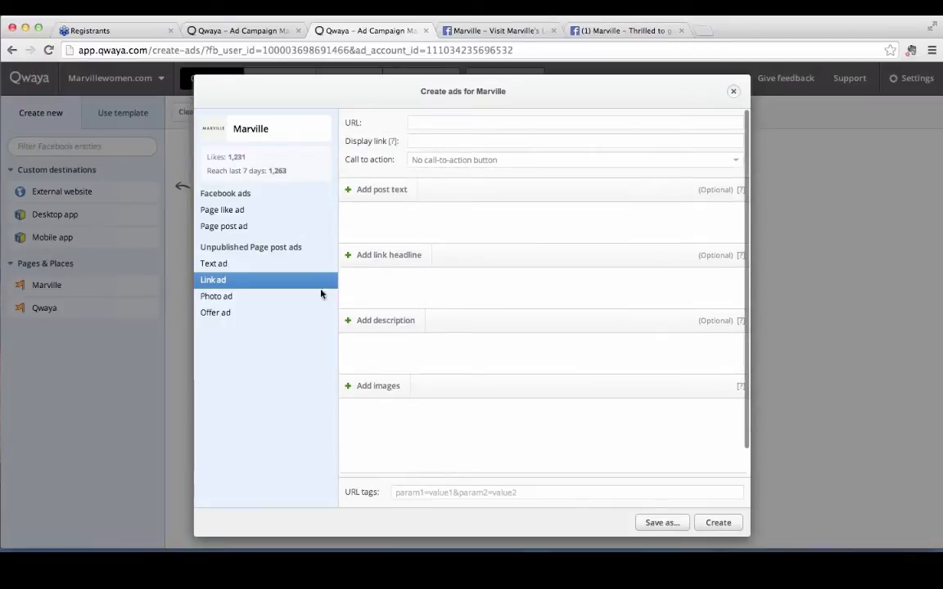
pyautogui.click(226, 314)
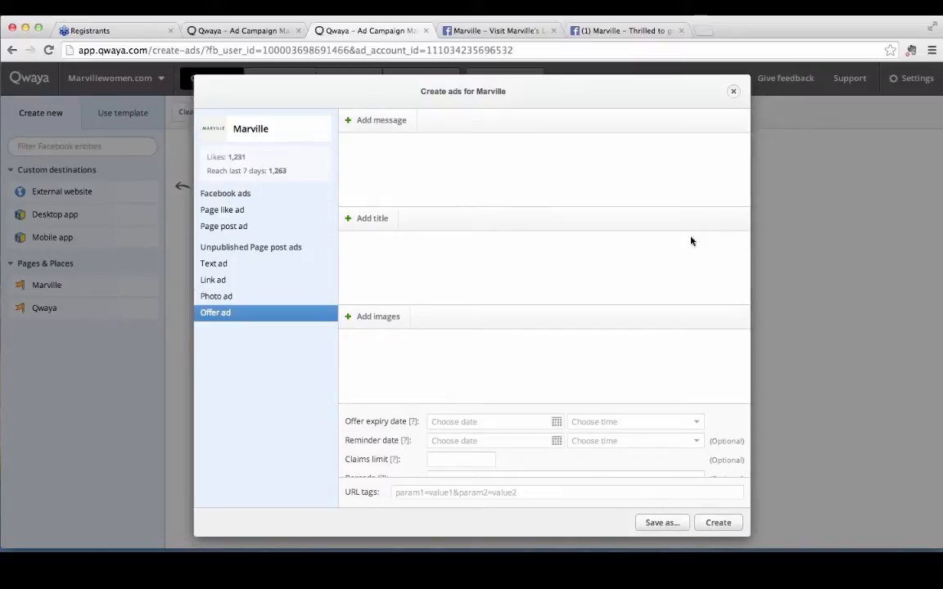
pyautogui.click(733, 94)
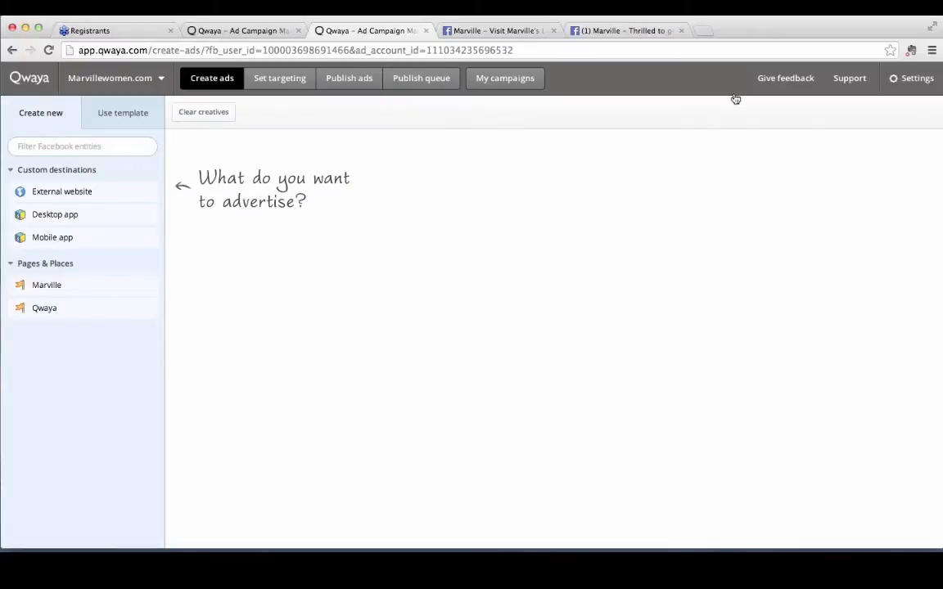
# Step: Create ads from the Link post - Dresses Free Shipping July 2014 template in the Marville SS 2014 folder
pyautogui.click(120, 116)
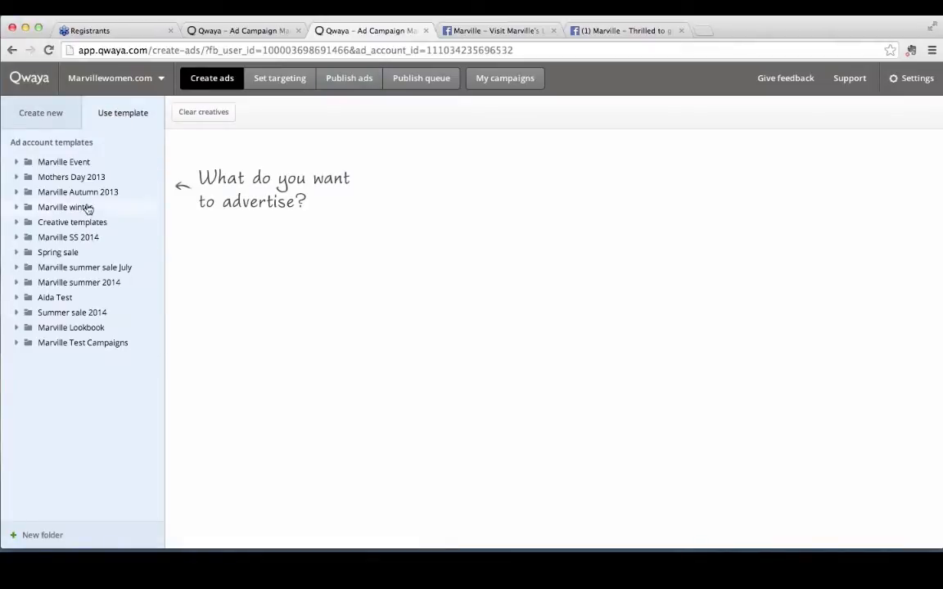
pyautogui.click(17, 238)
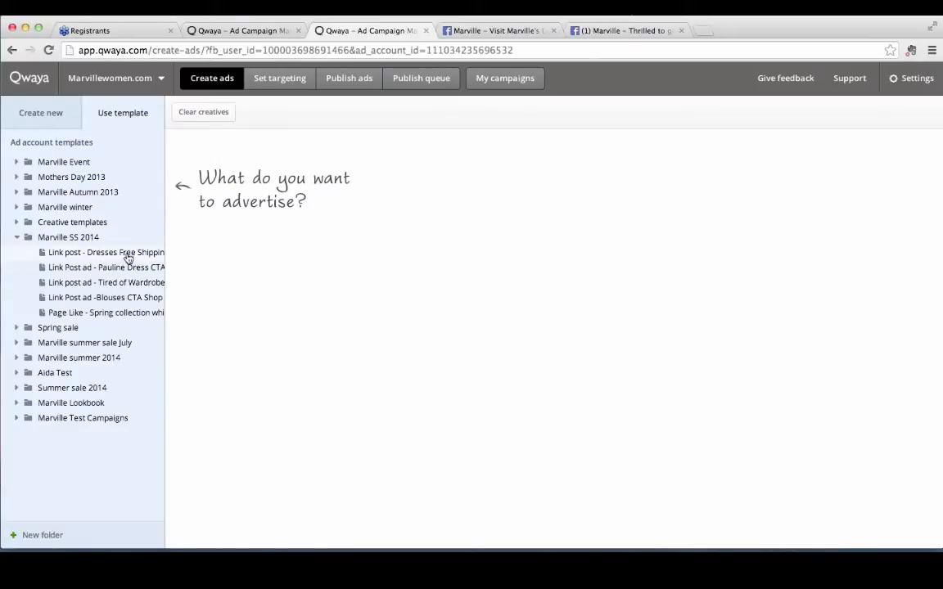
pyautogui.click(128, 255)
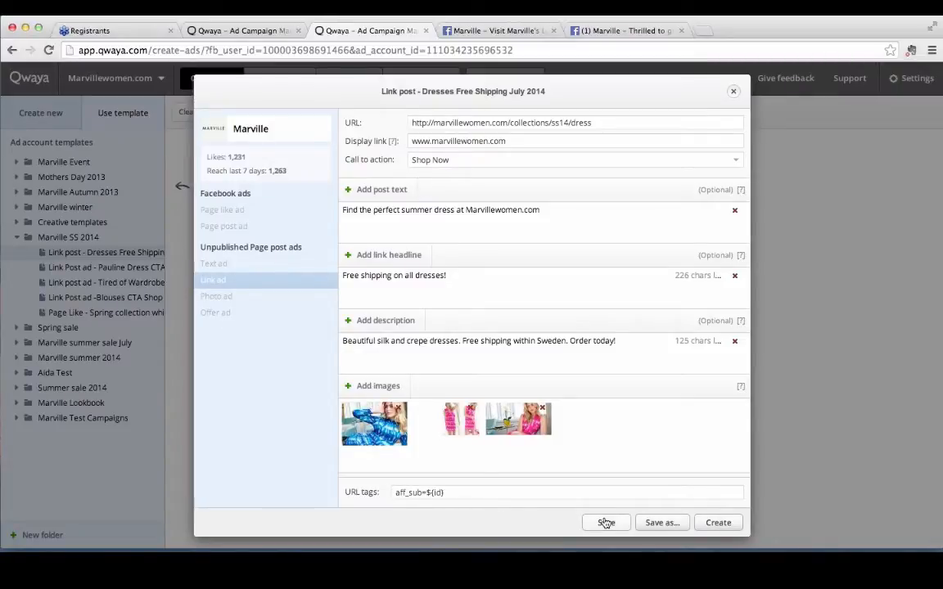
pyautogui.click(718, 522)
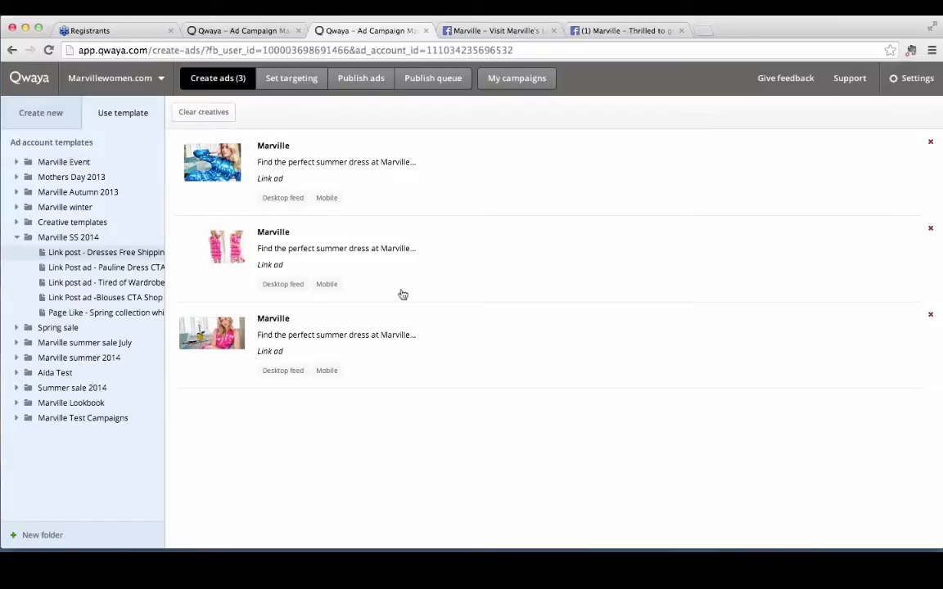
# Step: Preview the created link ads in their desktop feed and mobile placements
pyautogui.click(280, 197)
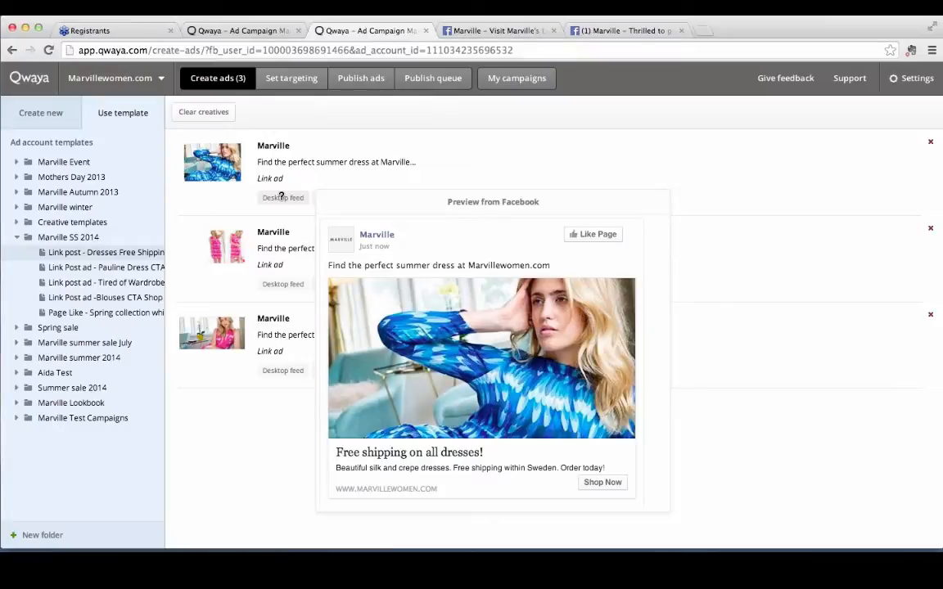
pyautogui.moveTo(278, 281)
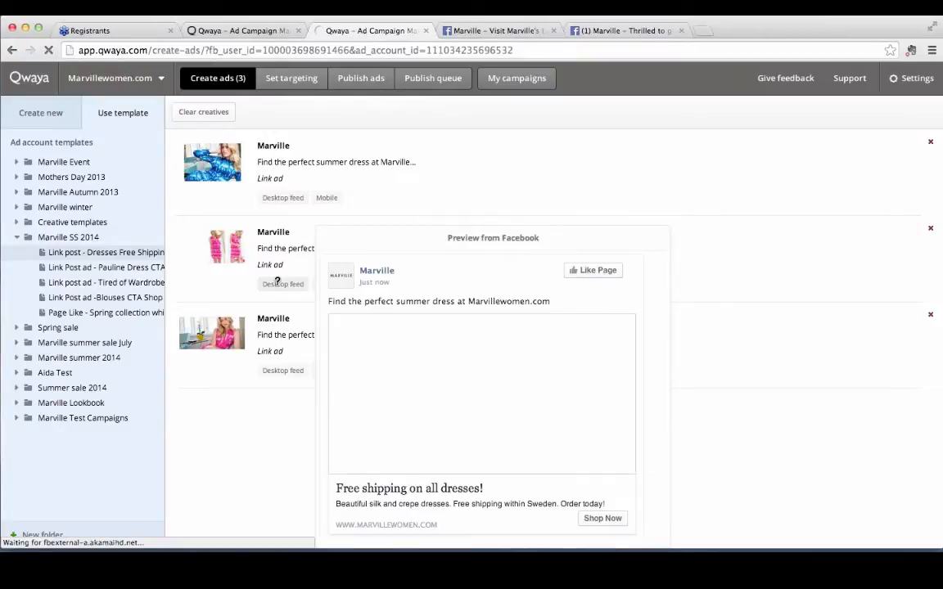
pyautogui.moveTo(327, 198)
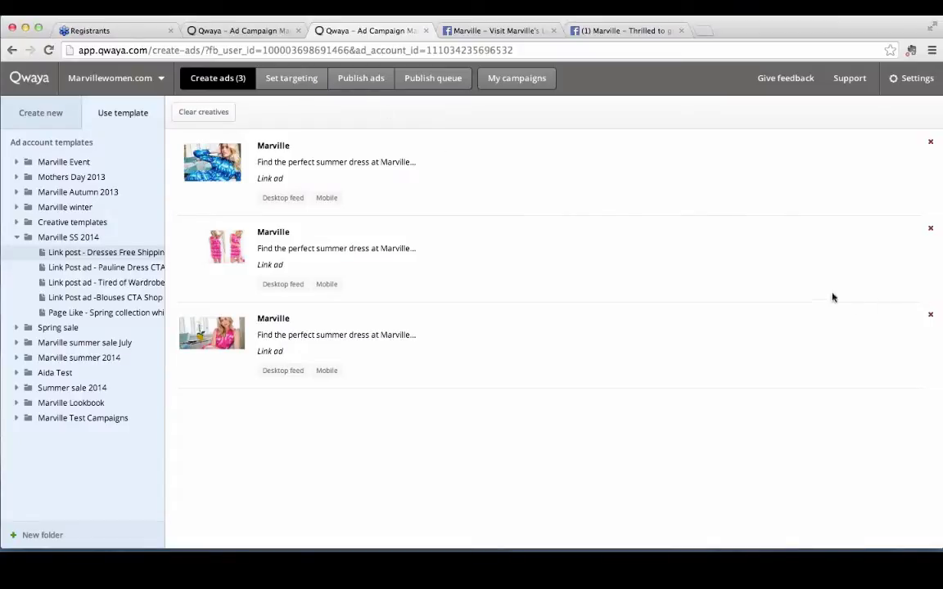
# Step: Go to targeting setup, view the blank form for new targeting, and close it without saving a template
pyautogui.click(288, 80)
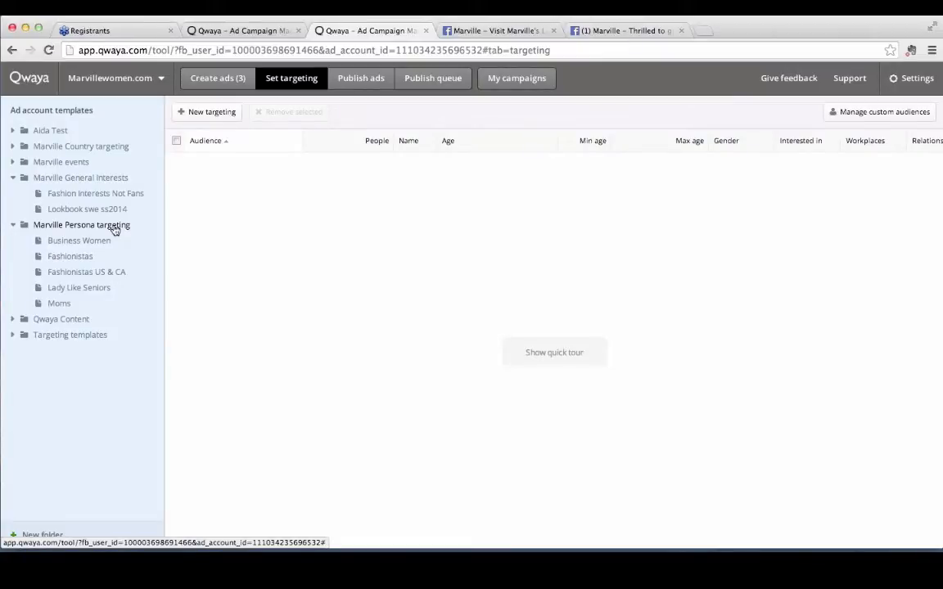
pyautogui.click(211, 113)
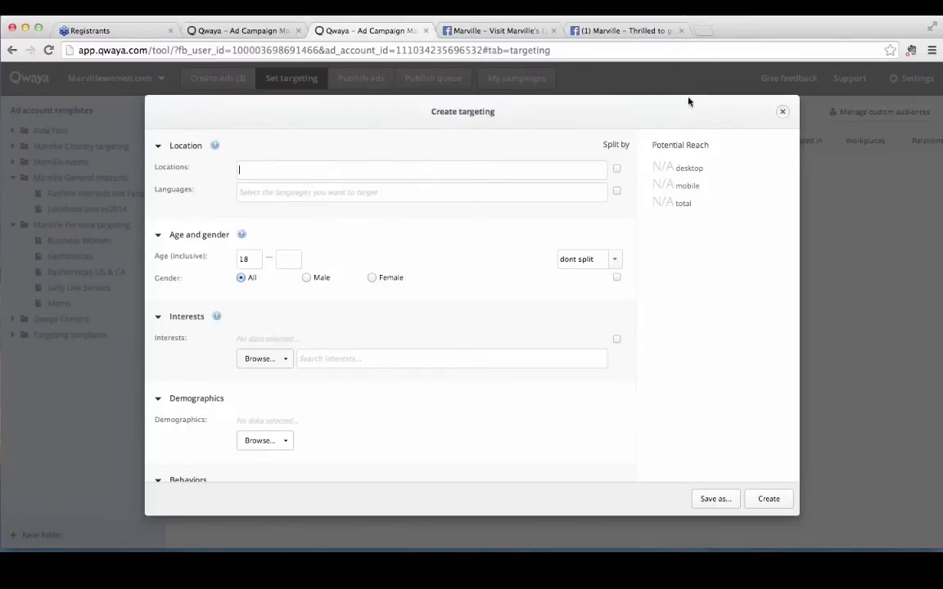
pyautogui.click(783, 112)
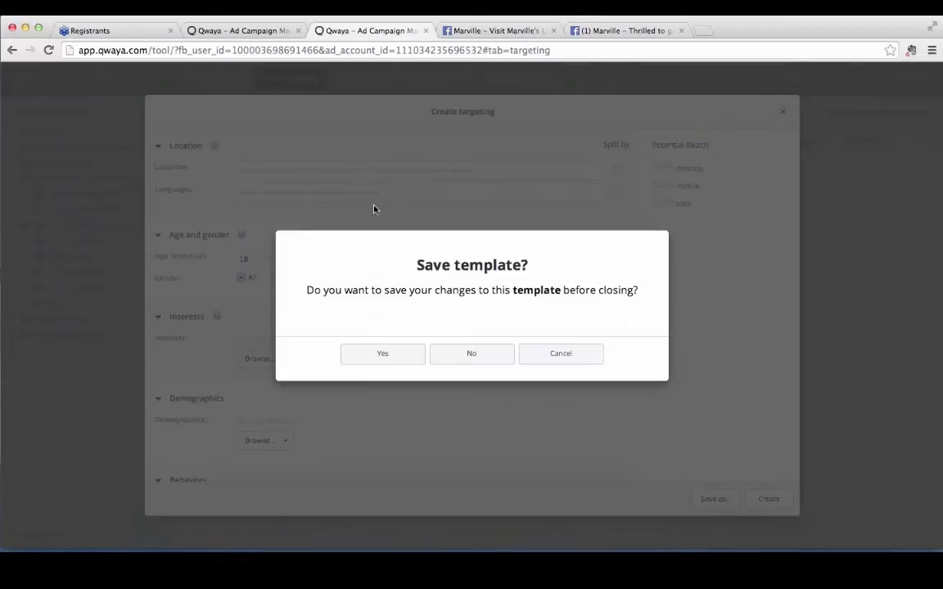
pyautogui.click(478, 353)
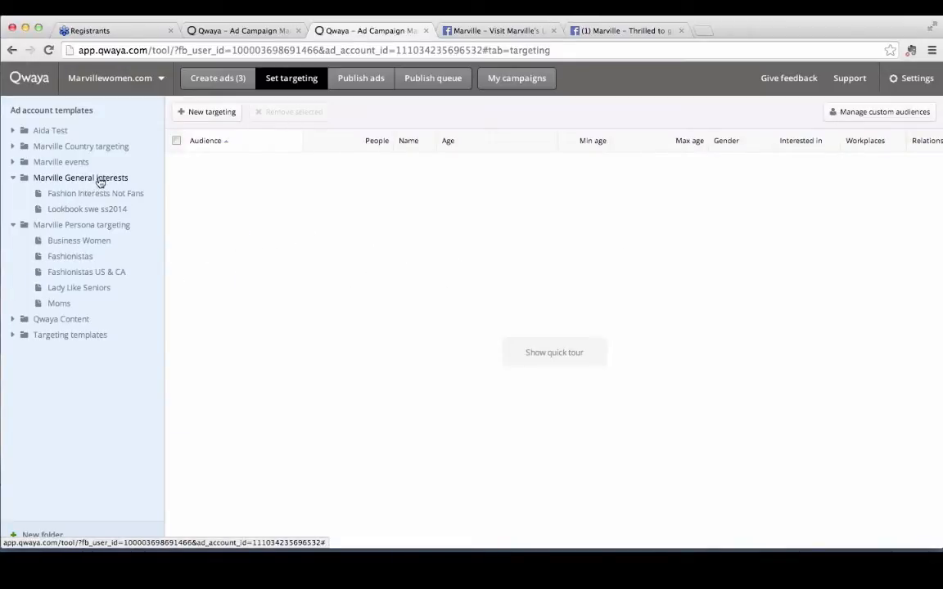
# Step: Open the Fashionistas targeting template and examine its location, age, gender, interests, demographics and behaviors settings
pyautogui.click(70, 256)
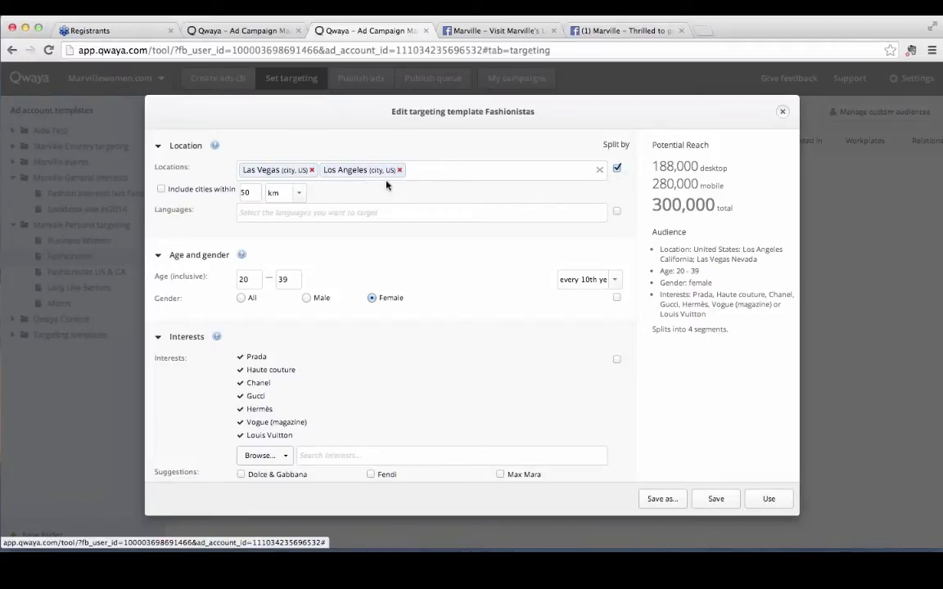
pyautogui.scroll(-2, 386, 185)
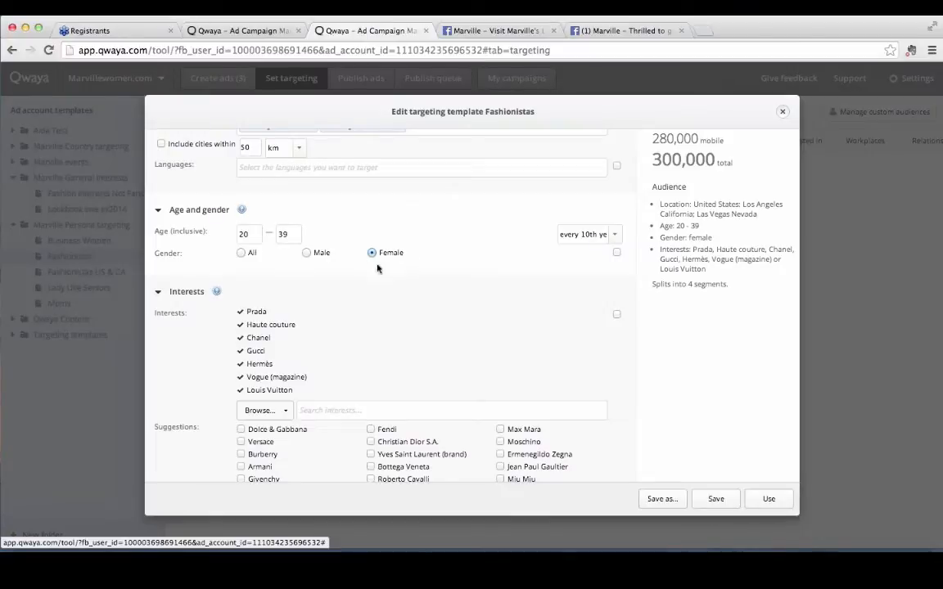
pyautogui.scroll(-3, 414, 306)
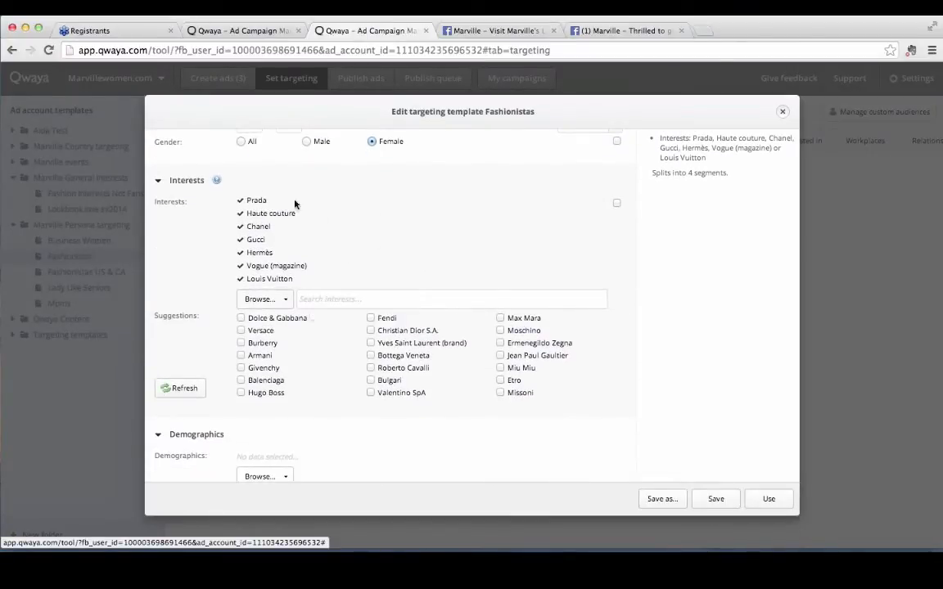
pyautogui.click(372, 300)
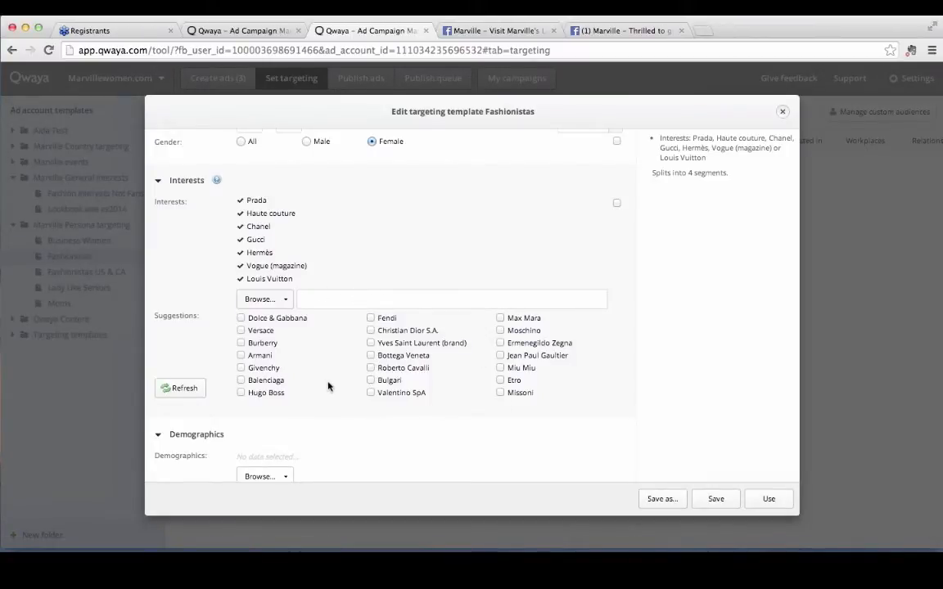
pyautogui.scroll(-5, 442, 394)
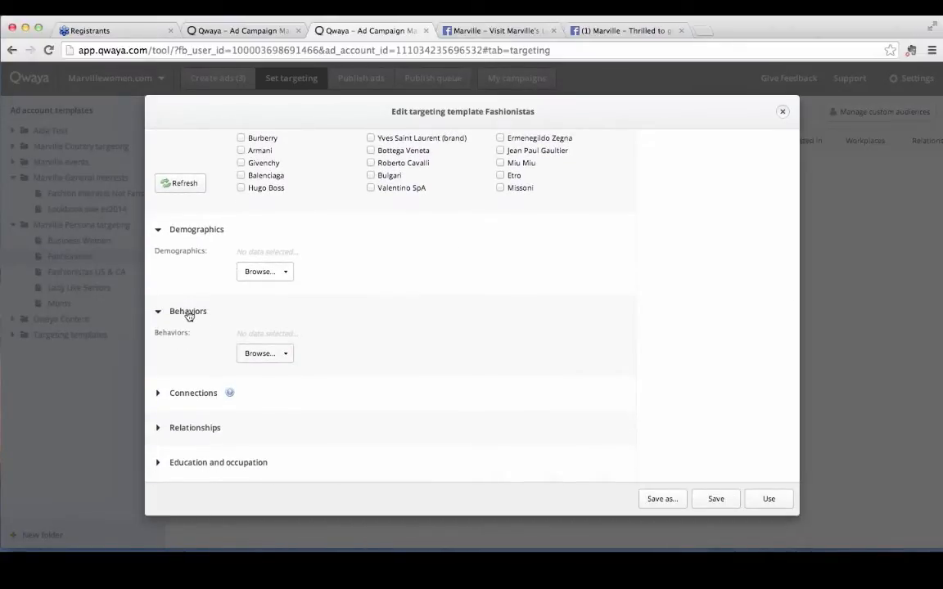
pyautogui.scroll(-1, 292, 302)
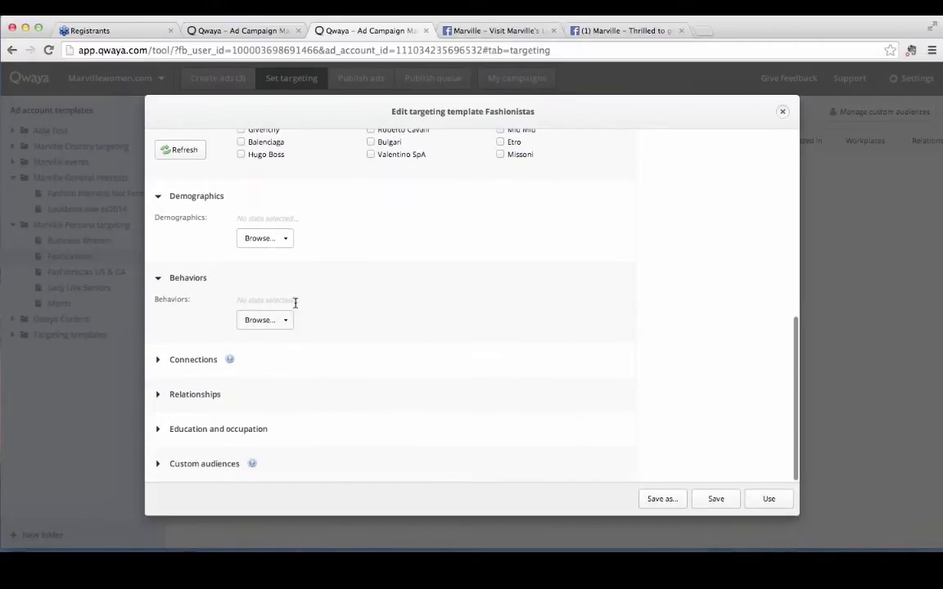
# Step: Examine the connections, relationships, and education and occupation settings of the Fashionistas targeting template
pyautogui.click(161, 360)
pyautogui.scroll(-3, 274, 347)
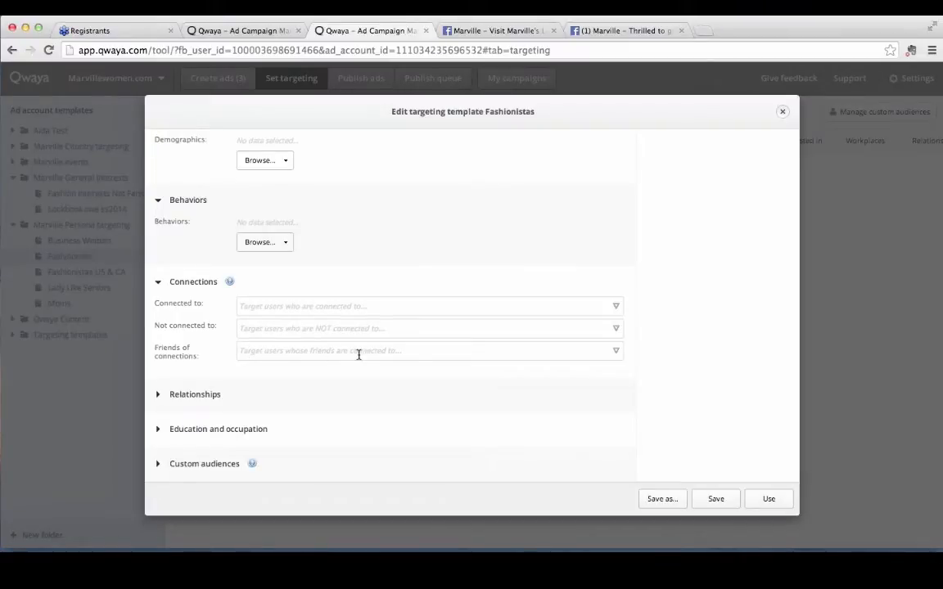
pyautogui.click(616, 351)
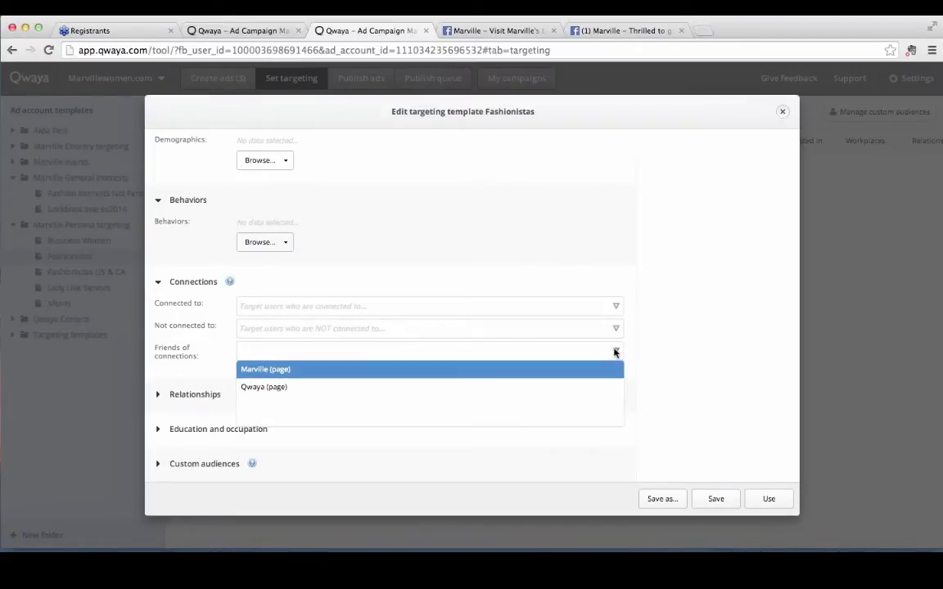
pyautogui.click(616, 351)
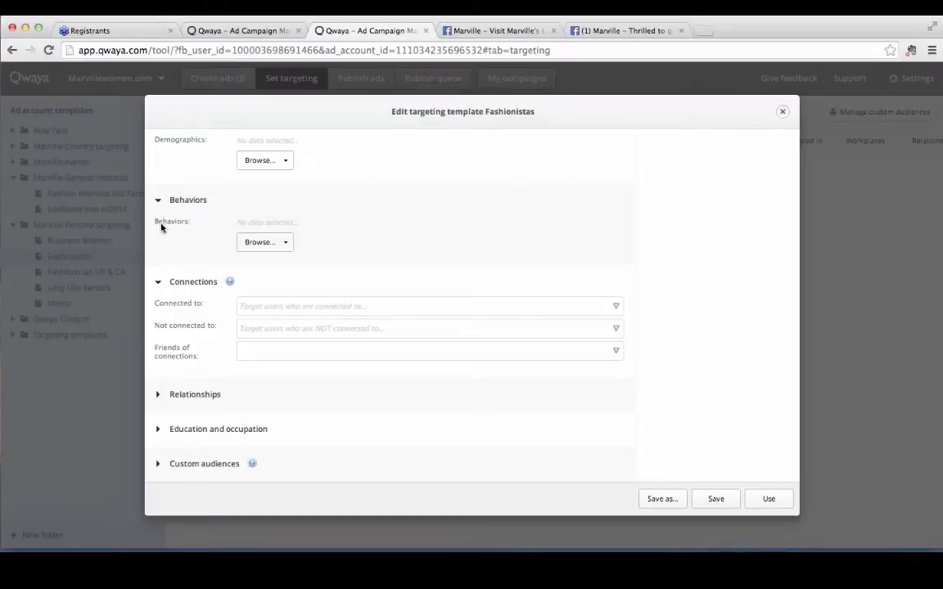
pyautogui.click(158, 282)
pyautogui.click(159, 394)
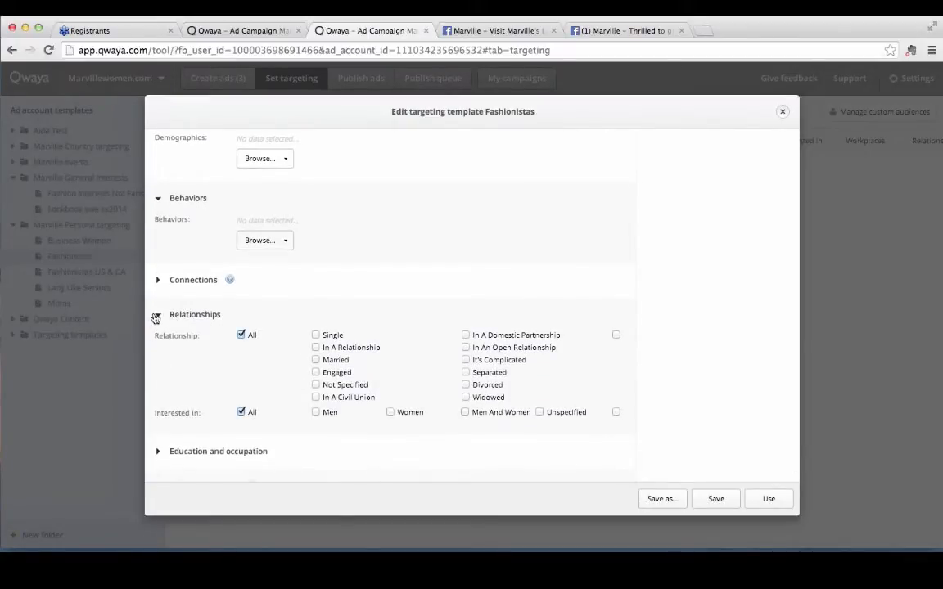
pyautogui.click(160, 320)
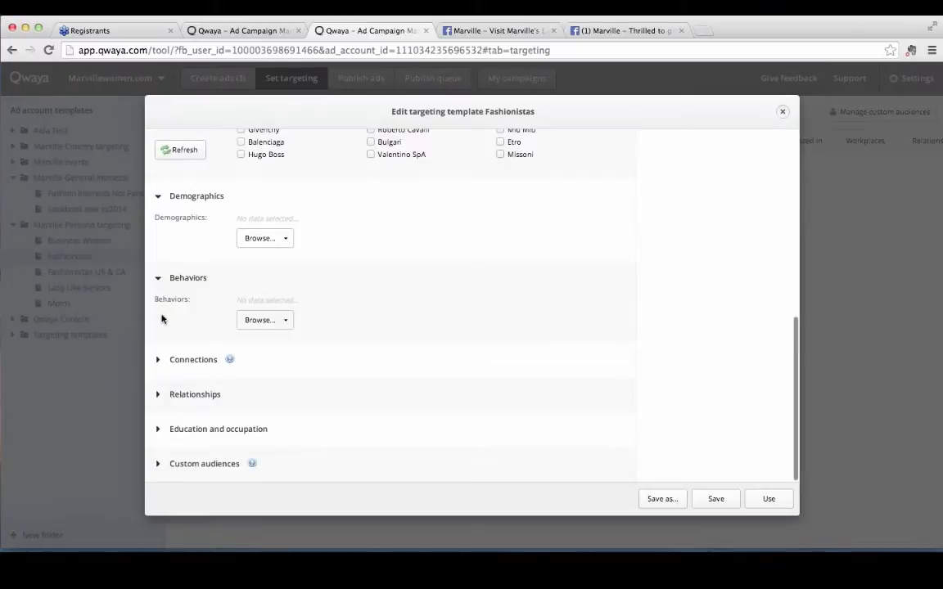
pyautogui.click(160, 429)
pyautogui.scroll(-3, 307, 401)
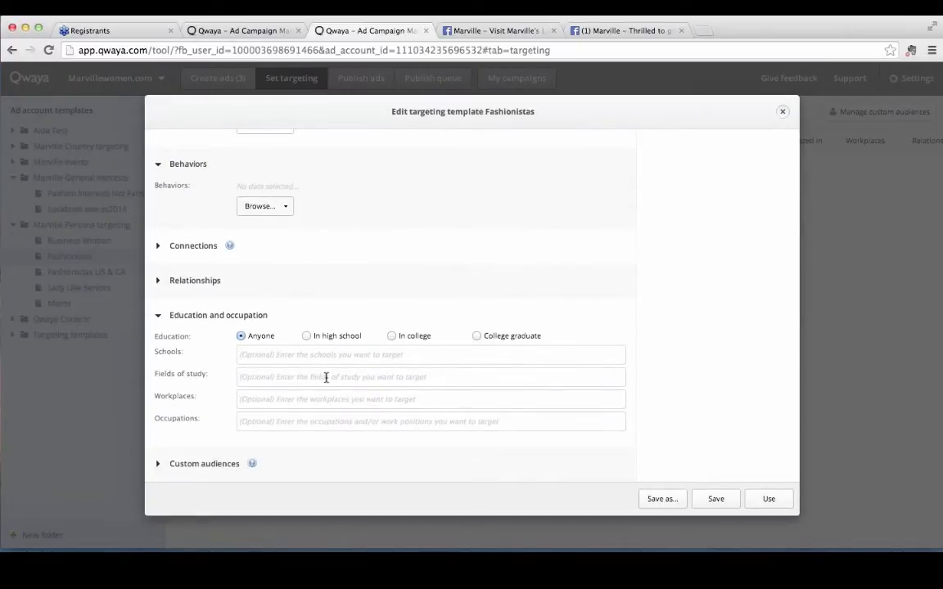
pyautogui.click(157, 318)
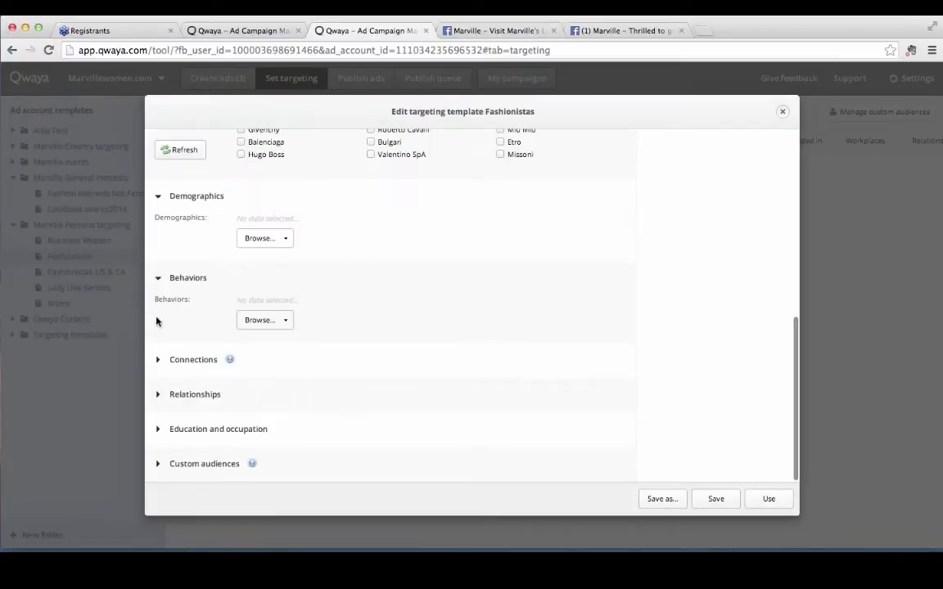
# Step: Examine the template's custom audience settings, including the audiences available for inclusion
pyautogui.click(158, 464)
pyautogui.scroll(-3, 319, 450)
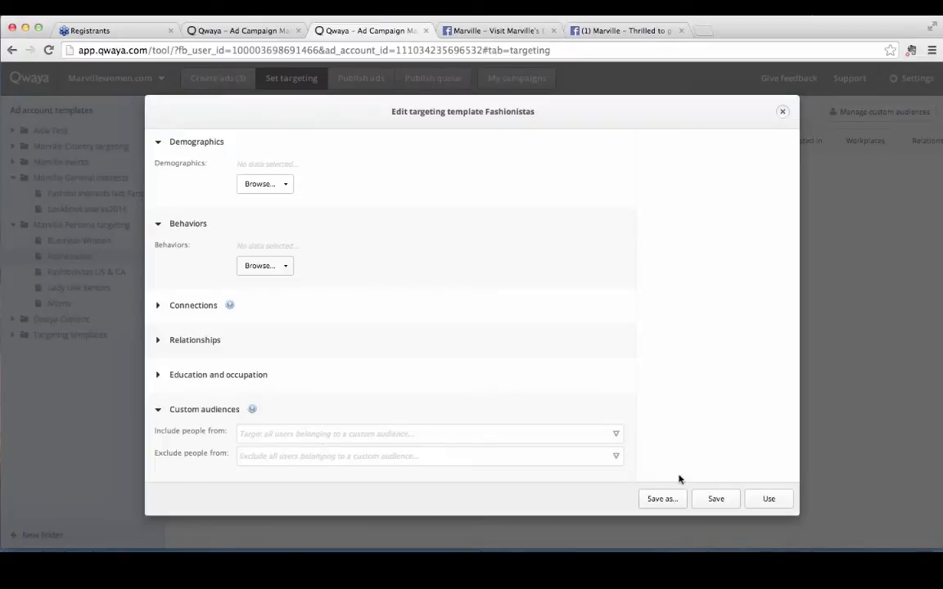
pyautogui.click(617, 435)
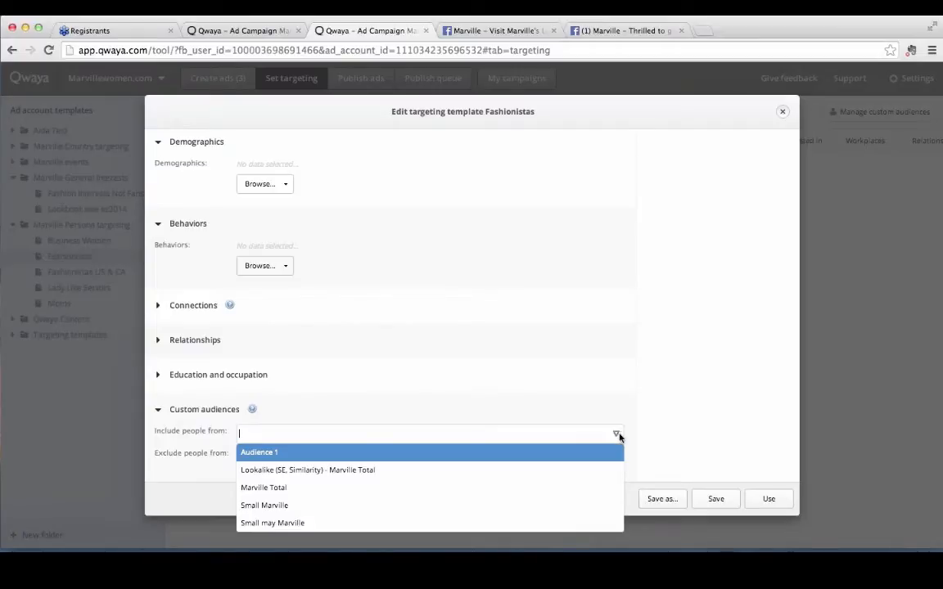
pyautogui.click(617, 435)
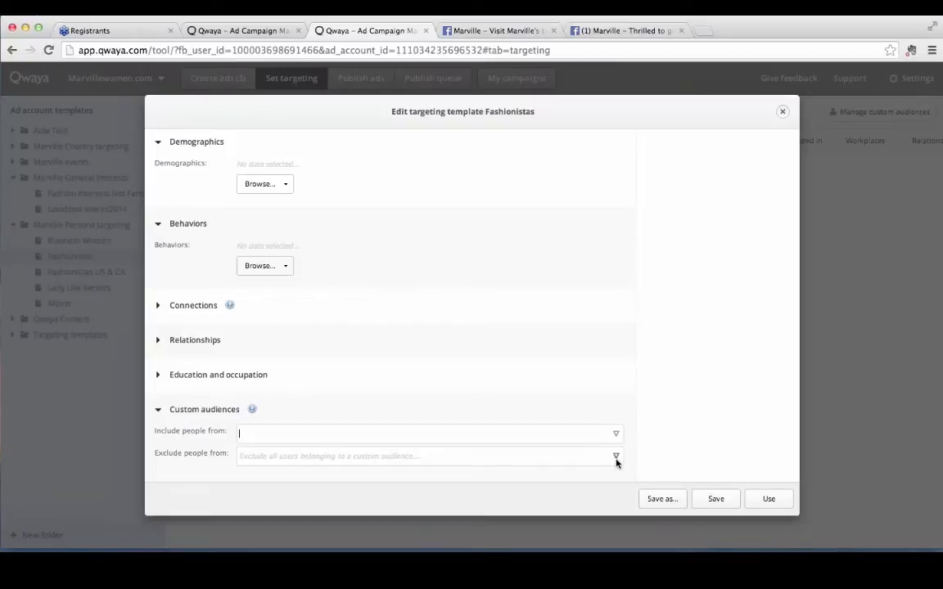
# Step: Set the template's age split to every 10th year and review its location, age, gender and interest split settings
pyautogui.scroll(15, 617, 463)
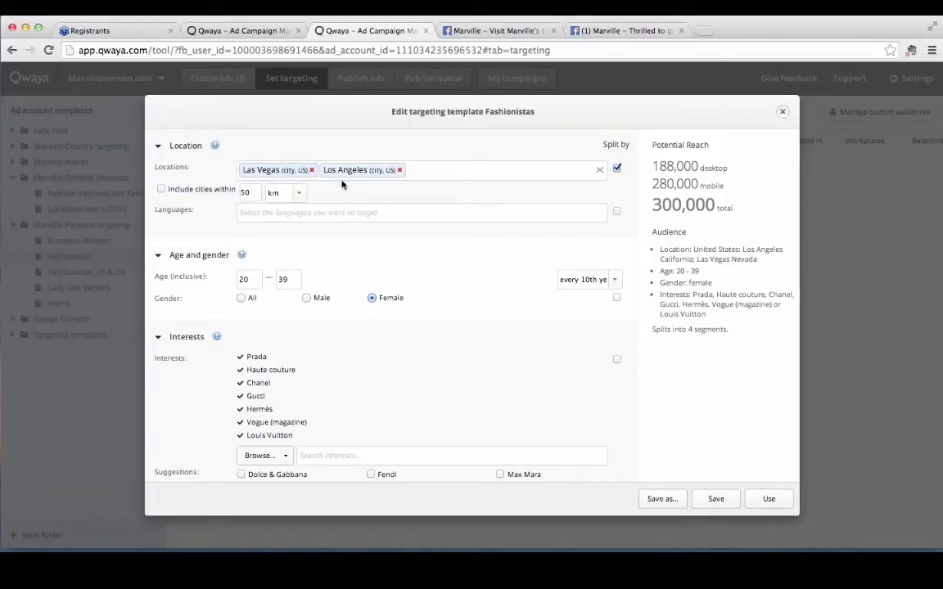
pyautogui.click(619, 284)
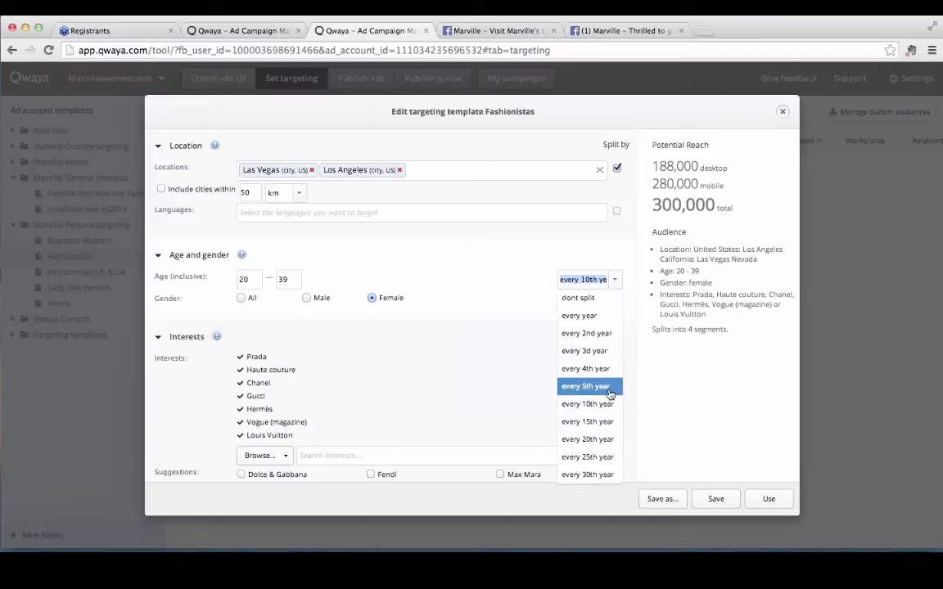
pyautogui.click(587, 406)
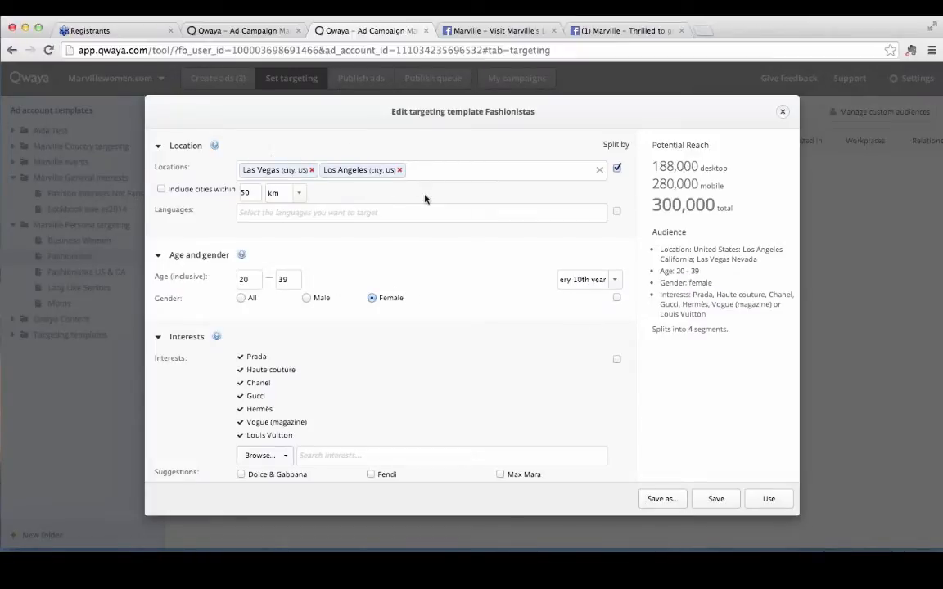
pyautogui.scroll(-2, 487, 197)
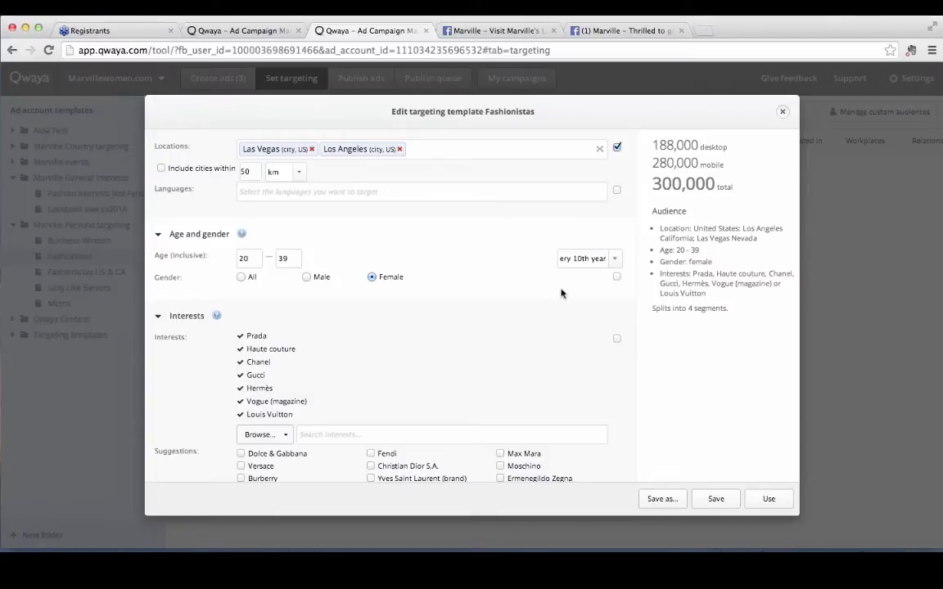
pyautogui.scroll(1, 559, 295)
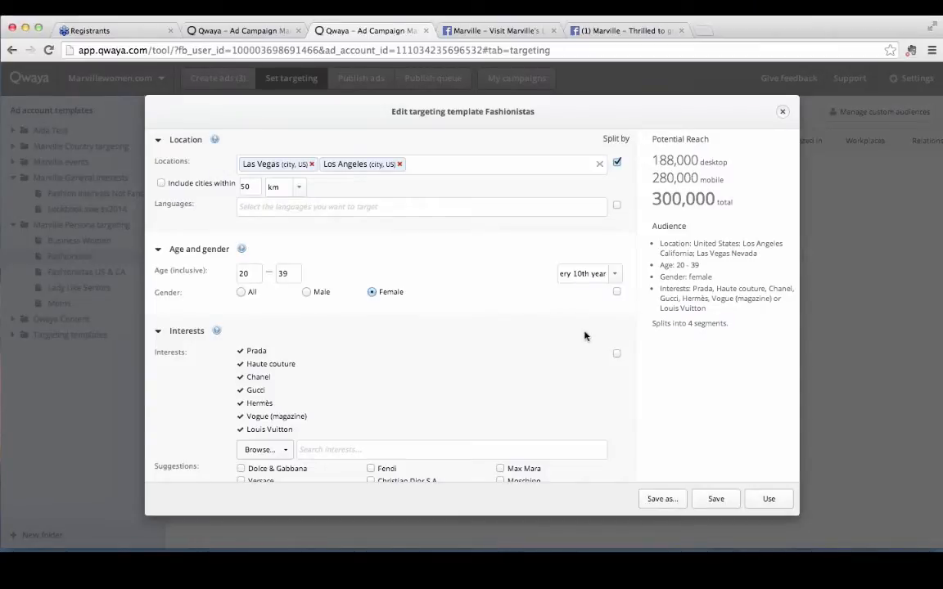
pyautogui.scroll(-1, 584, 336)
pyautogui.scroll(1, 585, 333)
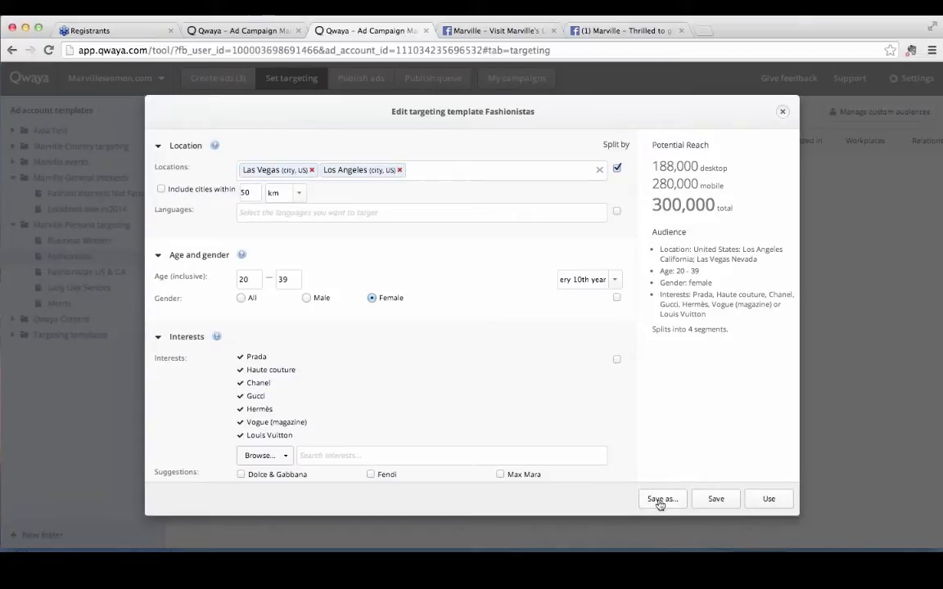
# Step: Use the Fashionistas template for targeting and review the audience segments split by city and age range
pyautogui.click(775, 499)
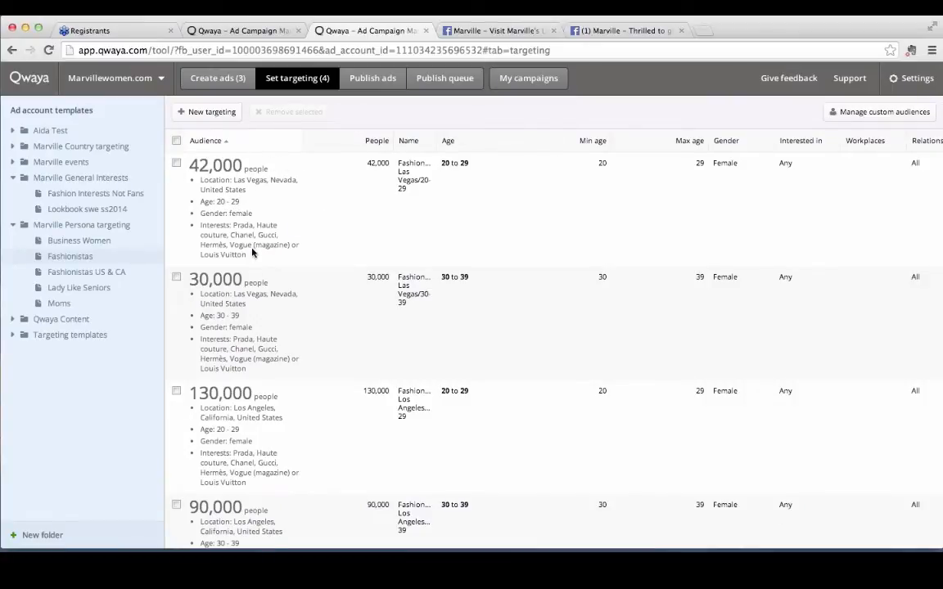
pyautogui.scroll(-2, 233, 245)
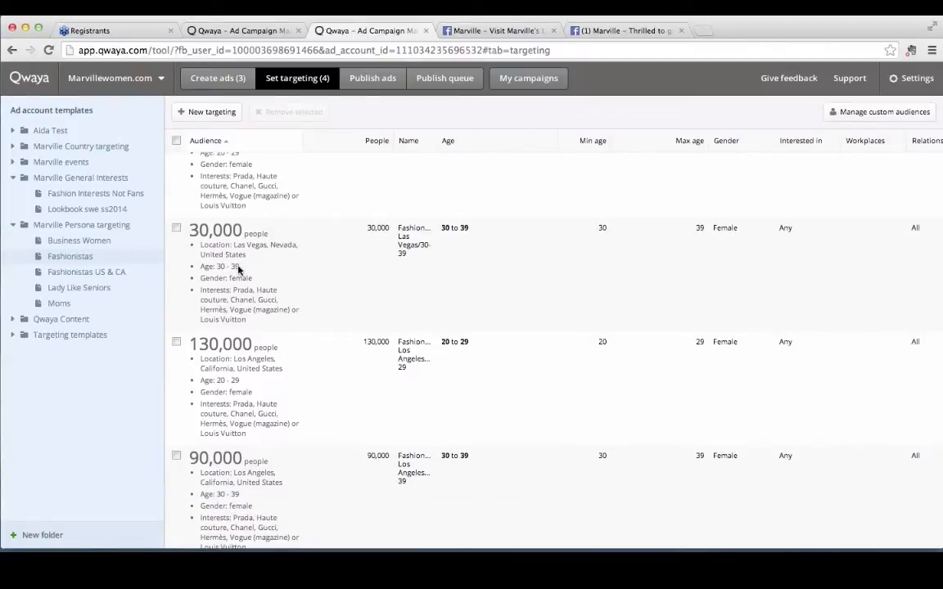
pyautogui.scroll(-1, 236, 269)
pyautogui.hscroll(1, 236, 352)
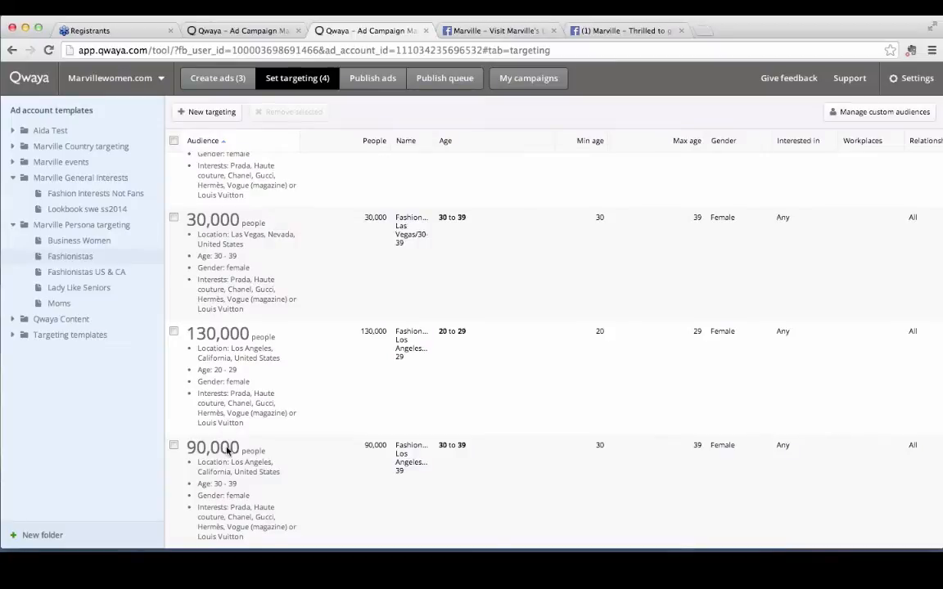
pyautogui.scroll(3, 221, 446)
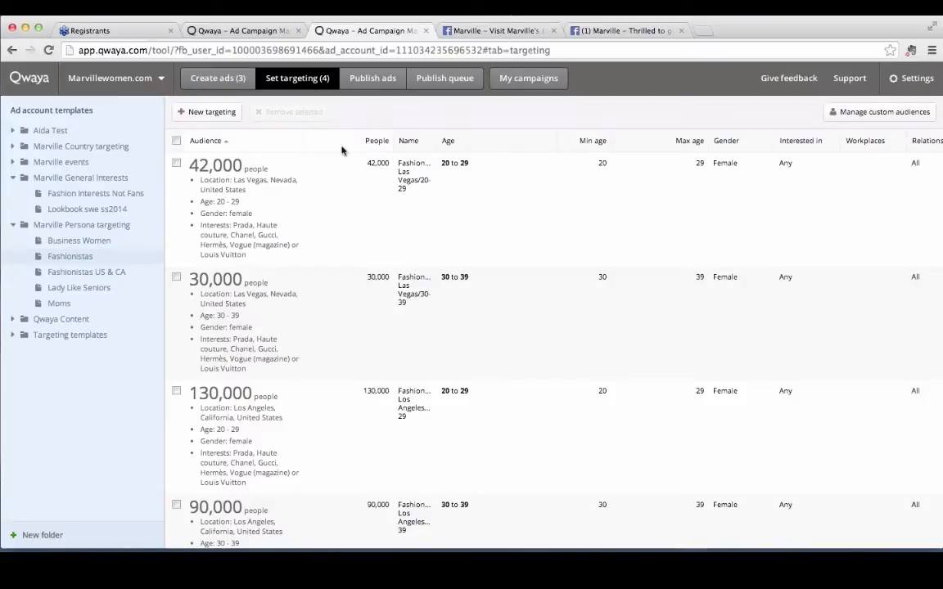
# Step: Start generating ads for publishing and place them in the existing campaign Summer 2014 - Summer 2014 Offsite
pyautogui.click(370, 85)
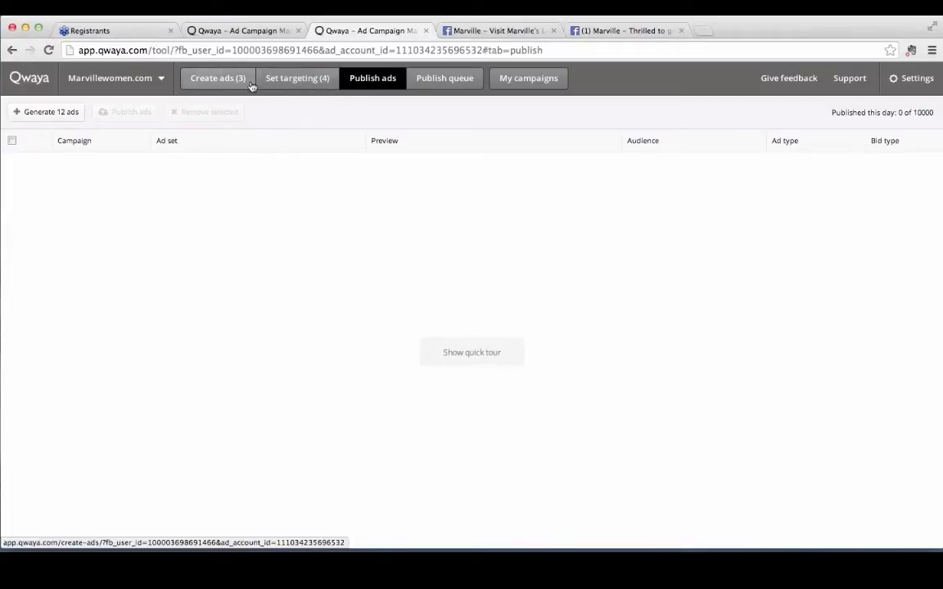
pyautogui.click(66, 115)
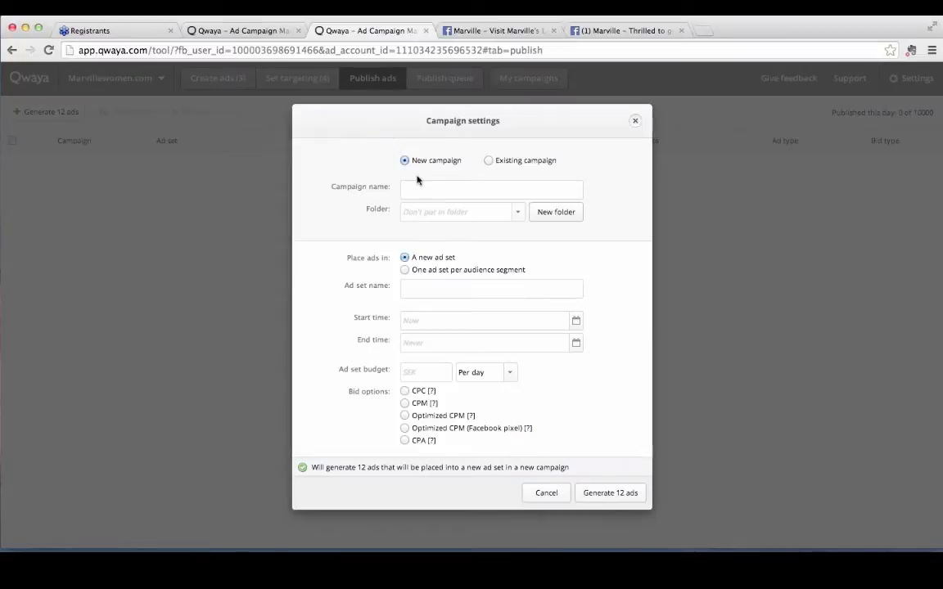
pyautogui.click(490, 162)
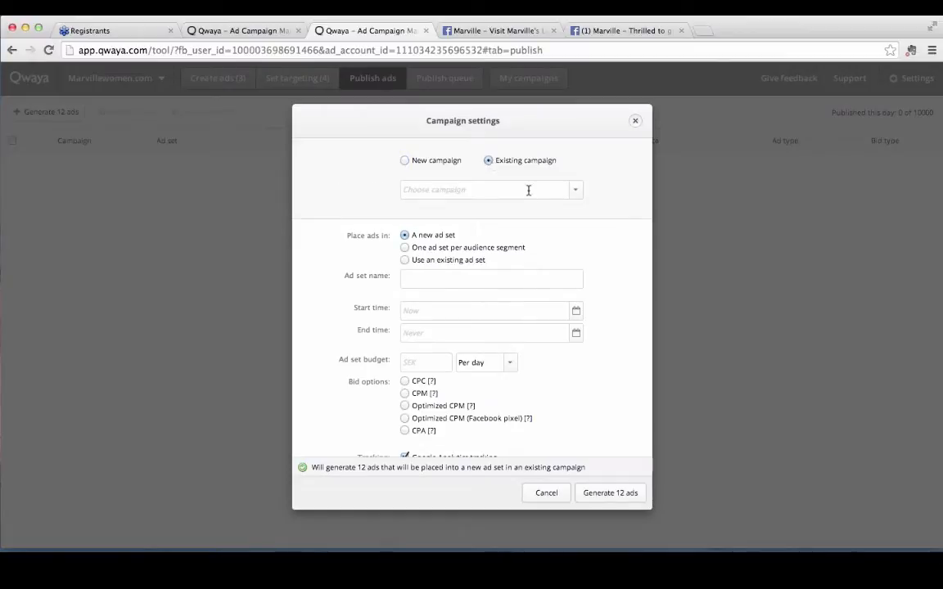
pyautogui.click(577, 193)
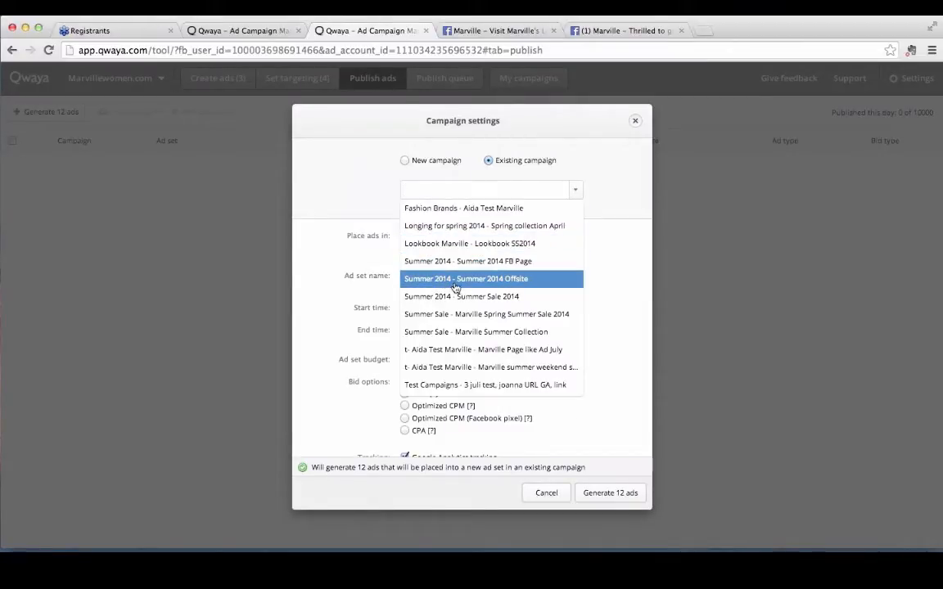
pyautogui.click(504, 280)
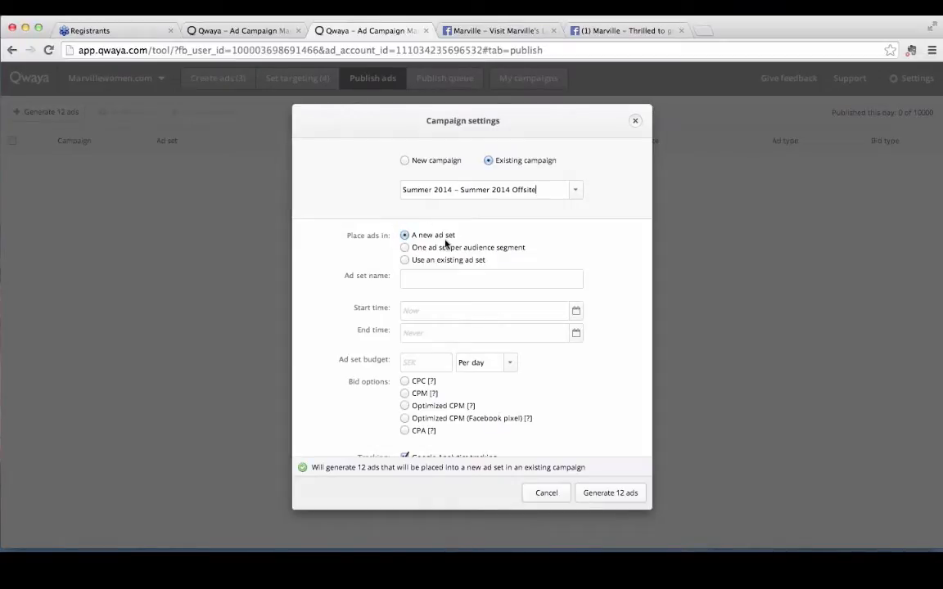
# Step: Place the ads in one ad set per audience segment with the ad set prefix "Free Shipping Dresses Aug"
pyautogui.click(406, 260)
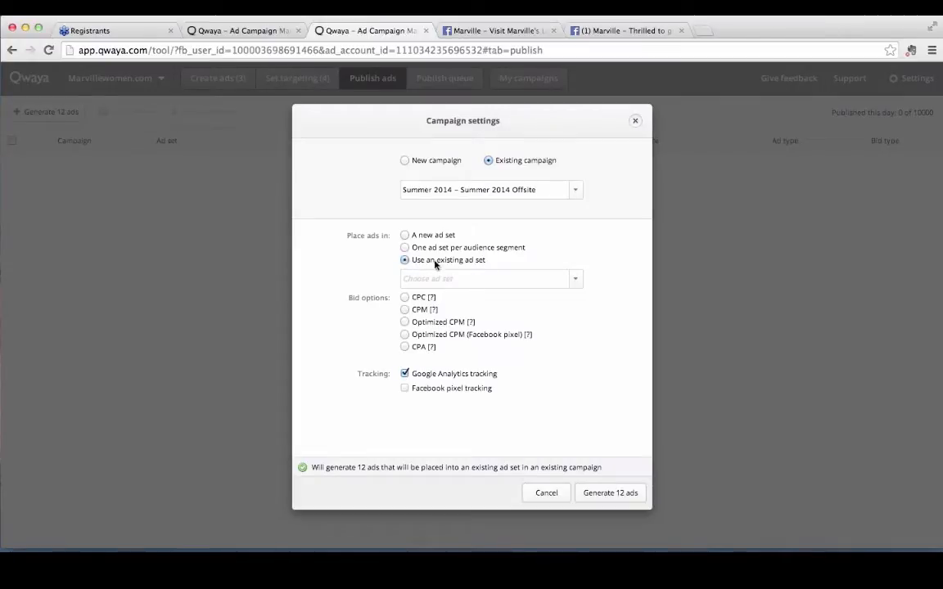
pyautogui.click(404, 248)
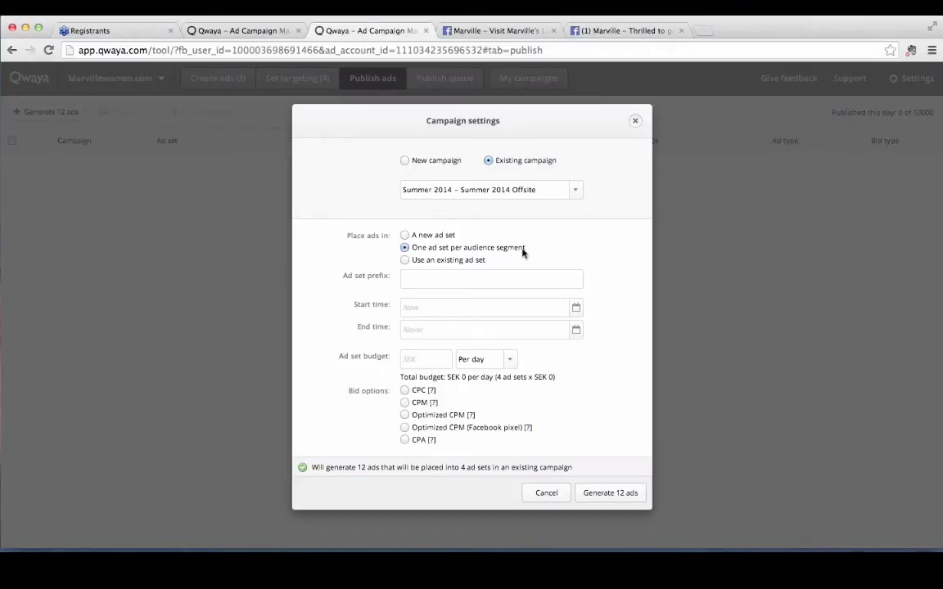
pyautogui.click(422, 281)
pyautogui.write('Fre')
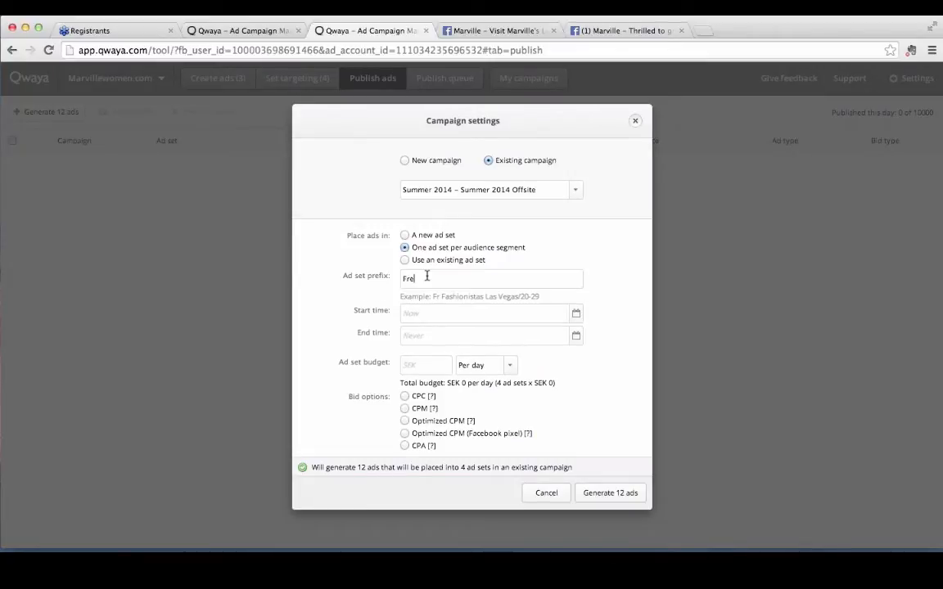
pyautogui.write('e Shippin')
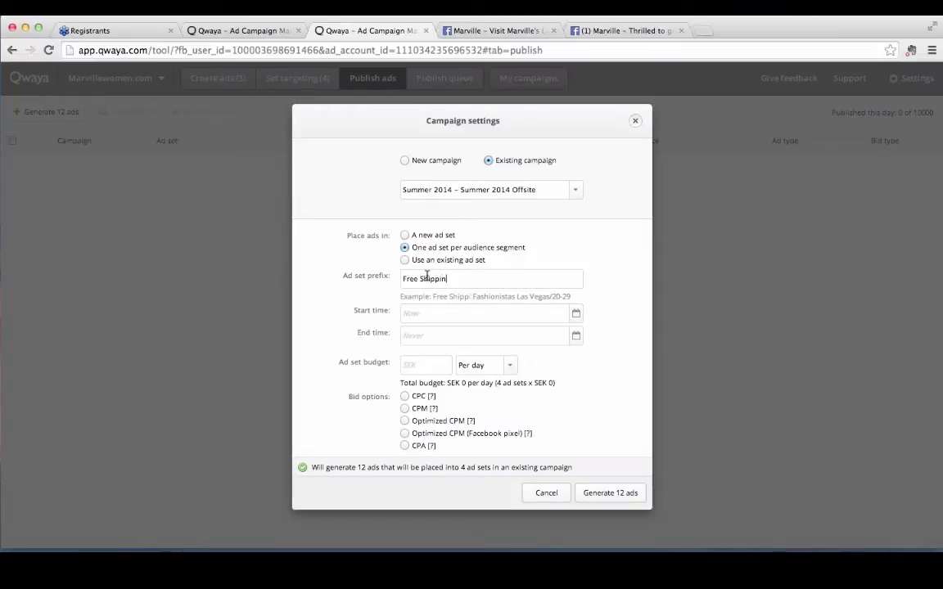
pyautogui.write('g D')
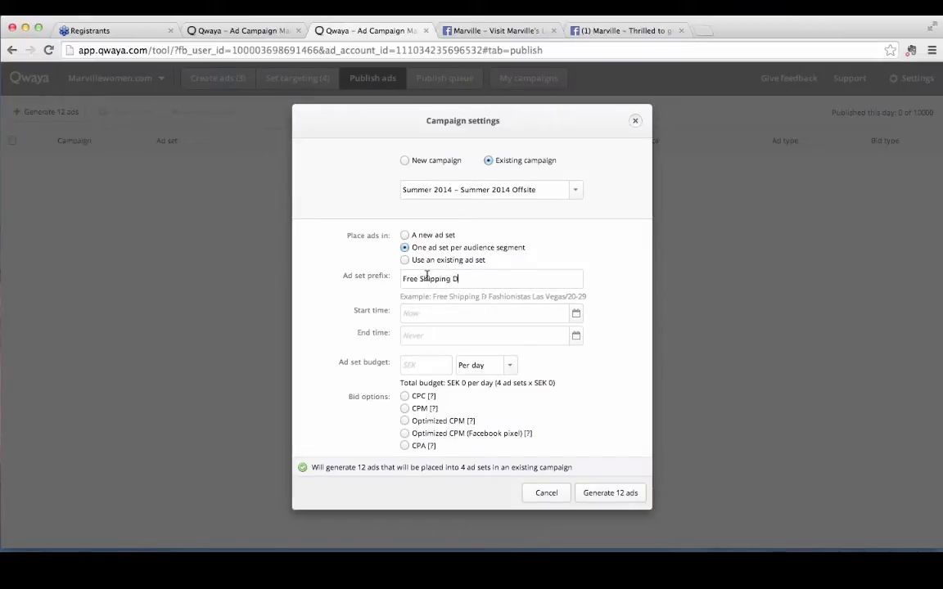
pyautogui.write('resses')
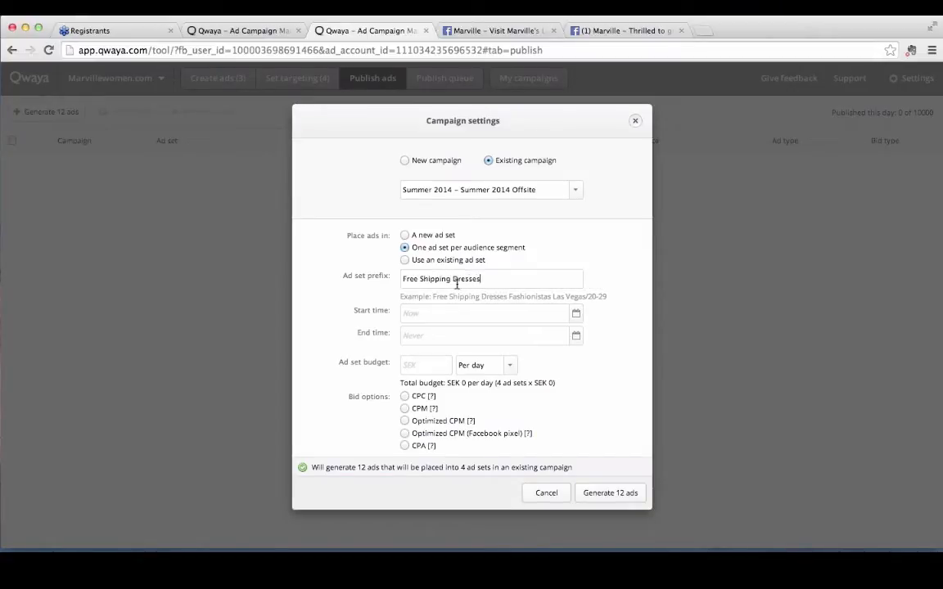
pyautogui.write(' Aug')
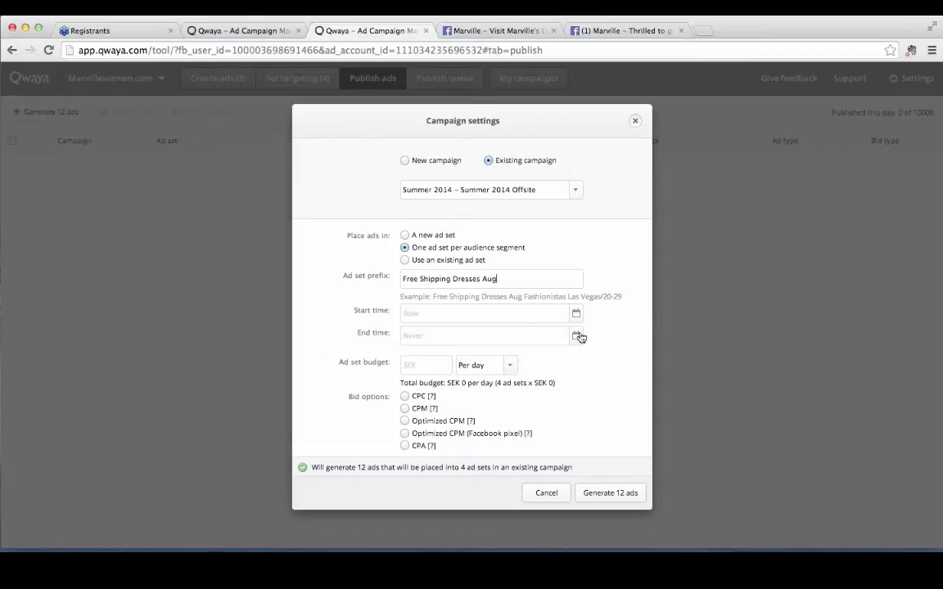
# Step: Set the ad set budget to SEK 100 per day
pyautogui.click(412, 367)
pyautogui.write('100')
pyautogui.scroll(-1, 540, 396)
pyautogui.scroll(-3, 541, 396)
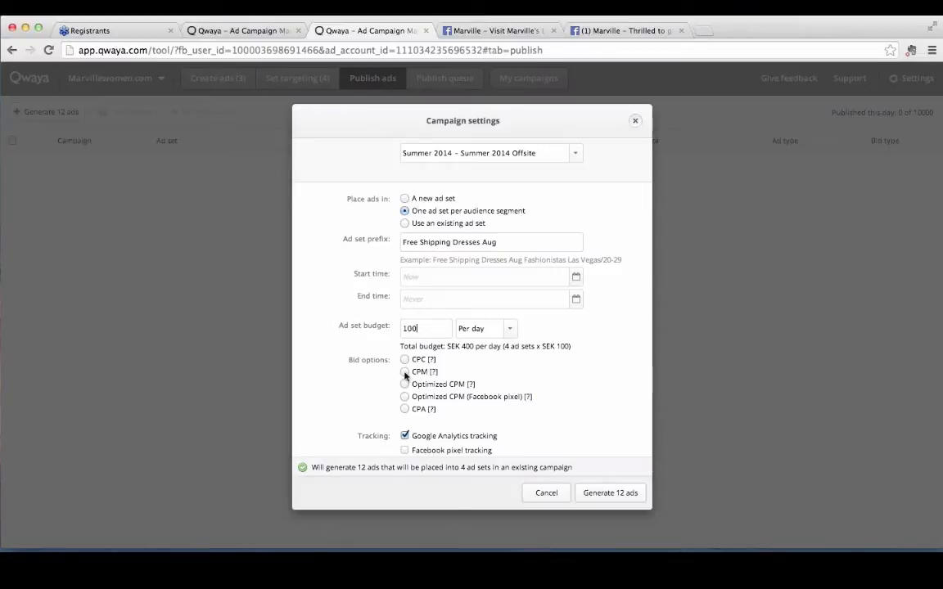
# Step: Try the Optimized CPM bid option with Actions as the objective to optimize for
pyautogui.moveTo(432, 376)
pyautogui.click(404, 384)
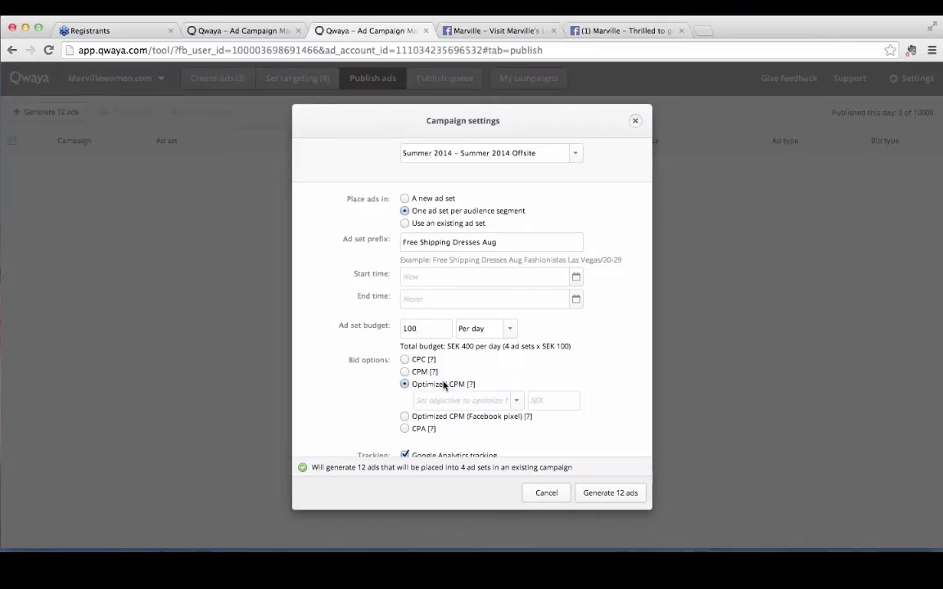
pyautogui.click(516, 403)
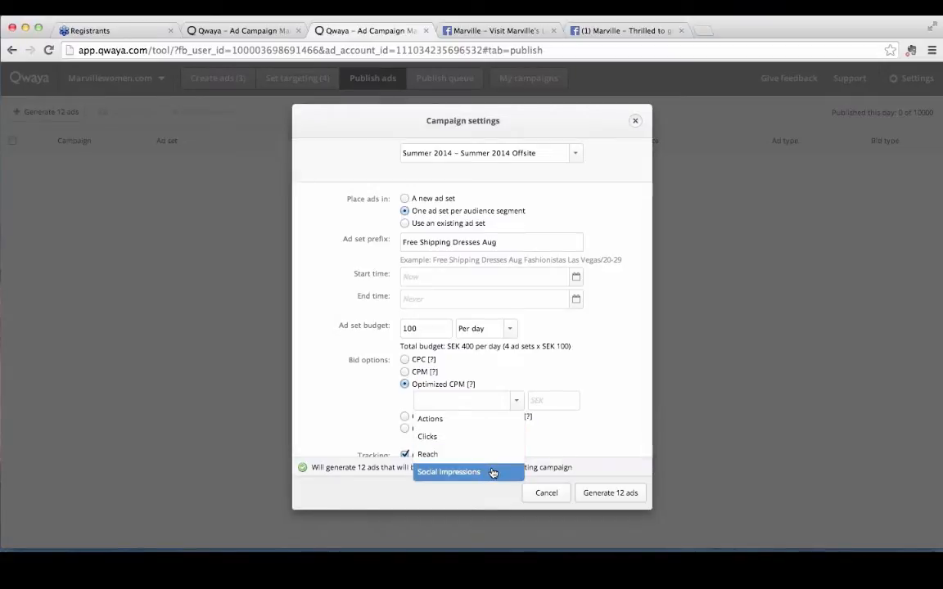
pyautogui.click(449, 421)
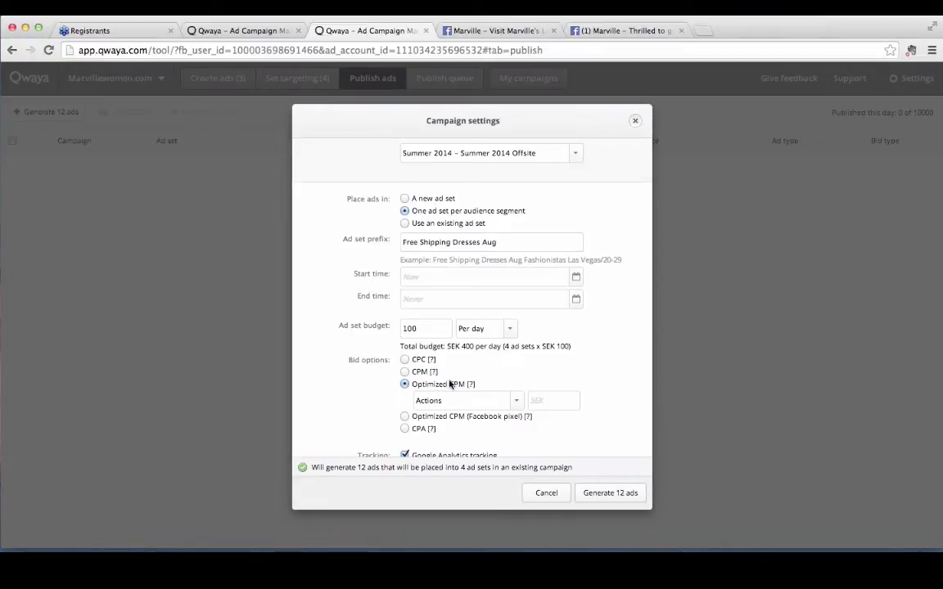
pyautogui.moveTo(468, 388)
pyautogui.click(537, 401)
# Step: Try the Optimized CPM (Facebook pixel) bid option and look at the pixels available for optimization
pyautogui.scroll(-2, 559, 405)
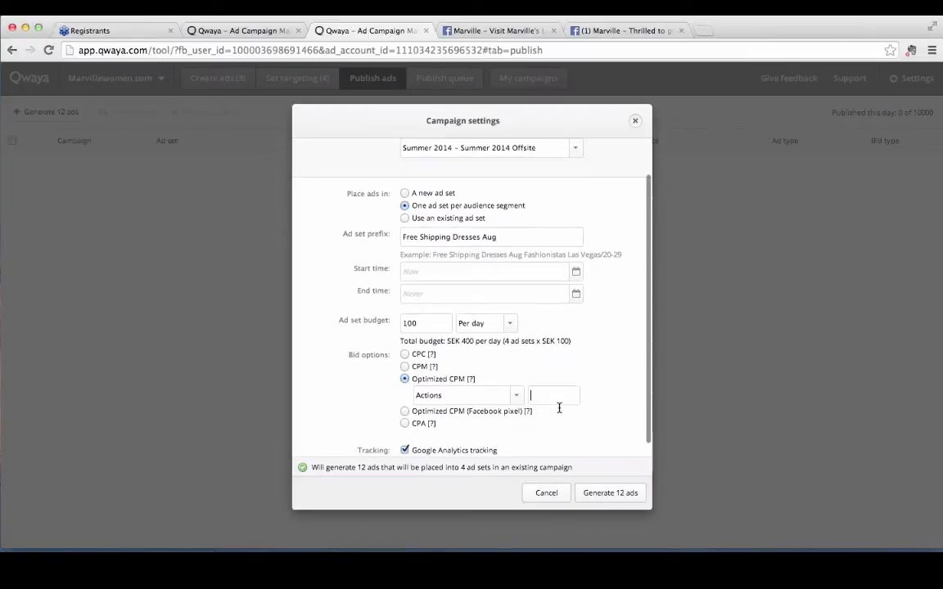
pyautogui.click(404, 397)
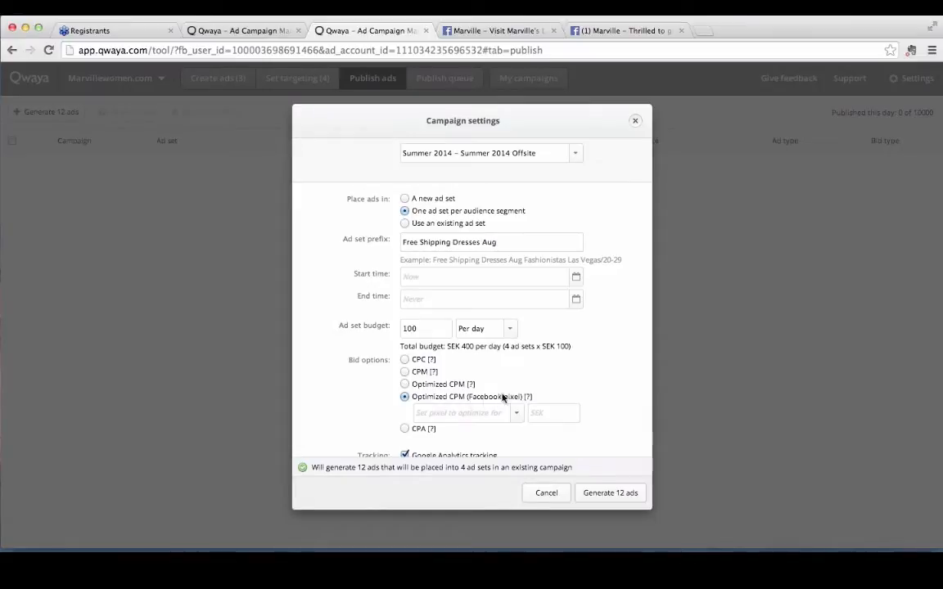
pyautogui.click(517, 412)
pyautogui.scroll(-1, 516, 419)
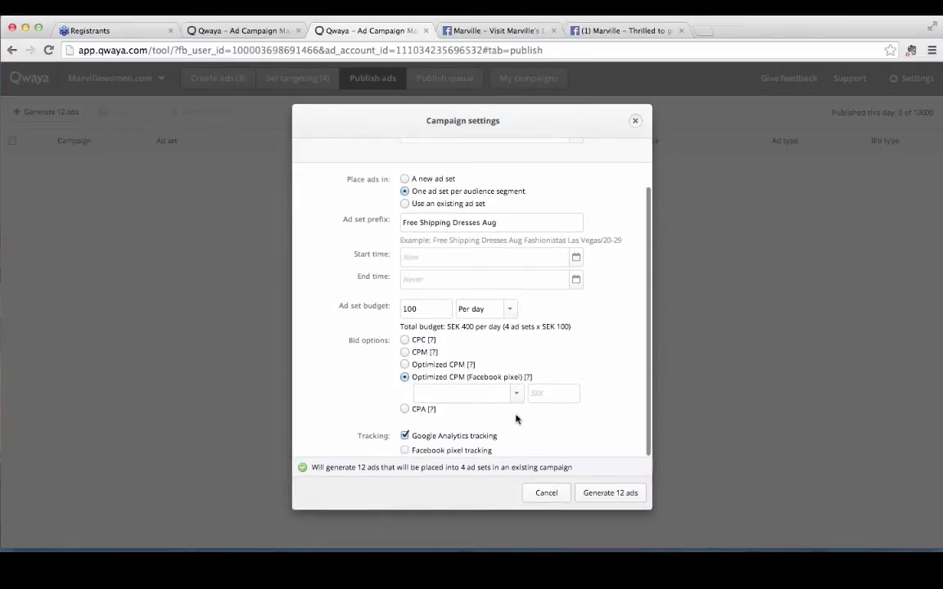
pyautogui.click(516, 394)
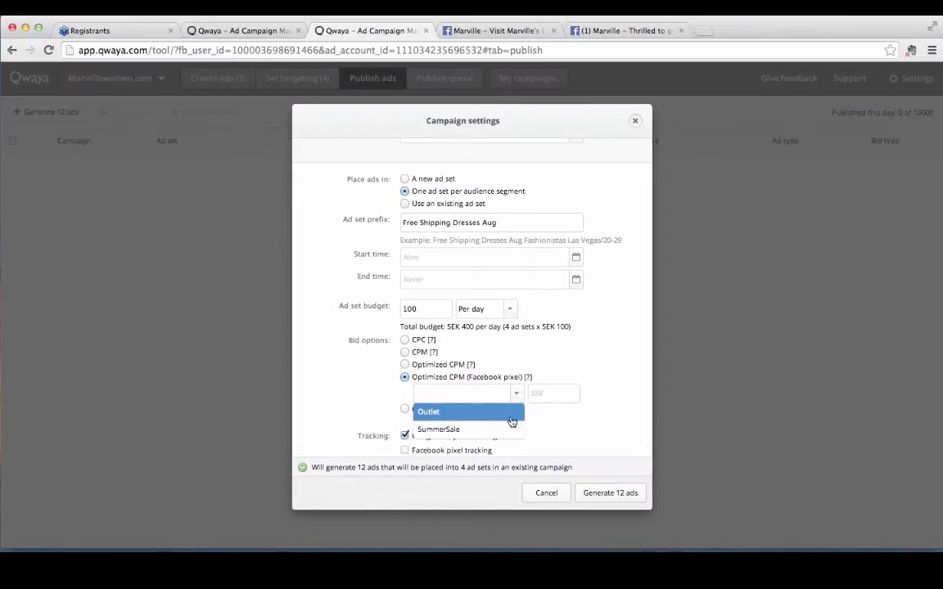
pyautogui.click(516, 395)
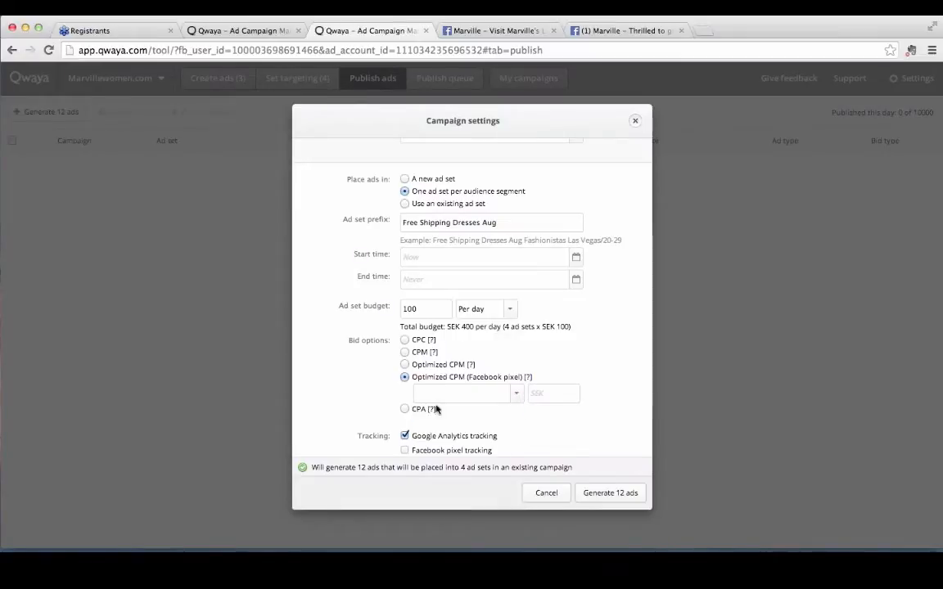
# Step: Set the bidding to CPA for Offsite link clicks with a bid of SEK 10
pyautogui.scroll(1, 405, 412)
pyautogui.click(404, 425)
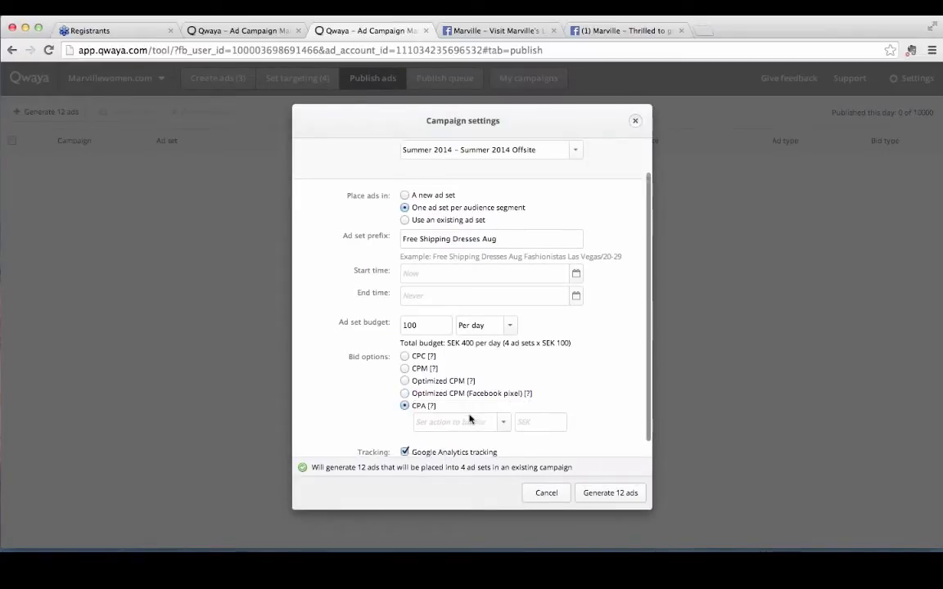
pyautogui.scroll(-1, 470, 419)
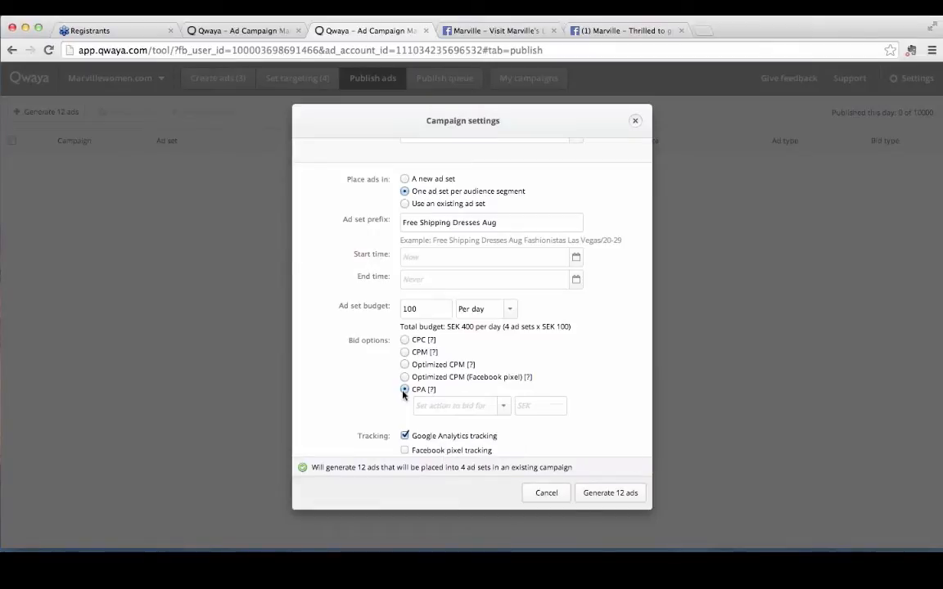
pyautogui.click(504, 407)
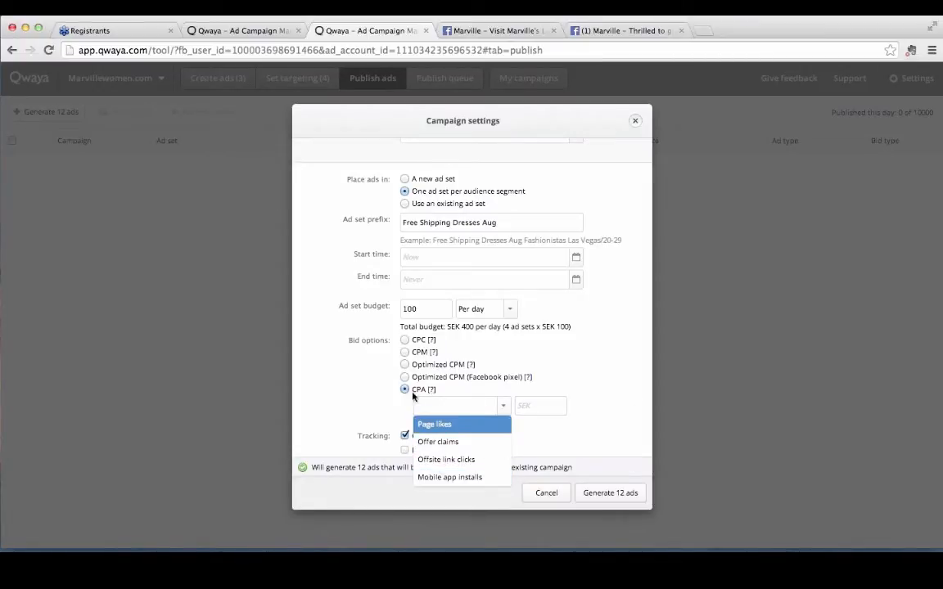
pyautogui.moveTo(436, 396)
pyautogui.click(444, 460)
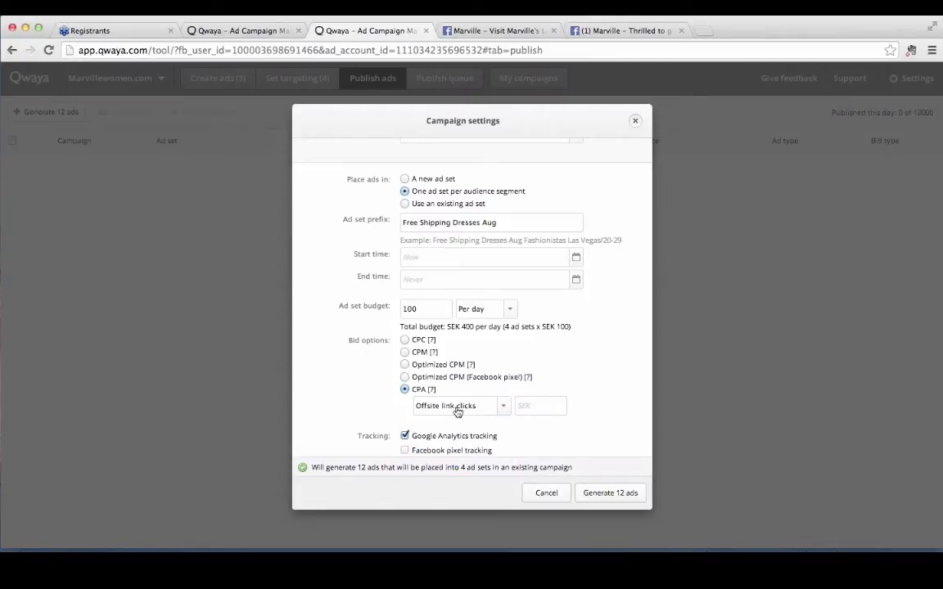
pyautogui.click(533, 402)
pyautogui.write('5')
pyautogui.press('BackSpace')
pyautogui.write('1')
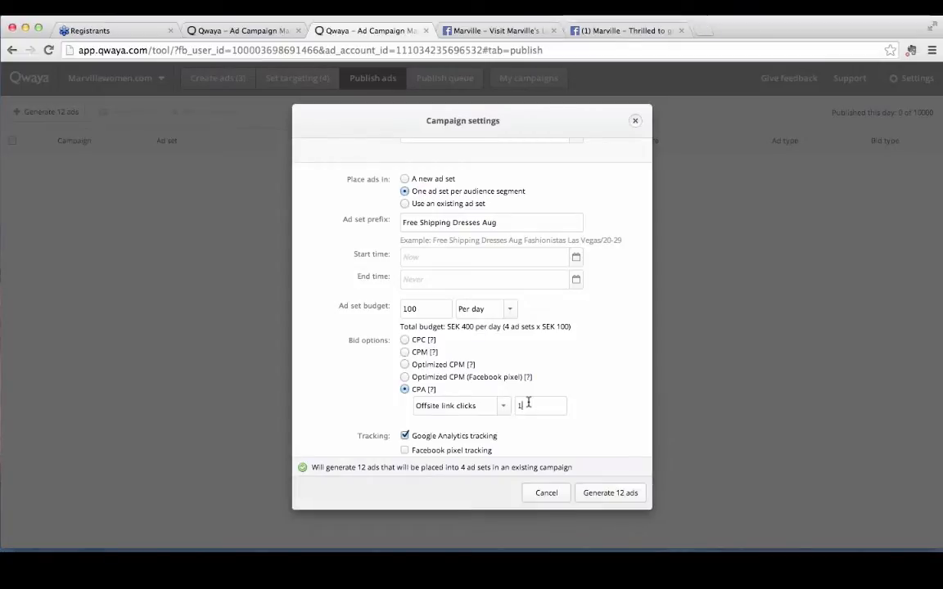
pyautogui.write('0')
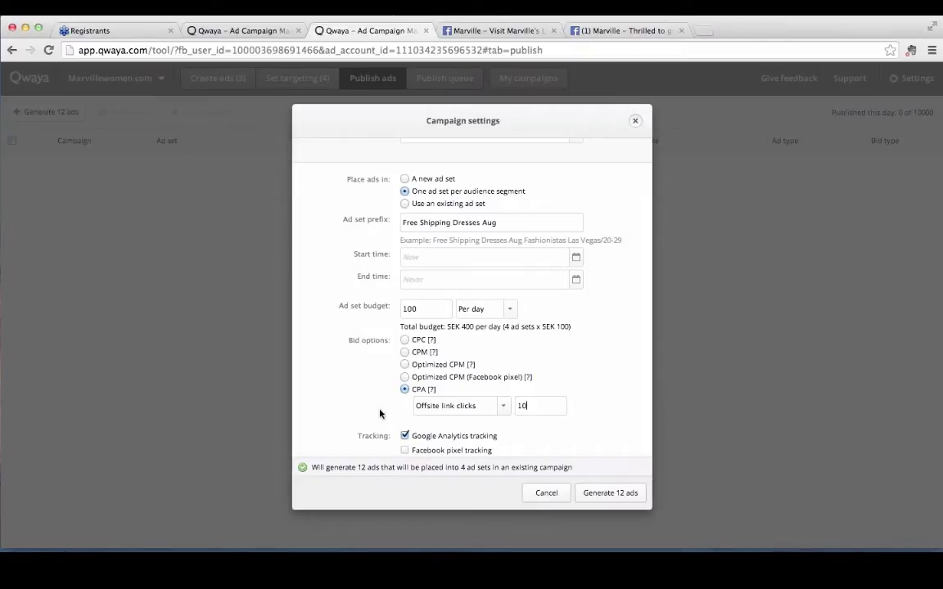
# Step: Try Facebook pixel tracking with the Outlet and SummerSale pixels, and turn it off again
pyautogui.click(404, 451)
pyautogui.scroll(-1, 443, 427)
pyautogui.scroll(-1, 442, 427)
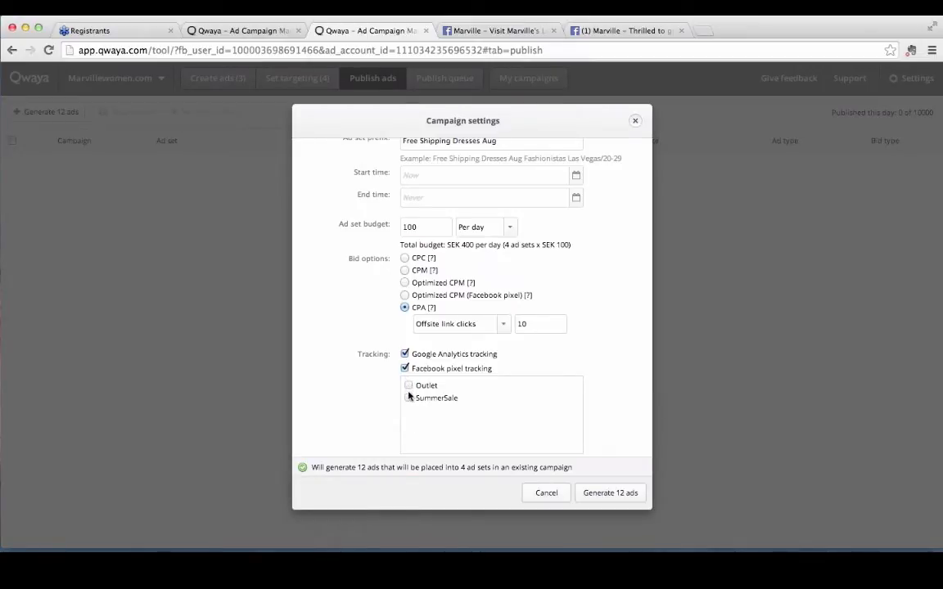
pyautogui.click(409, 399)
pyautogui.click(408, 387)
pyautogui.click(409, 398)
pyautogui.click(404, 369)
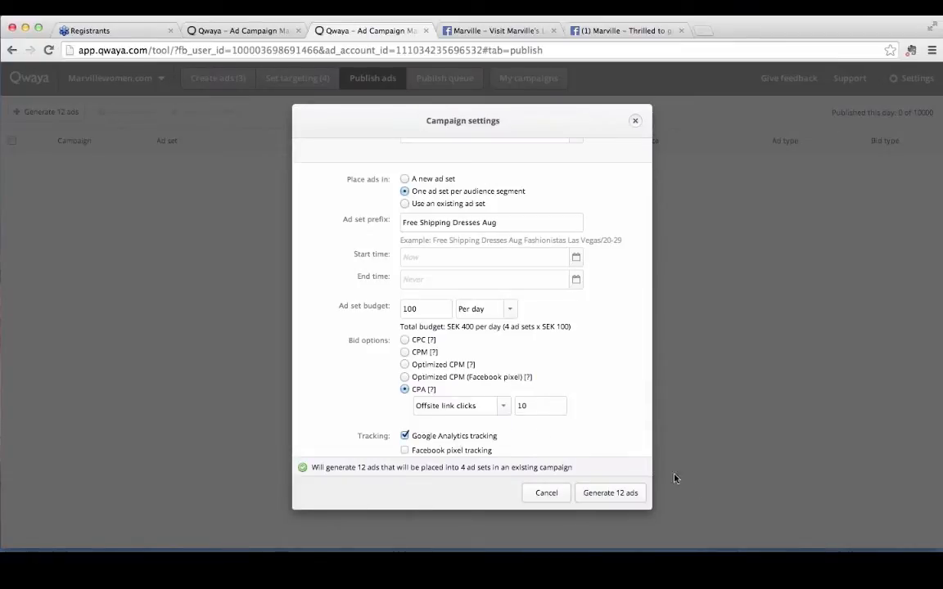
# Step: Generate the 12 ads and review their ad sets, previews, audiences, bid types and max bids
pyautogui.click(613, 496)
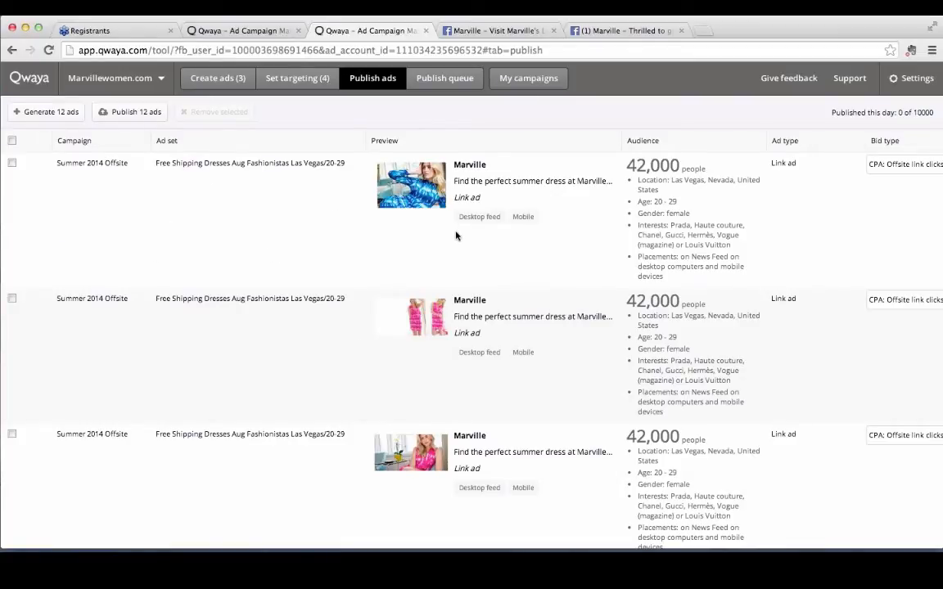
pyautogui.hscroll(2, 657, 209)
pyautogui.hscroll(1, 691, 192)
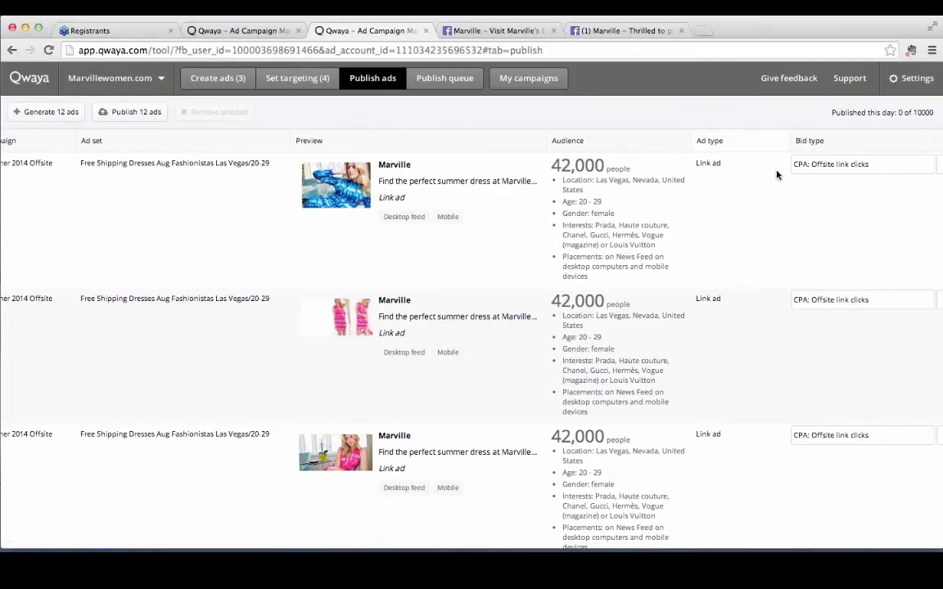
pyautogui.hscroll(5, 835, 184)
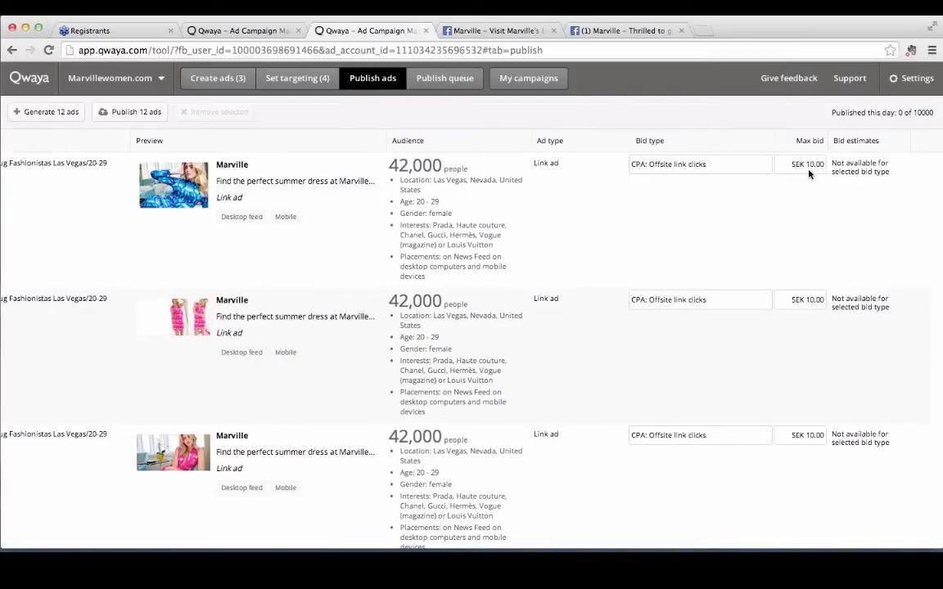
pyautogui.hscroll(-8, 828, 223)
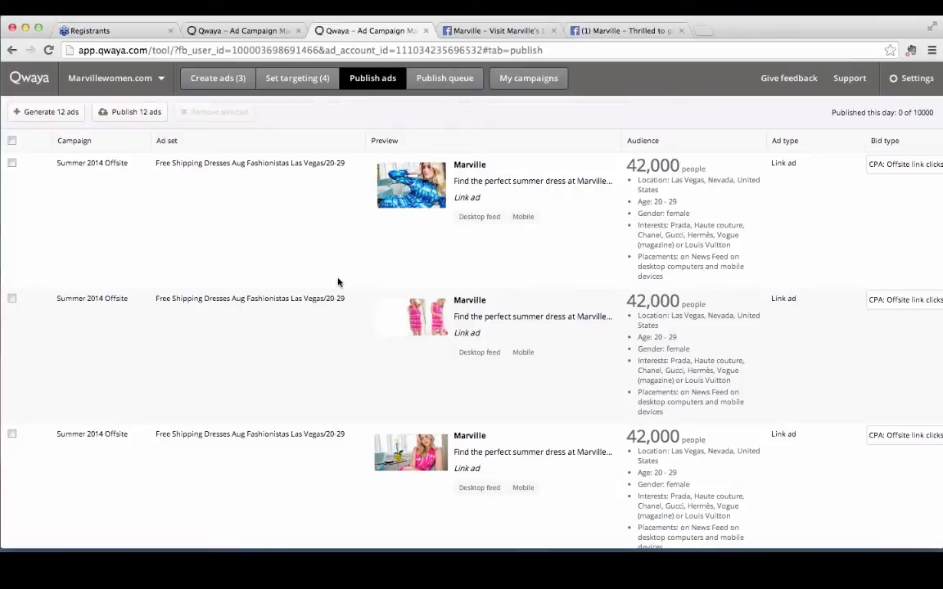
# Step: Mark the three Las Vegas/20-29 ads that share an ad set and look through the generated ads
pyautogui.click(12, 162)
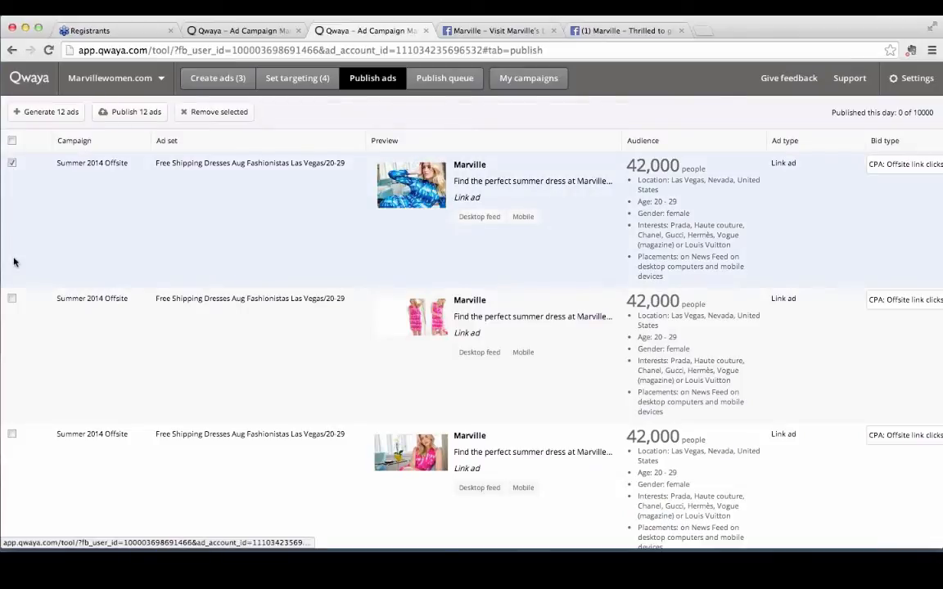
pyautogui.click(11, 299)
pyautogui.click(12, 434)
pyautogui.scroll(-1, 82, 327)
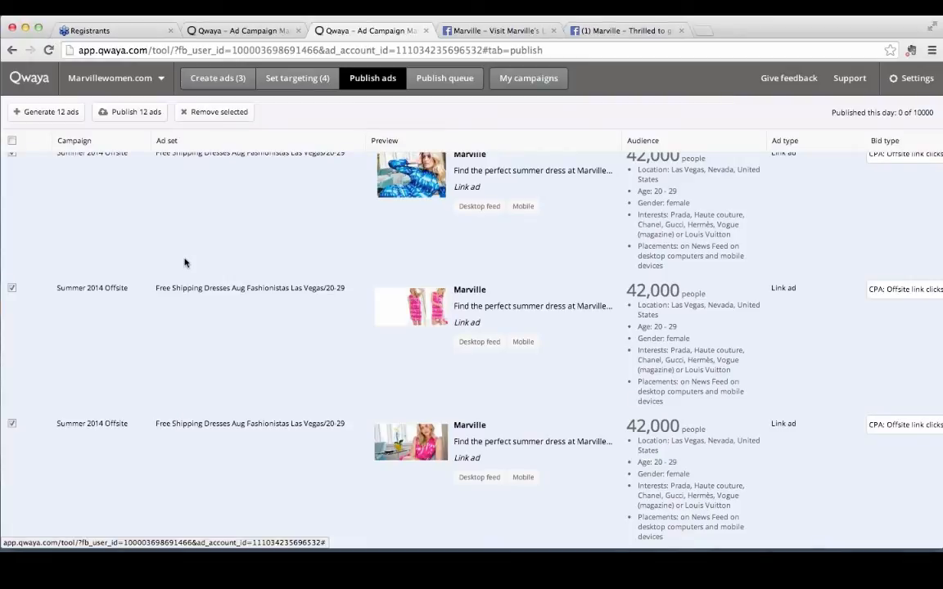
pyautogui.scroll(1, 185, 262)
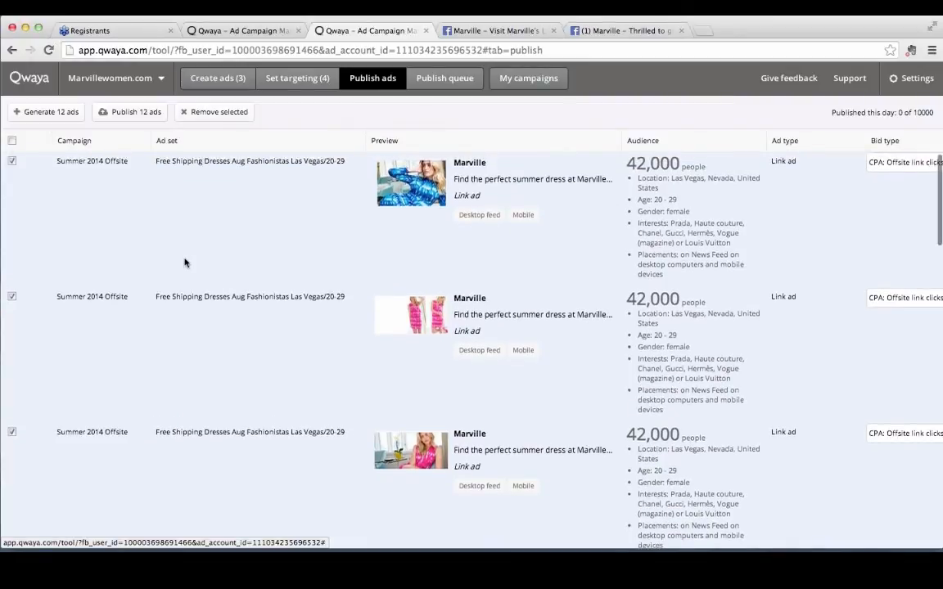
pyautogui.scroll(-5, 185, 263)
pyautogui.scroll(5, 185, 262)
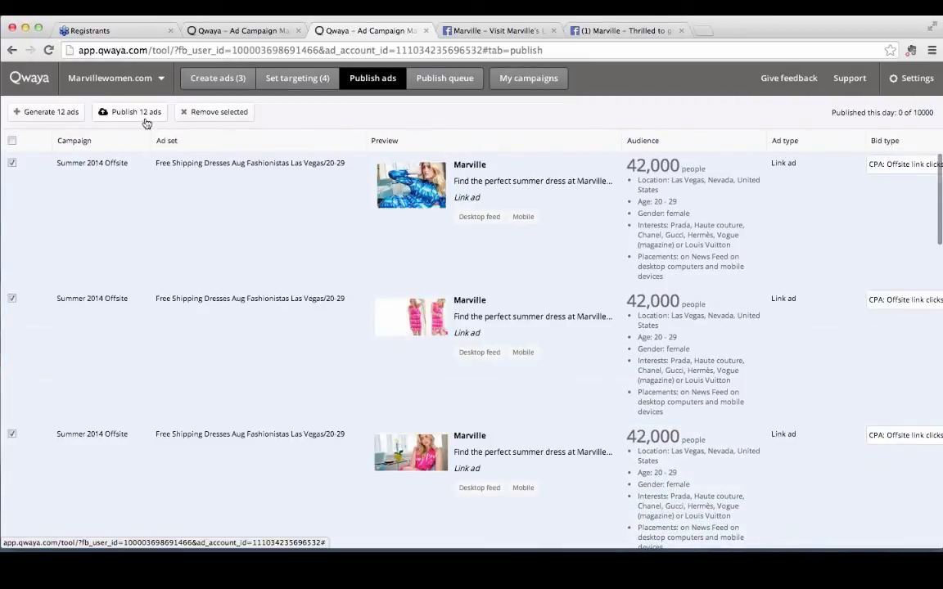
# Step: Publish the 12 generated ads to Facebook and check the refreshed publish queue
pyautogui.click(144, 116)
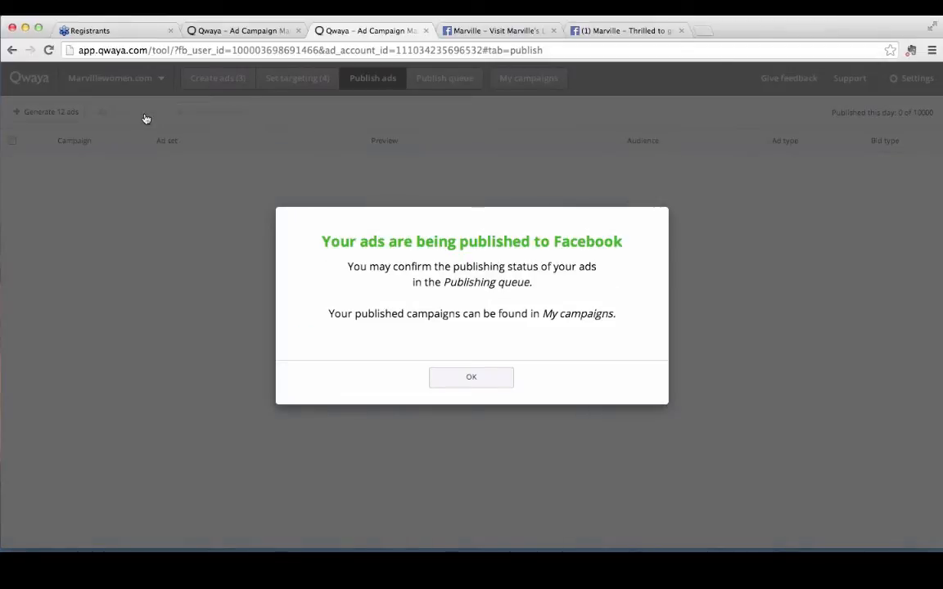
pyautogui.click(473, 379)
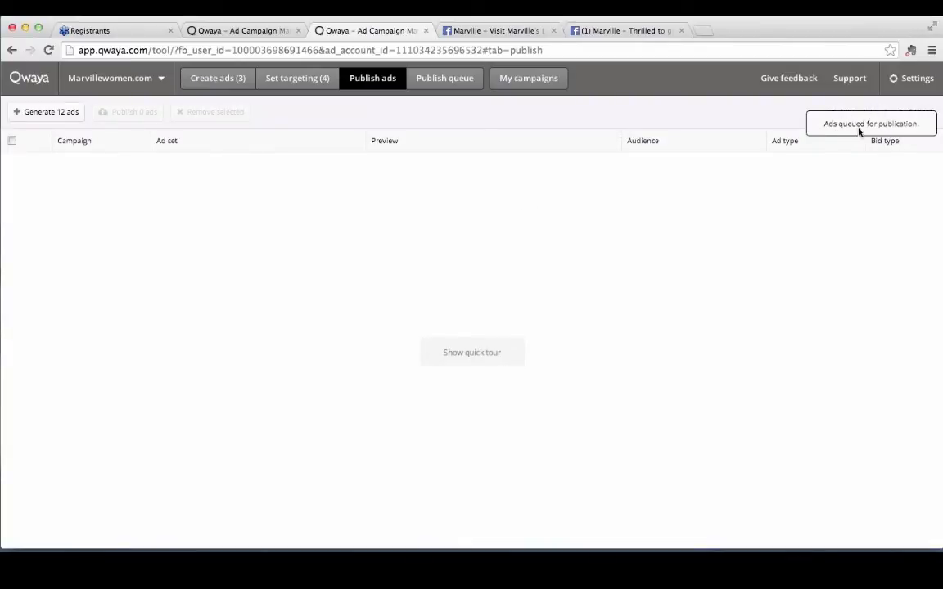
pyautogui.click(441, 80)
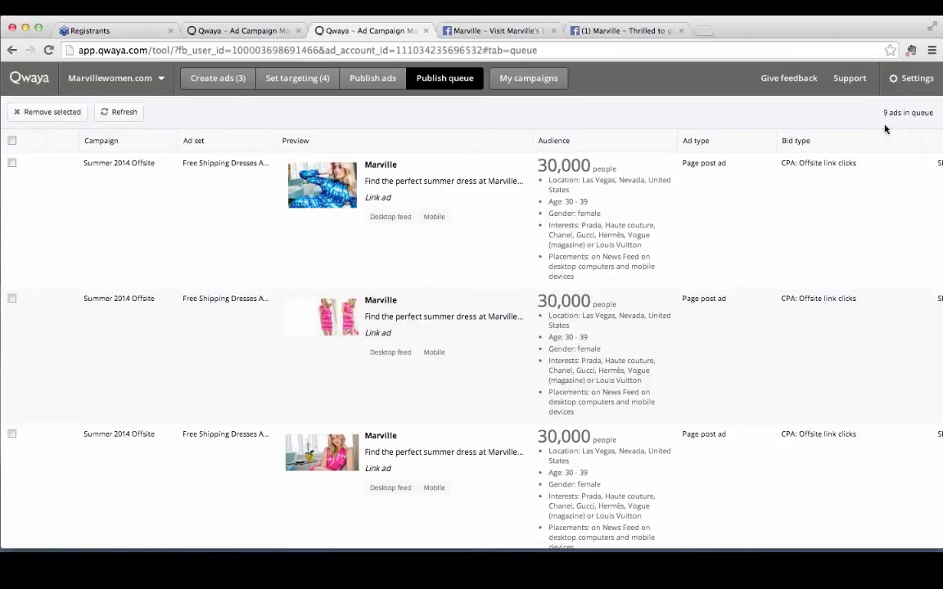
pyautogui.click(127, 111)
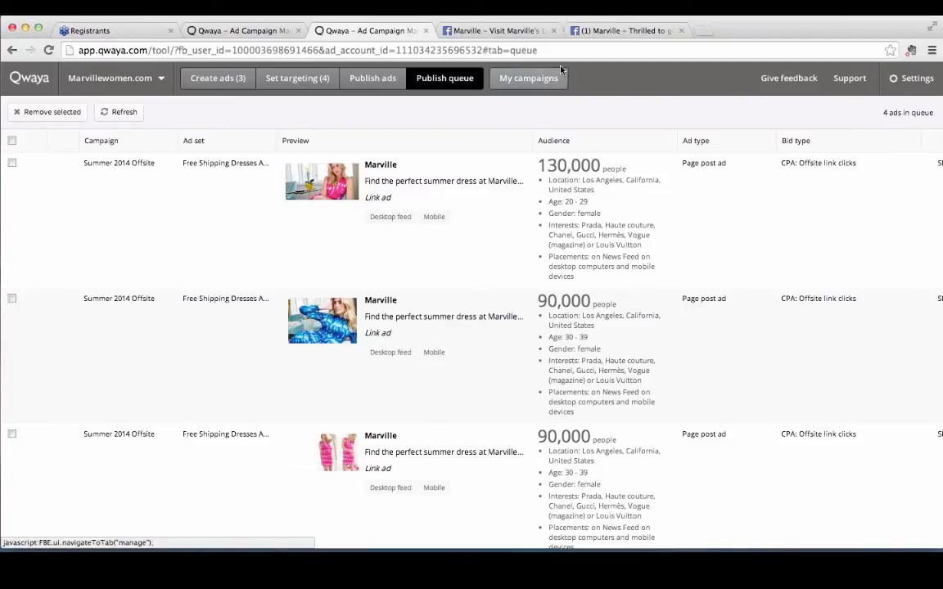
# Step: Open the campaign overview, look through the campaign folders and enlarge the ad set list by collapsing the graph area
pyautogui.click(525, 81)
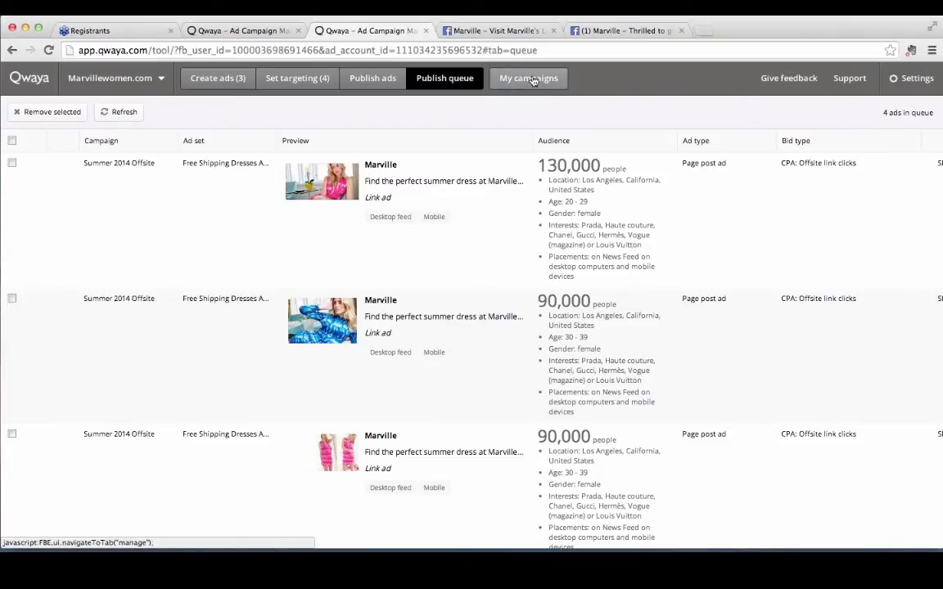
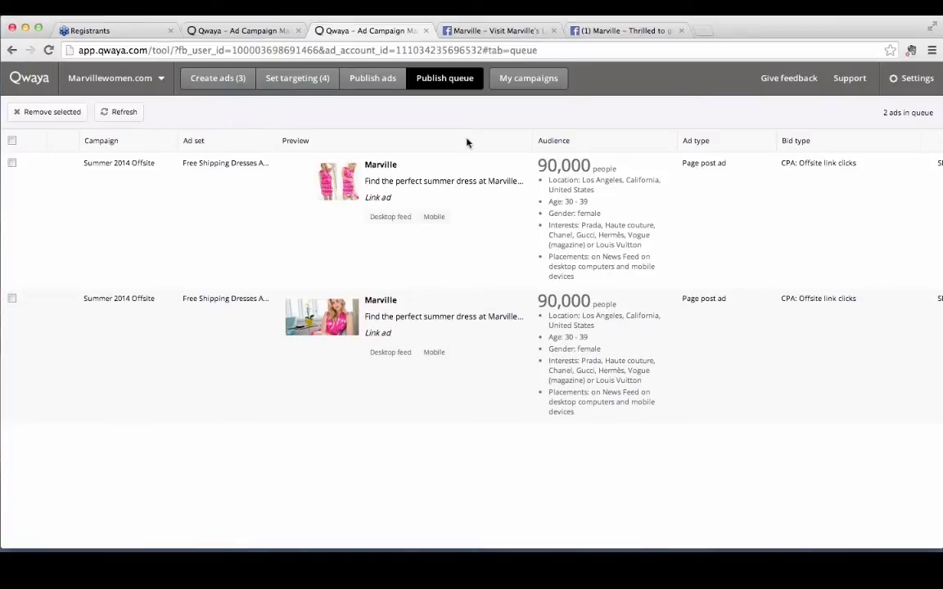
pyautogui.click(522, 84)
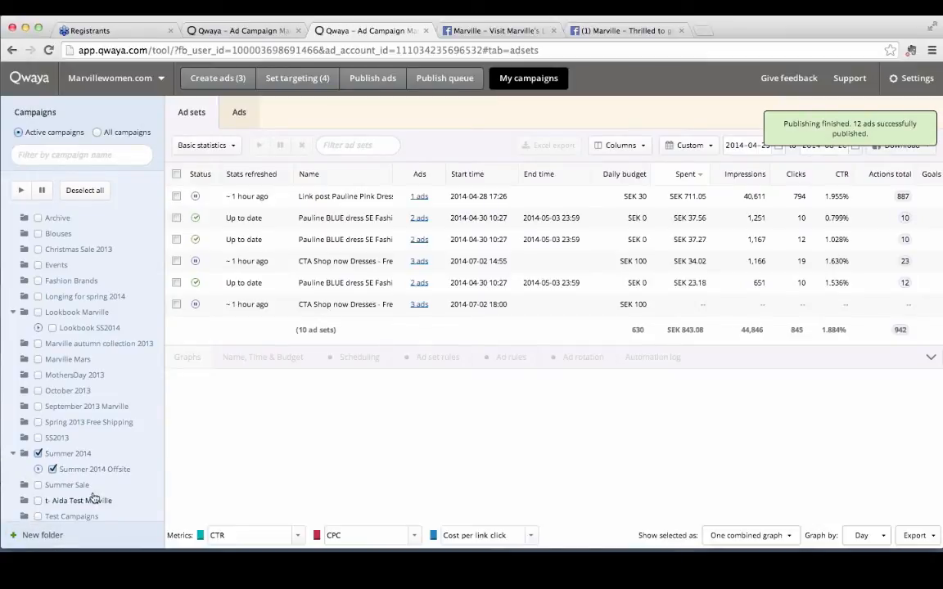
pyautogui.scroll(-2, 107, 450)
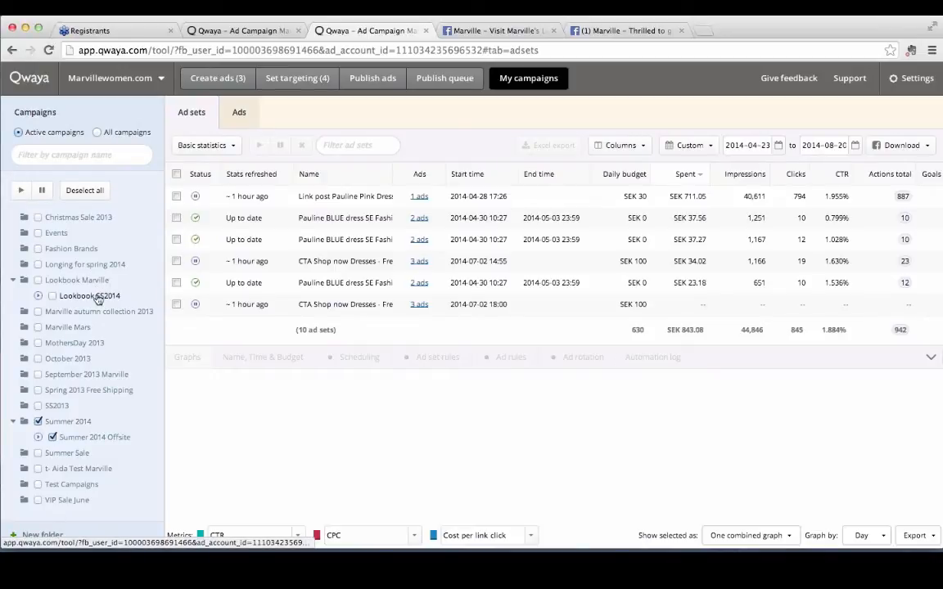
pyautogui.moveTo(105, 296); pyautogui.dragTo(94, 321)
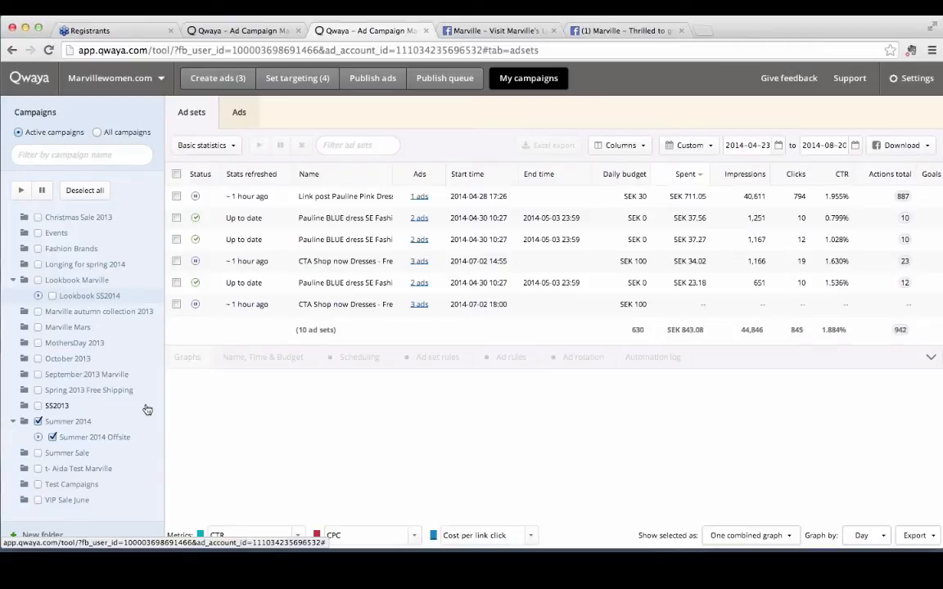
pyautogui.click(931, 357)
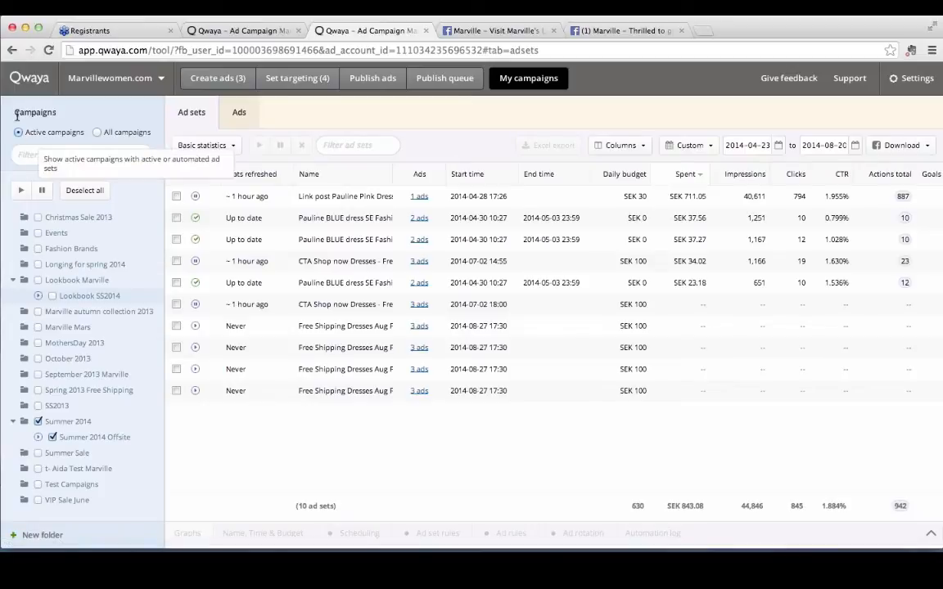
# Step: List all campaigns and add the Summer Sale 2014 and Summer 2014 FB Page campaigns to the displayed ad sets
pyautogui.click(99, 133)
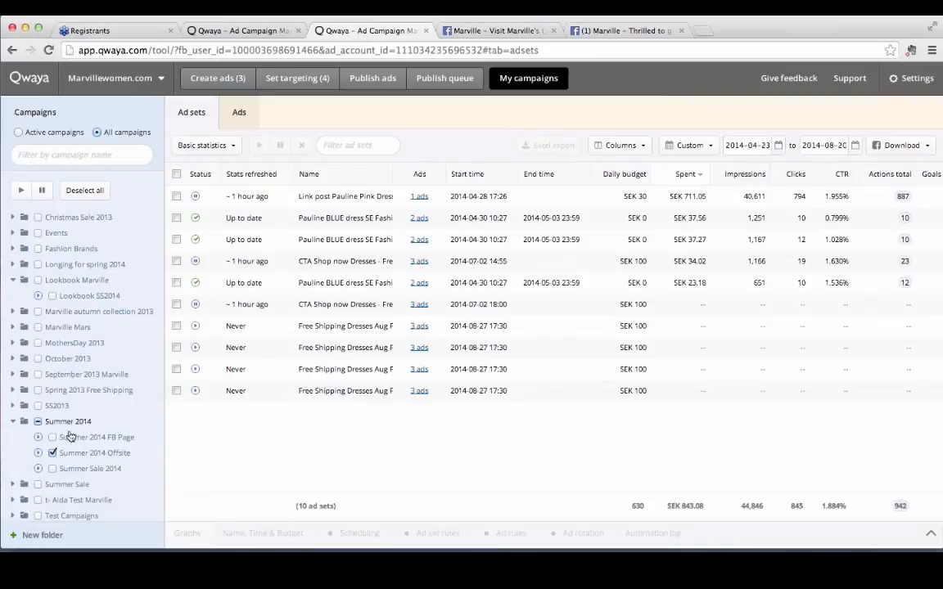
pyautogui.scroll(-1, 80, 434)
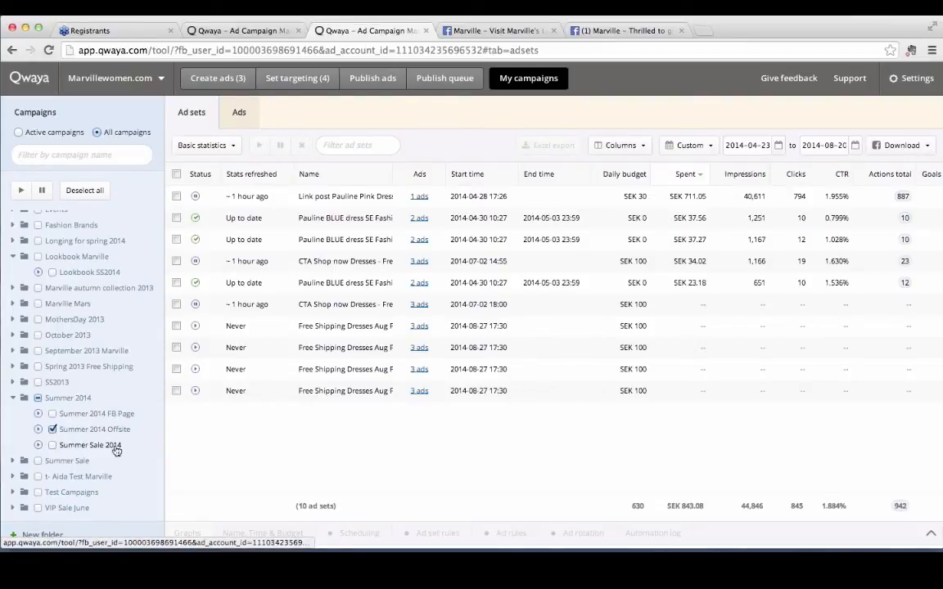
pyautogui.click(116, 450)
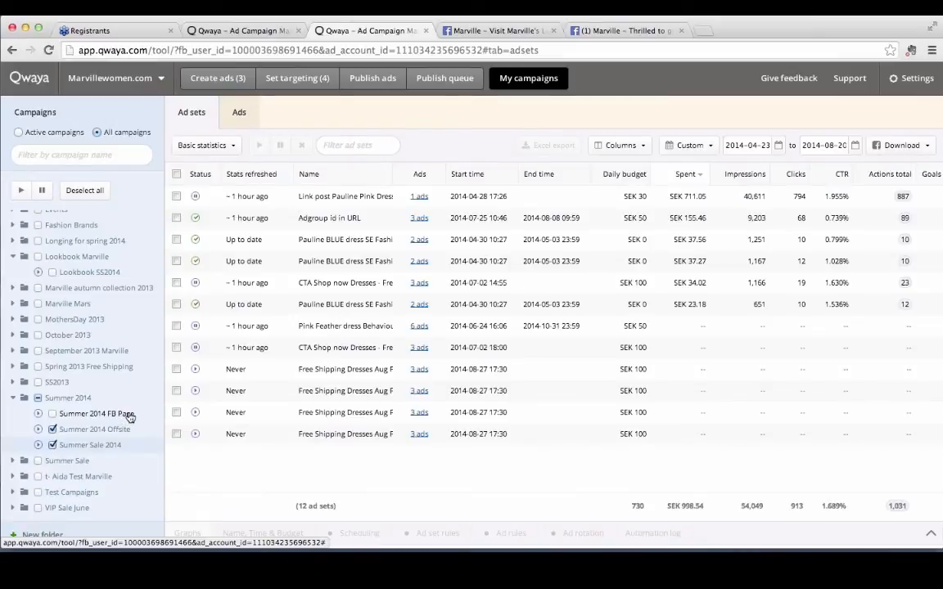
pyautogui.click(129, 417)
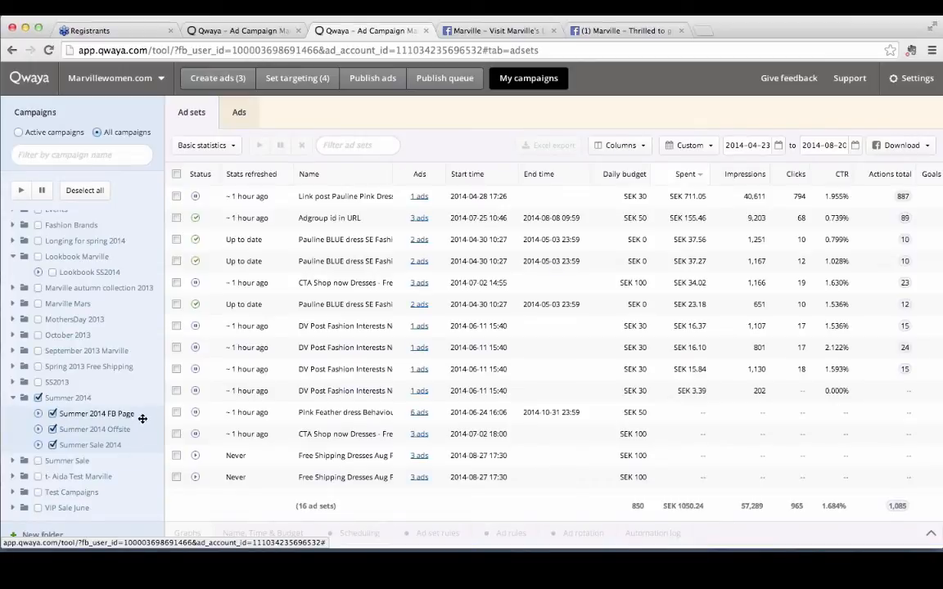
pyautogui.moveTo(131, 419); pyautogui.dragTo(62, 434)
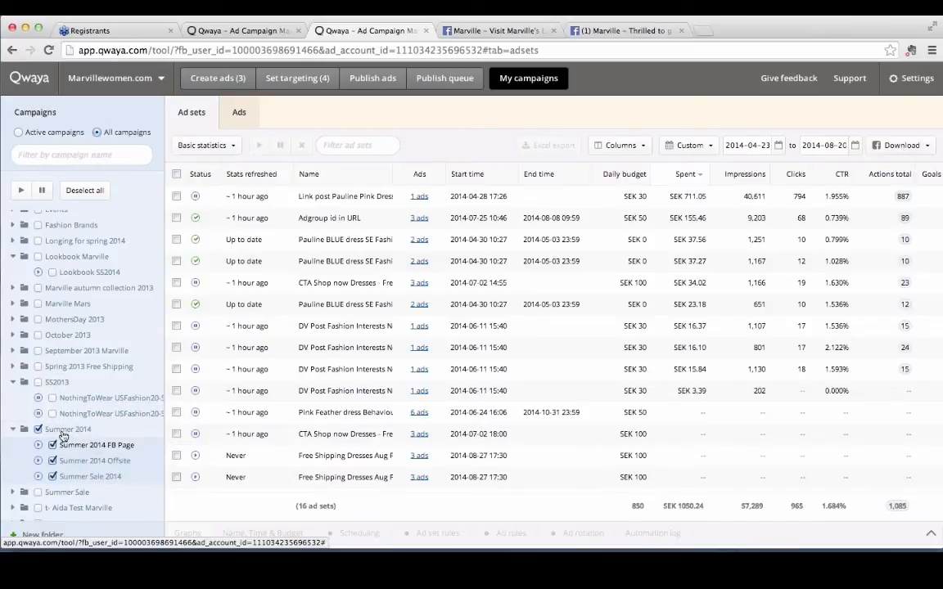
pyautogui.scroll(2, 55, 302)
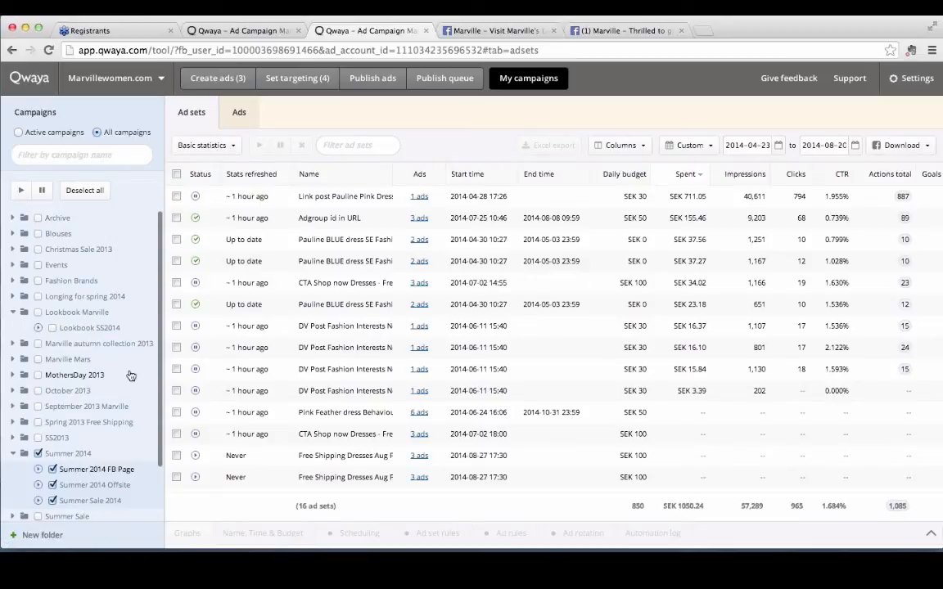
# Step: Limit the list to the Summer 2014 Offsite campaign's ad sets and widen the Name column to show full names
pyautogui.click(38, 452)
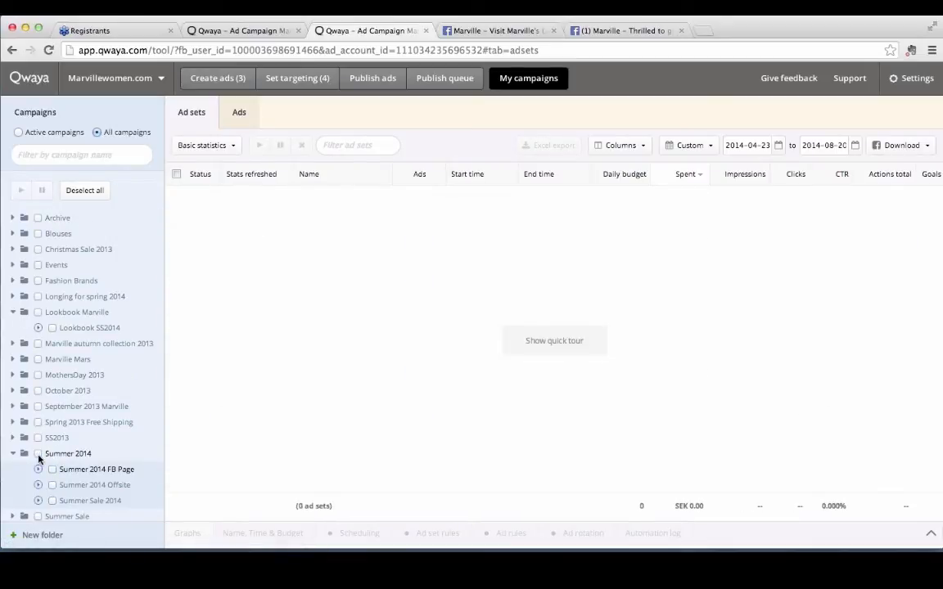
pyautogui.click(99, 486)
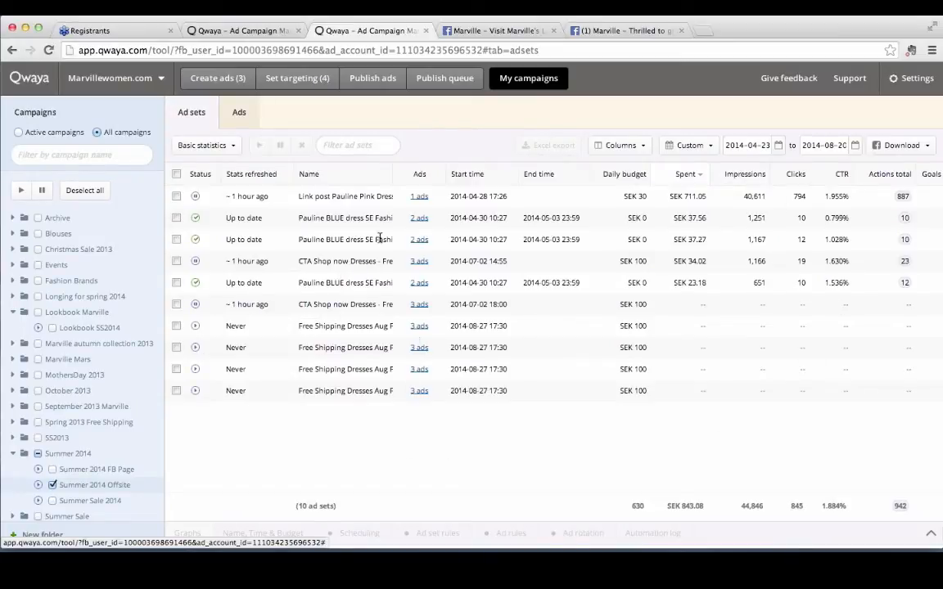
pyautogui.moveTo(494, 175); pyautogui.dragTo(496, 175)
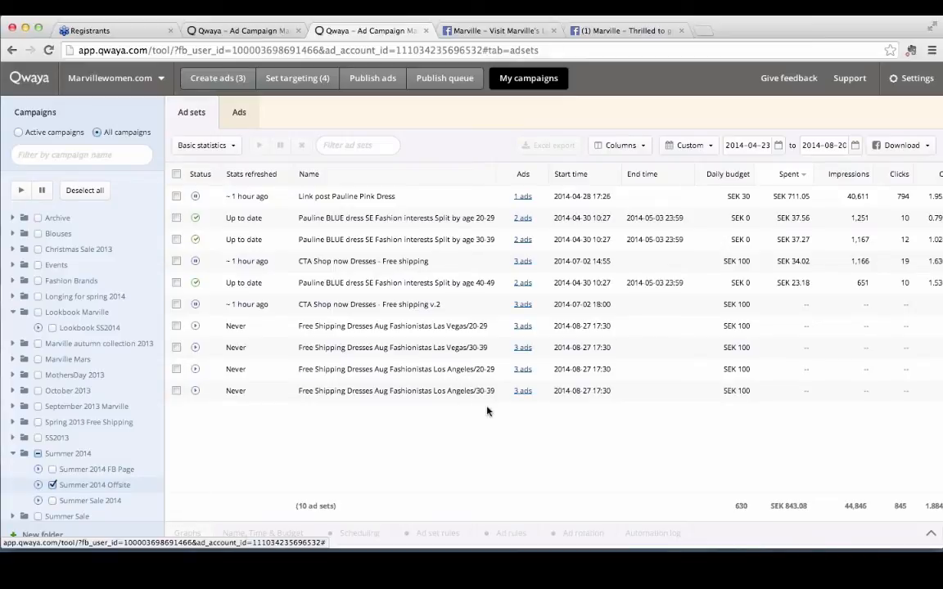
# Step: View the Goals statistics for the ad sets and switch the list to the My custom statistics view
pyautogui.click(210, 146)
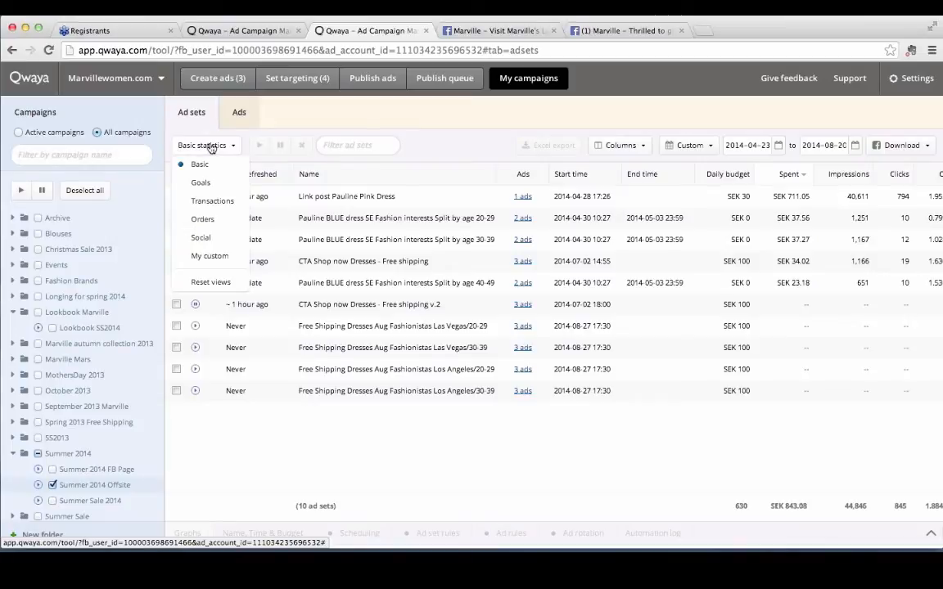
pyautogui.click(211, 188)
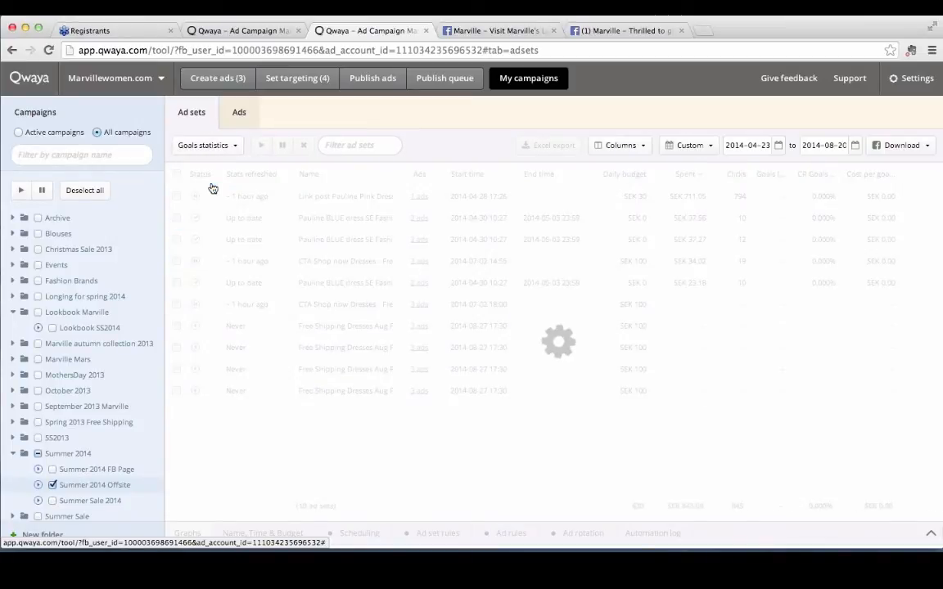
pyautogui.click(211, 145)
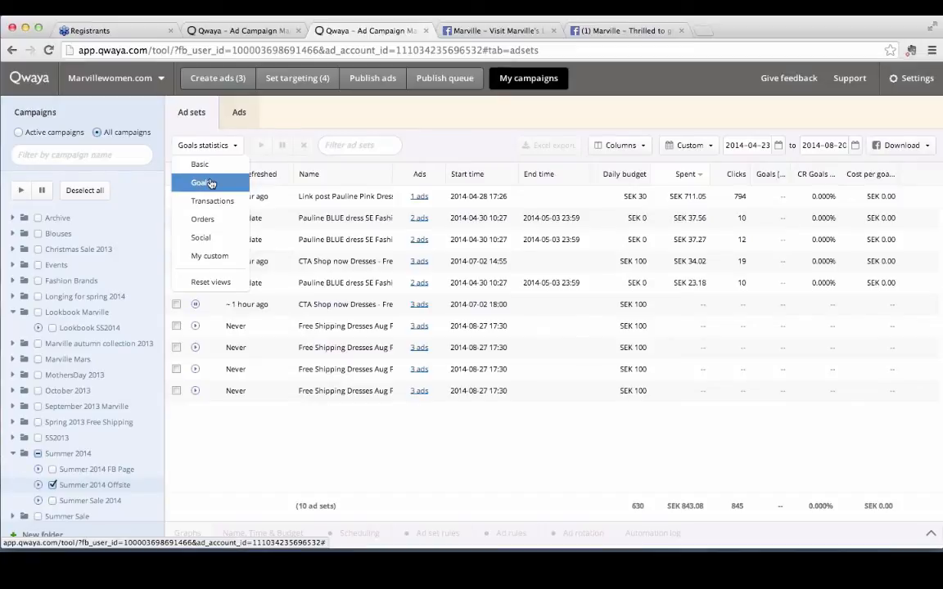
pyautogui.click(210, 256)
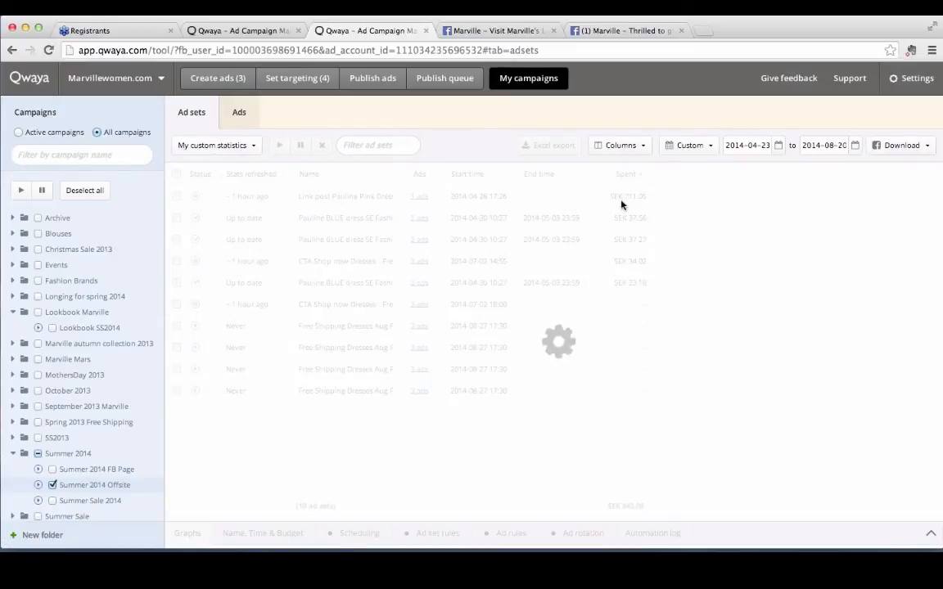
# Step: Add Cost per link click, Cost per page like, Link clicks, Mobile app installs and Page likes columns to the My custom view
pyautogui.click(630, 147)
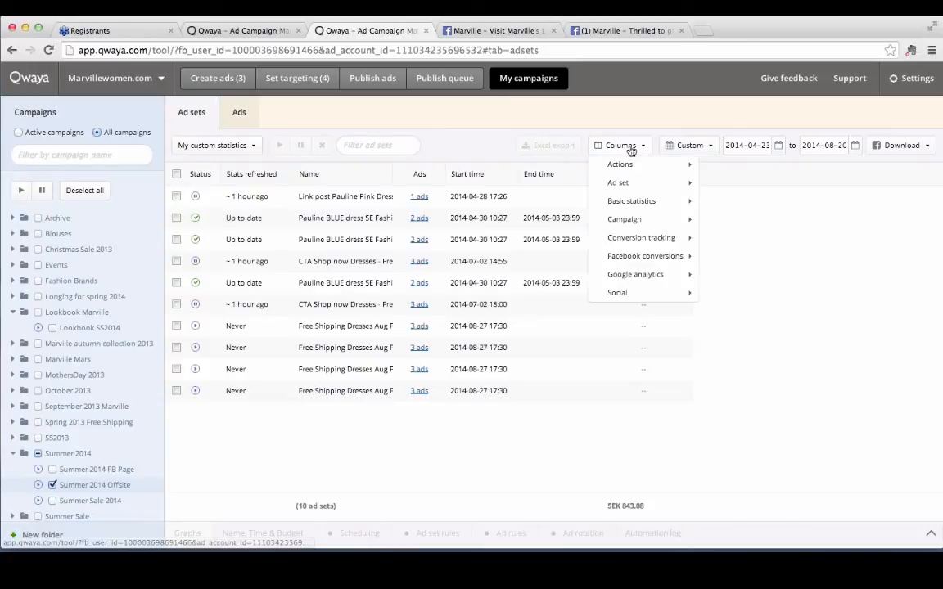
pyautogui.moveTo(631, 164)
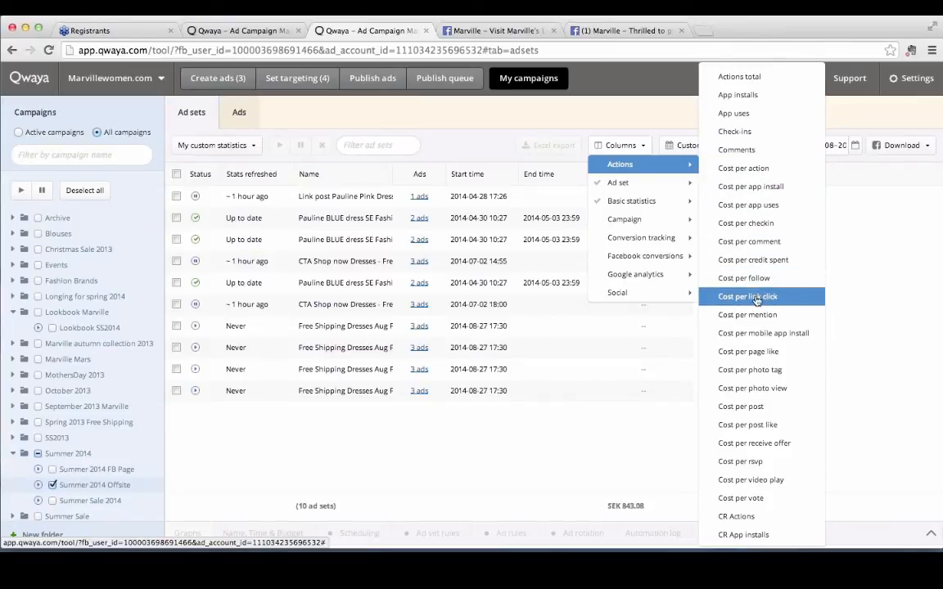
pyautogui.click(757, 298)
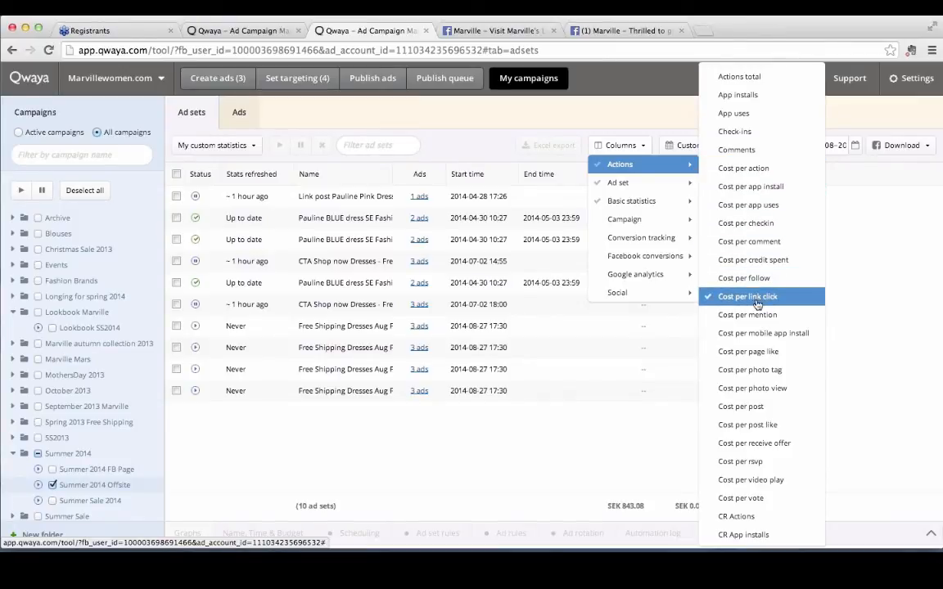
pyautogui.click(754, 352)
pyautogui.scroll(-10, 750, 421)
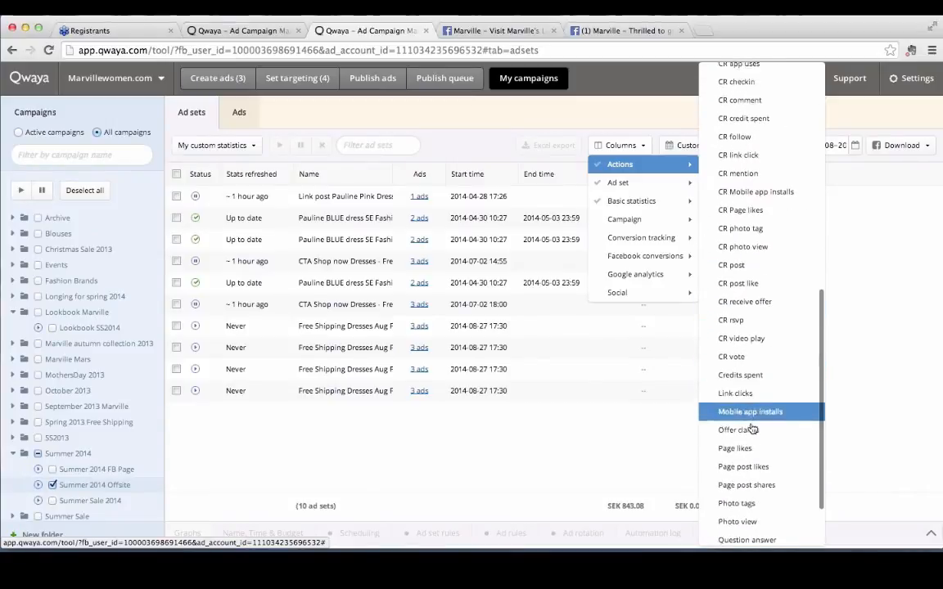
pyautogui.scroll(-1, 751, 428)
pyautogui.click(753, 339)
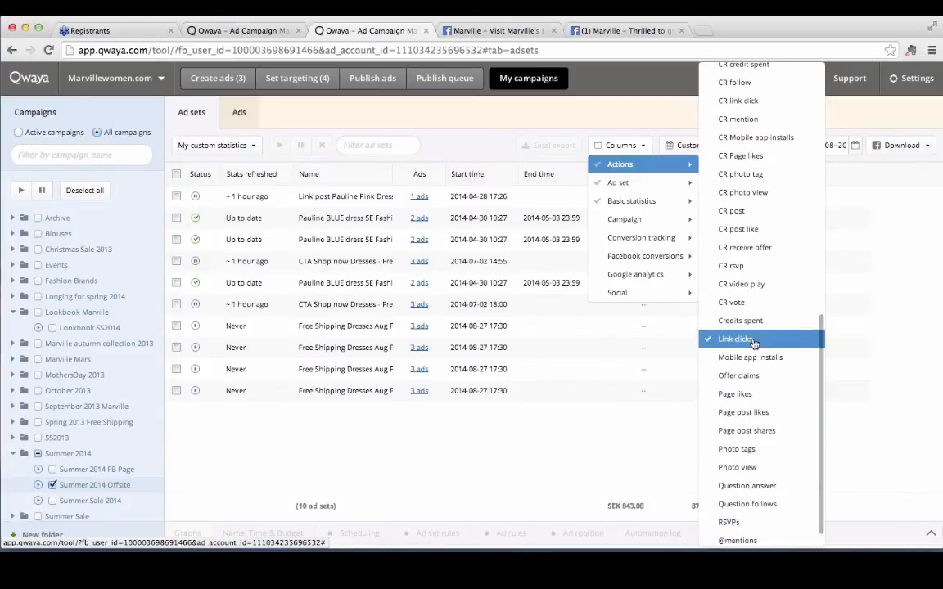
pyautogui.click(757, 357)
pyautogui.click(770, 394)
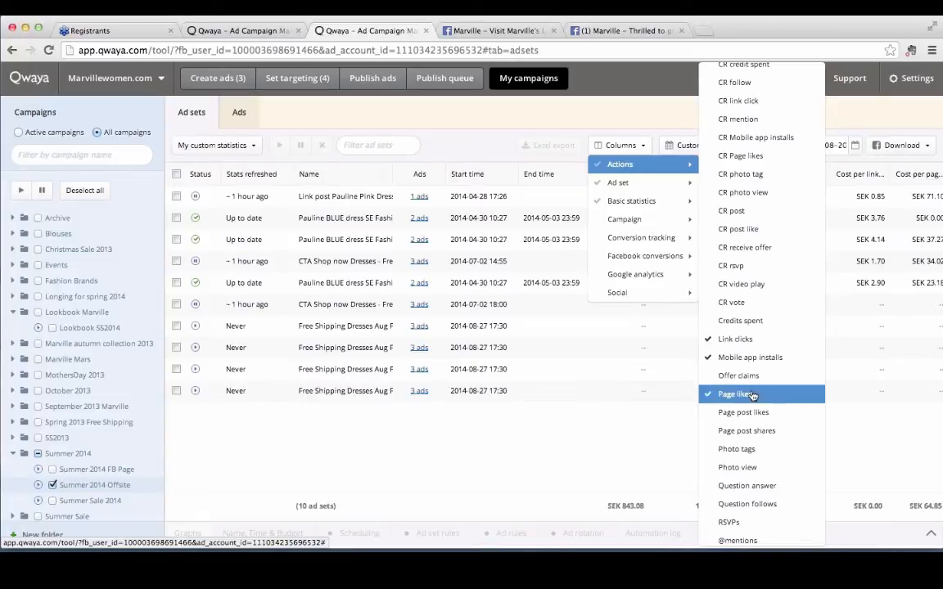
pyautogui.click(657, 448)
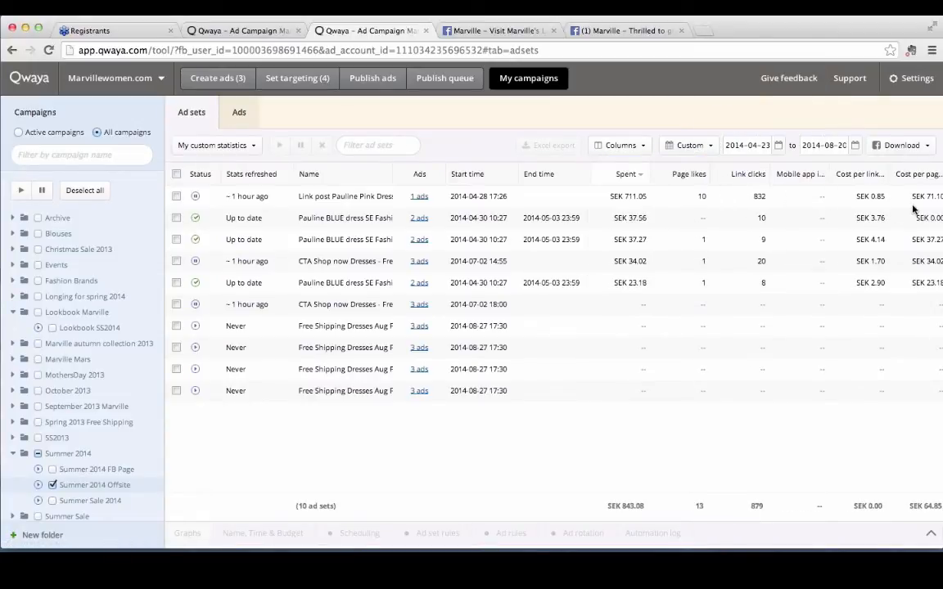
# Step: Check the available statistics views and return the ad set list to Basic statistics
pyautogui.click(218, 144)
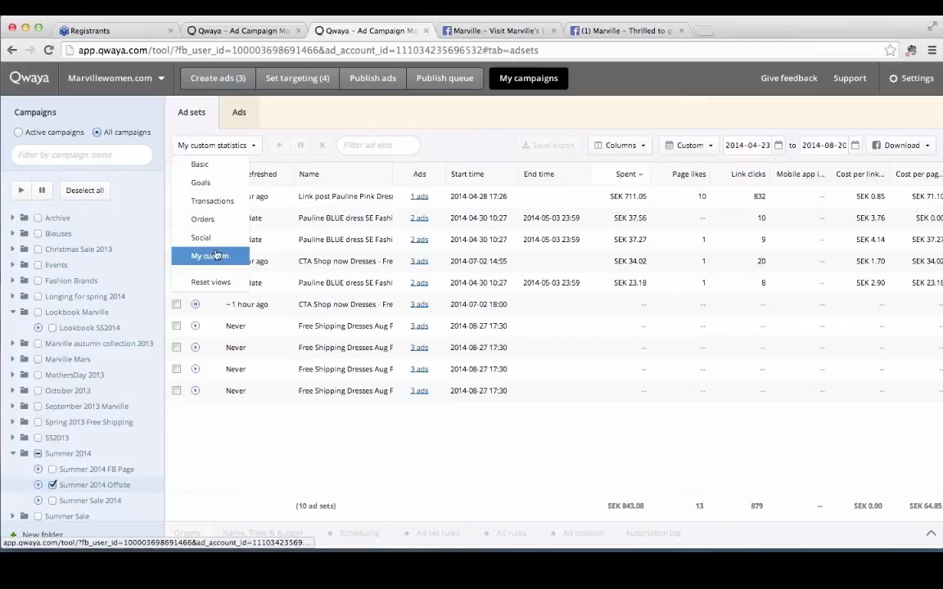
pyautogui.click(246, 144)
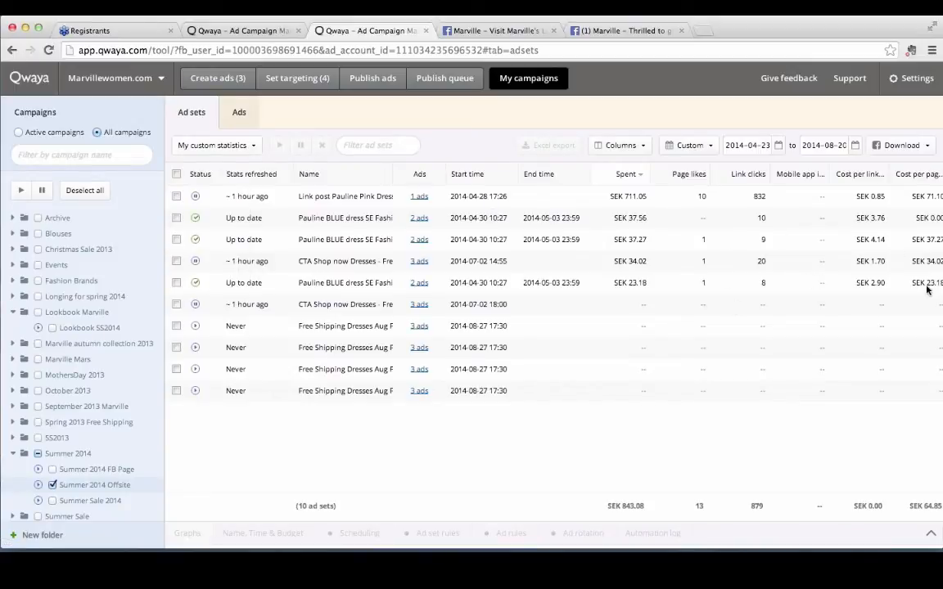
pyautogui.click(222, 145)
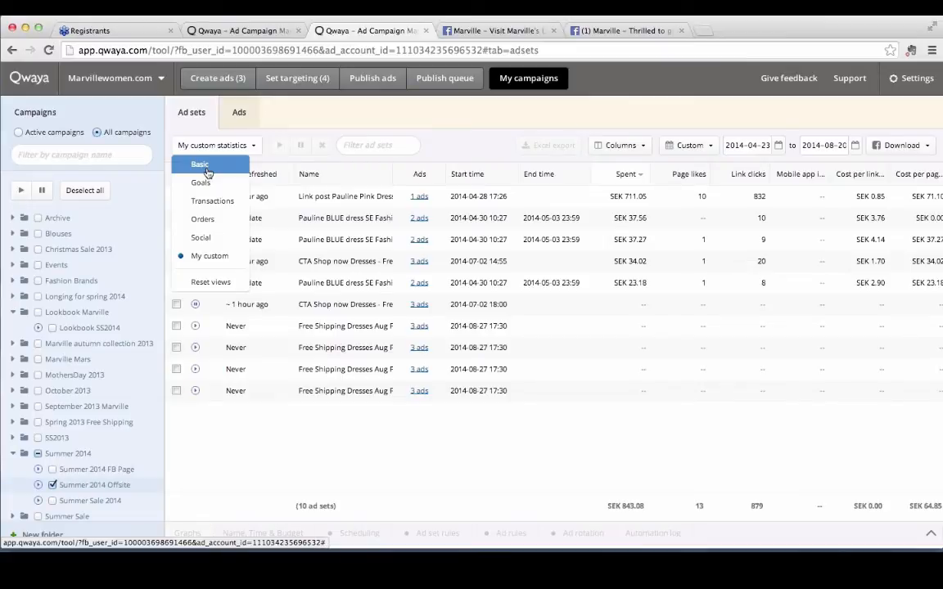
pyautogui.click(208, 169)
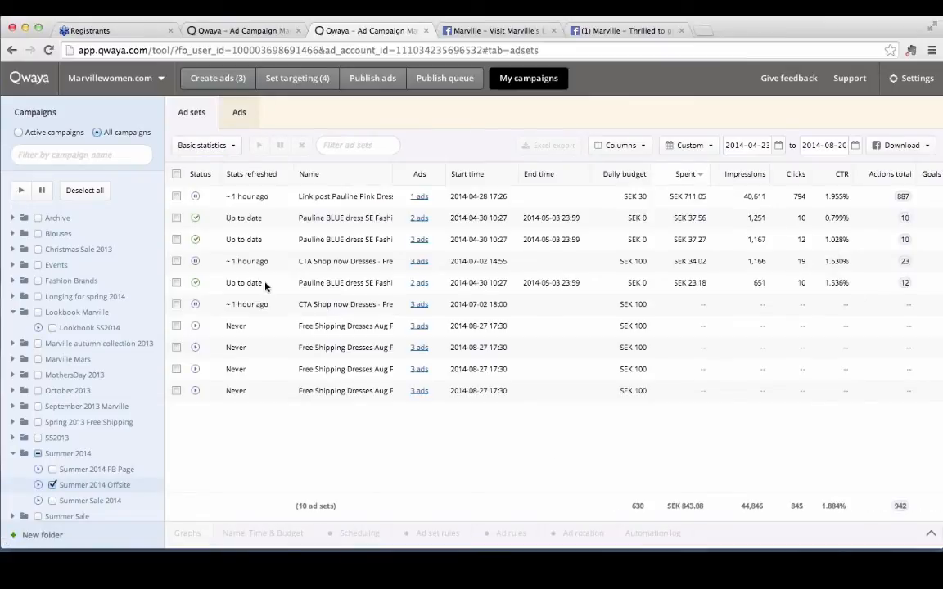
# Step: Graph the Link post Pauline Pink Dress ad set's performance and set the date range's end to 2014-07-01
pyautogui.click(177, 196)
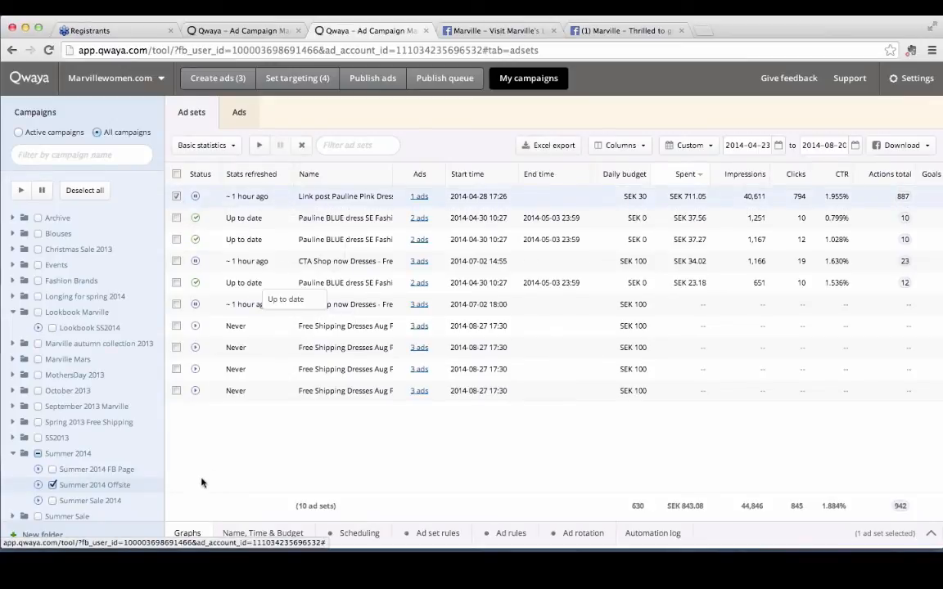
pyautogui.click(187, 534)
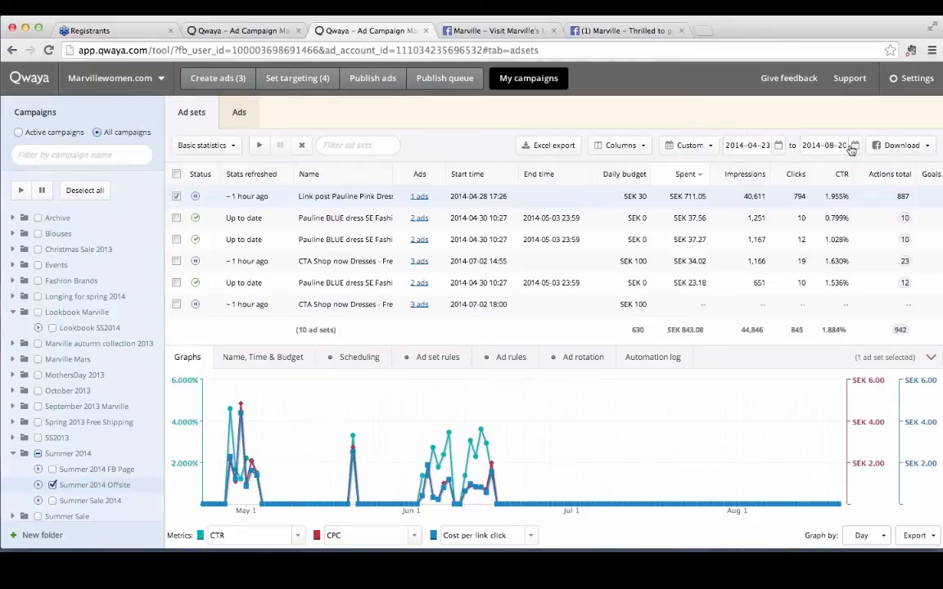
pyautogui.click(855, 146)
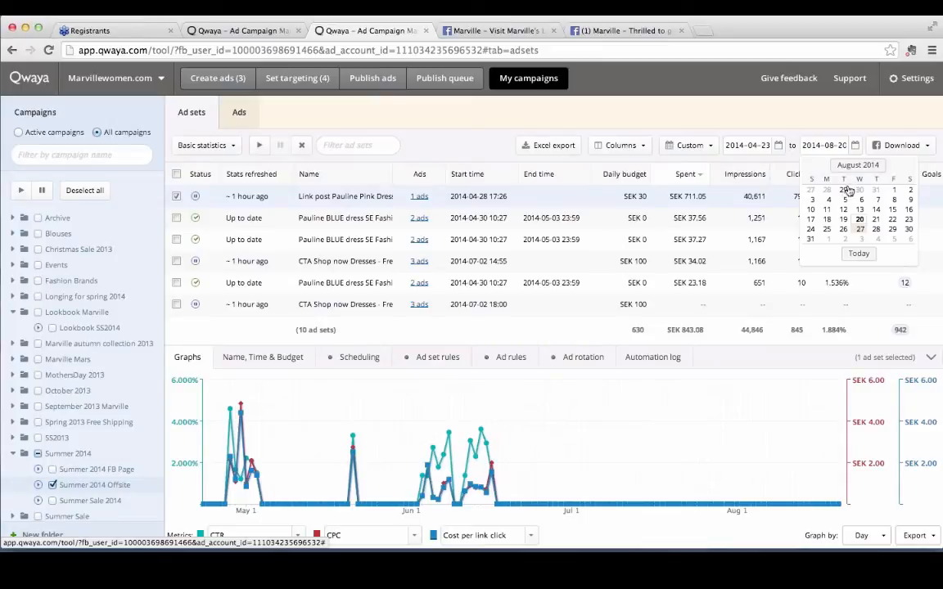
pyautogui.click(851, 166)
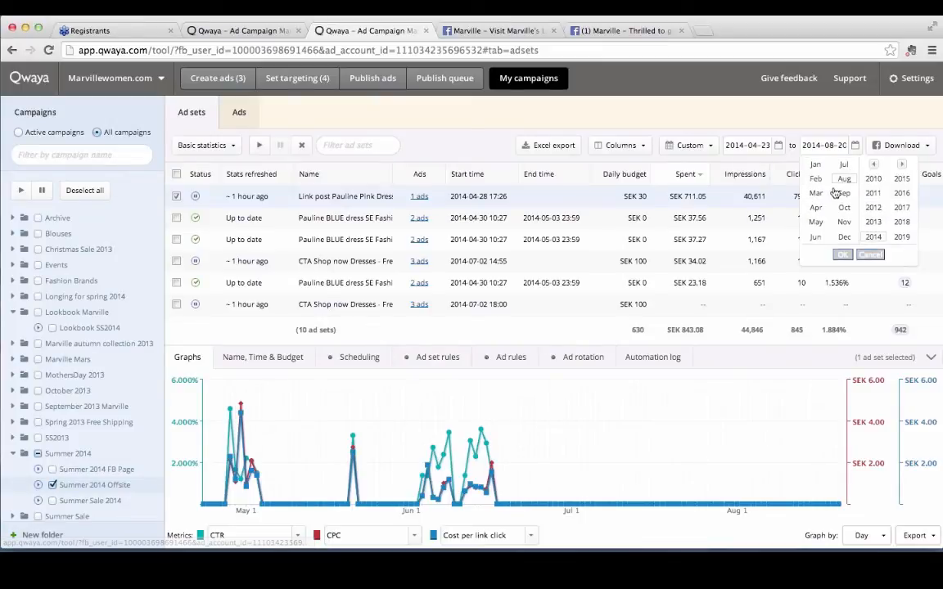
pyautogui.click(842, 254)
pyautogui.click(845, 191)
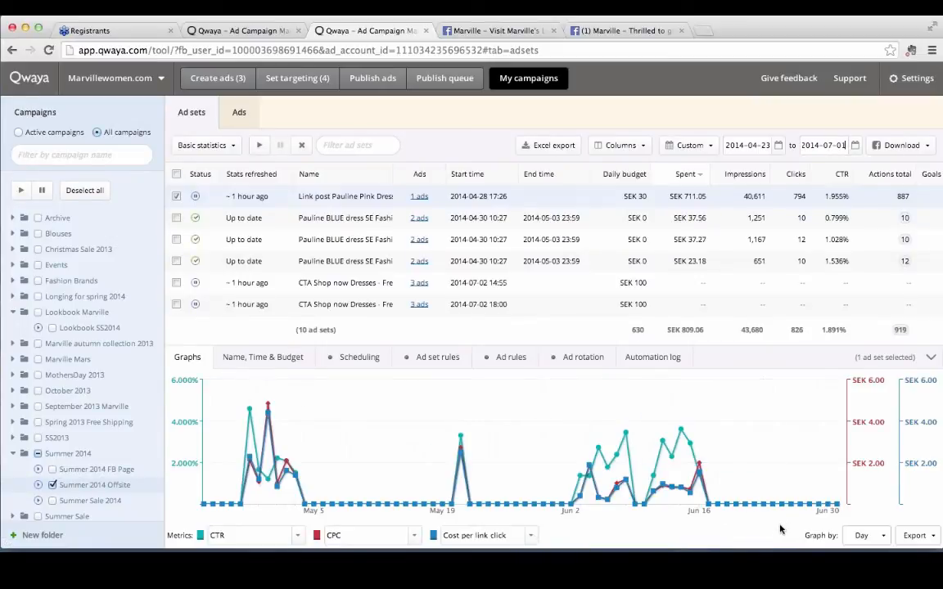
# Step: Look through the graph's metric choices and its export options for data, png and pdf
pyautogui.click(415, 536)
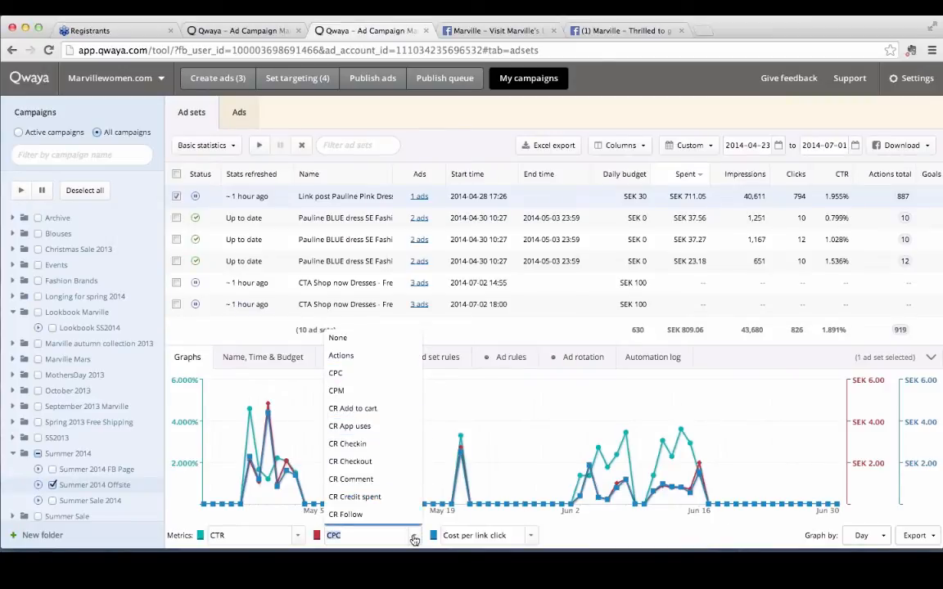
pyautogui.click(415, 539)
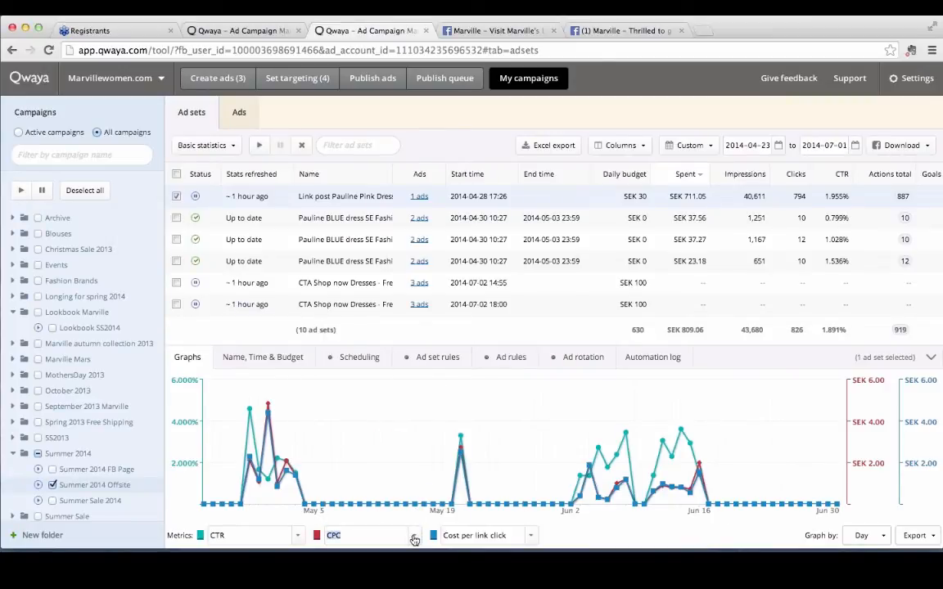
pyautogui.click(918, 536)
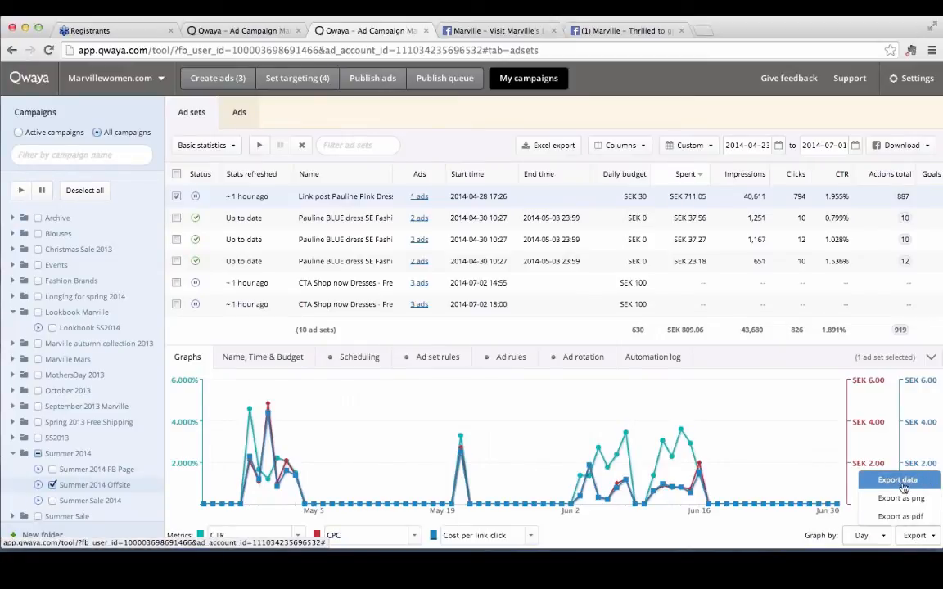
pyautogui.click(931, 537)
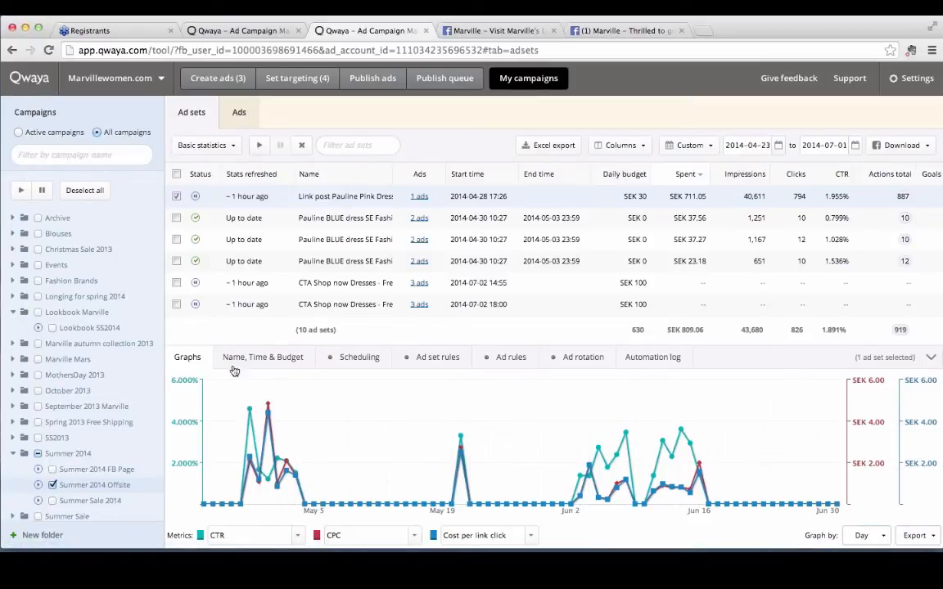
# Step: Check the name, time and budget settings for the Link post Pauline Pink Dress ad set alone and together with a second ad set
pyautogui.click(262, 362)
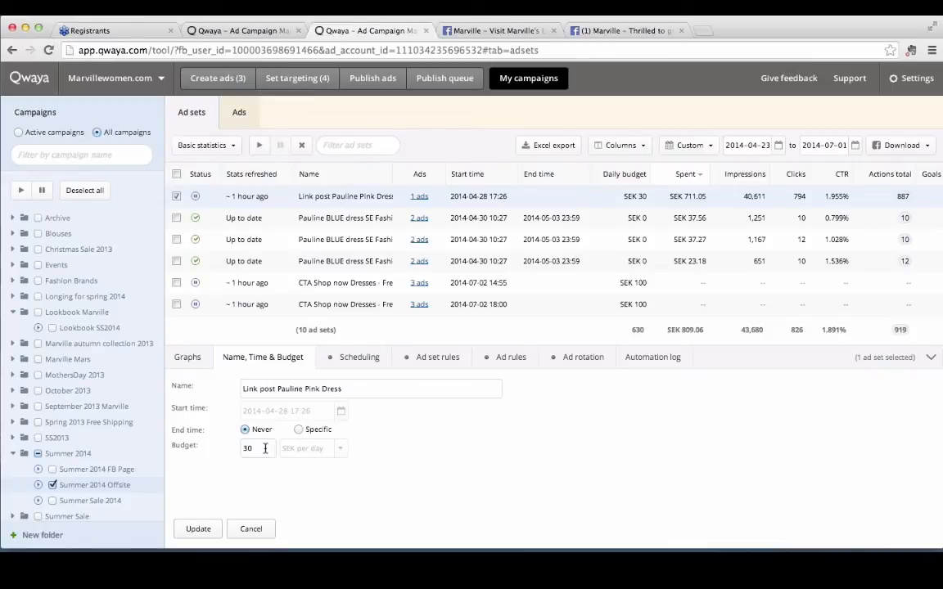
pyautogui.click(176, 219)
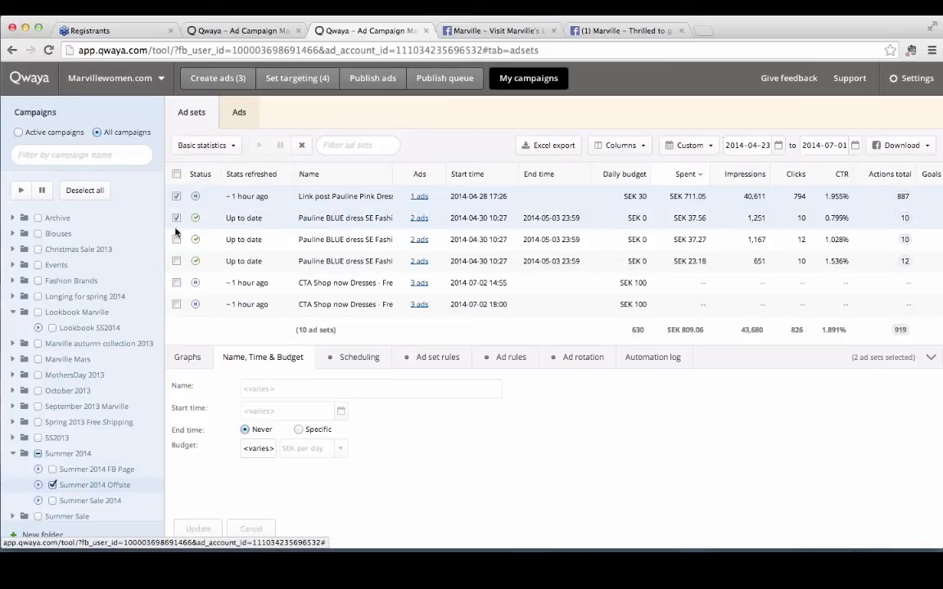
pyautogui.click(176, 219)
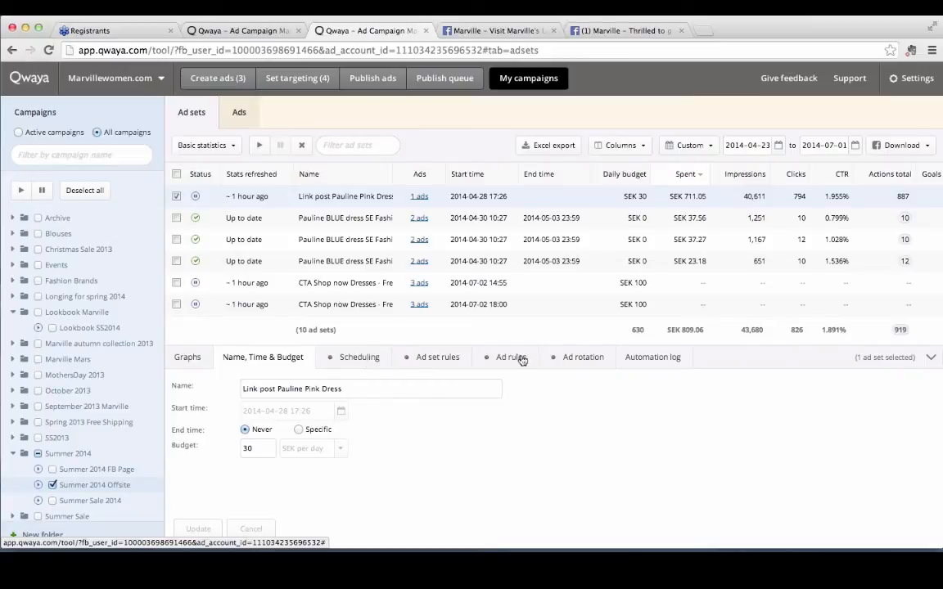
pyautogui.click(346, 358)
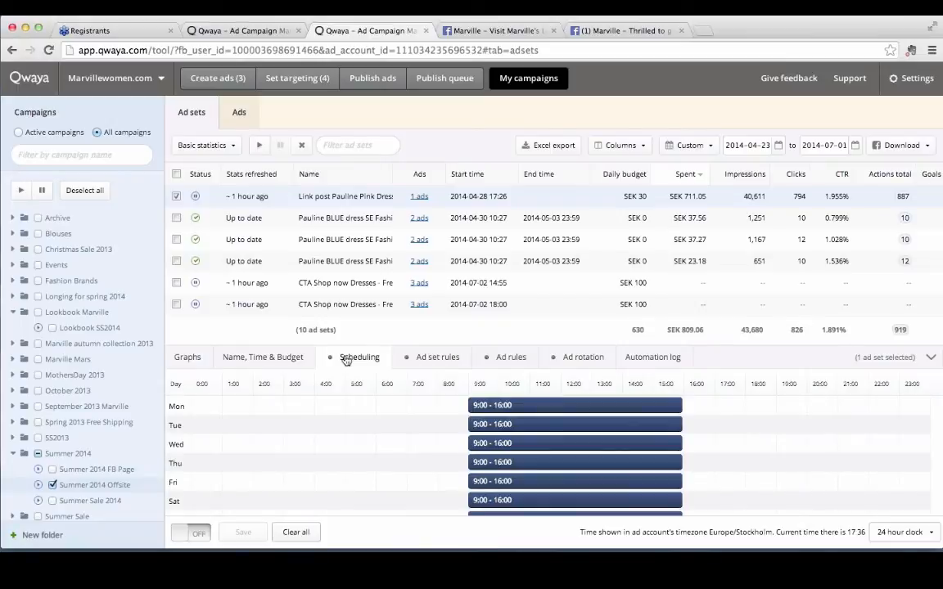
pyautogui.click(296, 532)
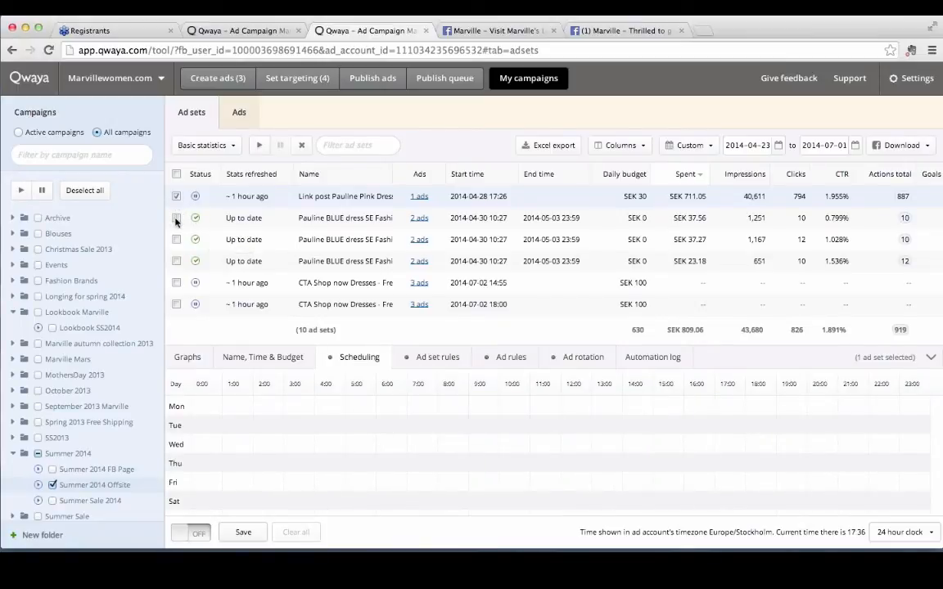
pyautogui.click(175, 283)
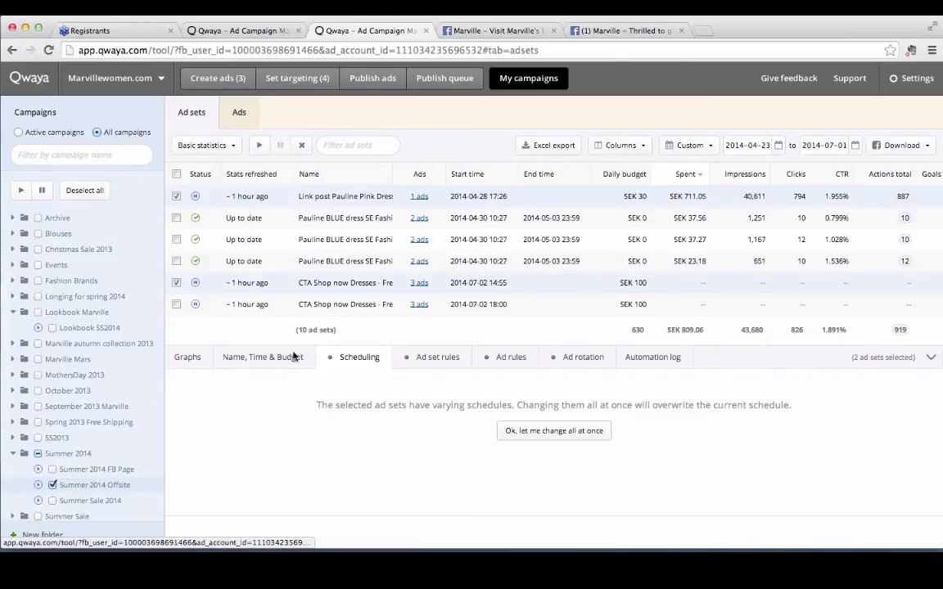
pyautogui.click(559, 431)
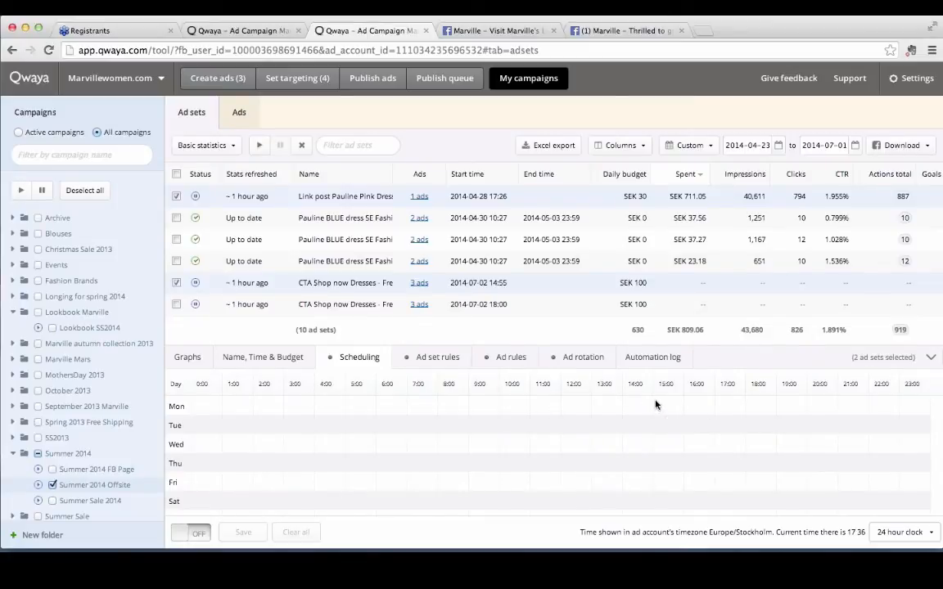
# Step: Schedule both ad sets on Monday from 15:00 to 0:00 and copy that period to all working days
pyautogui.moveTo(656, 404); pyautogui.dragTo(940, 398)
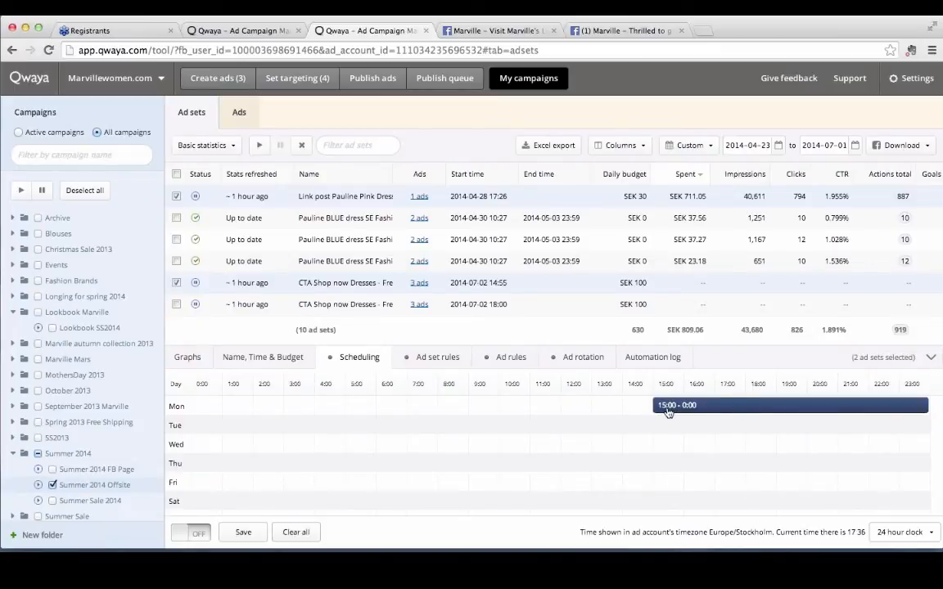
pyautogui.rightClick(716, 411)
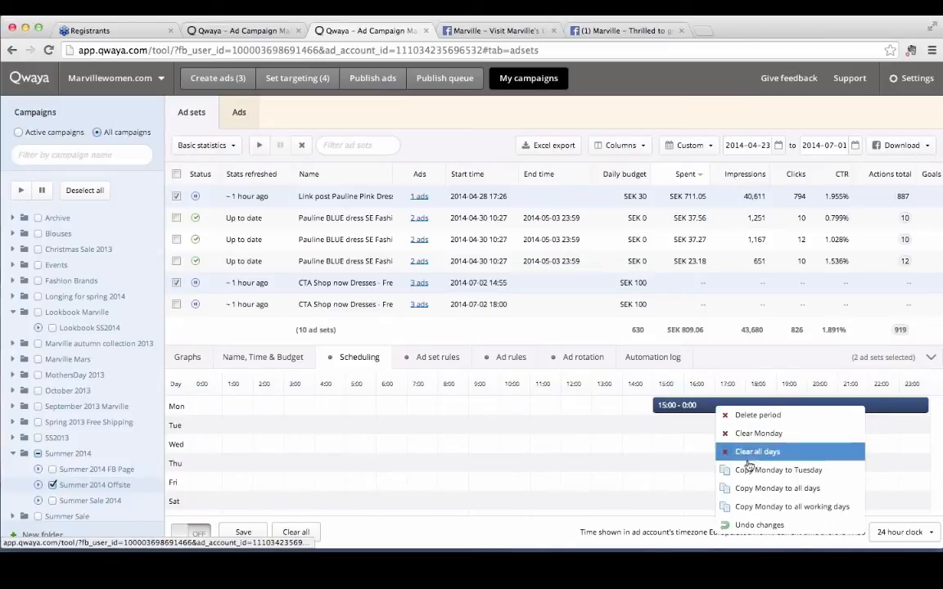
pyautogui.click(749, 507)
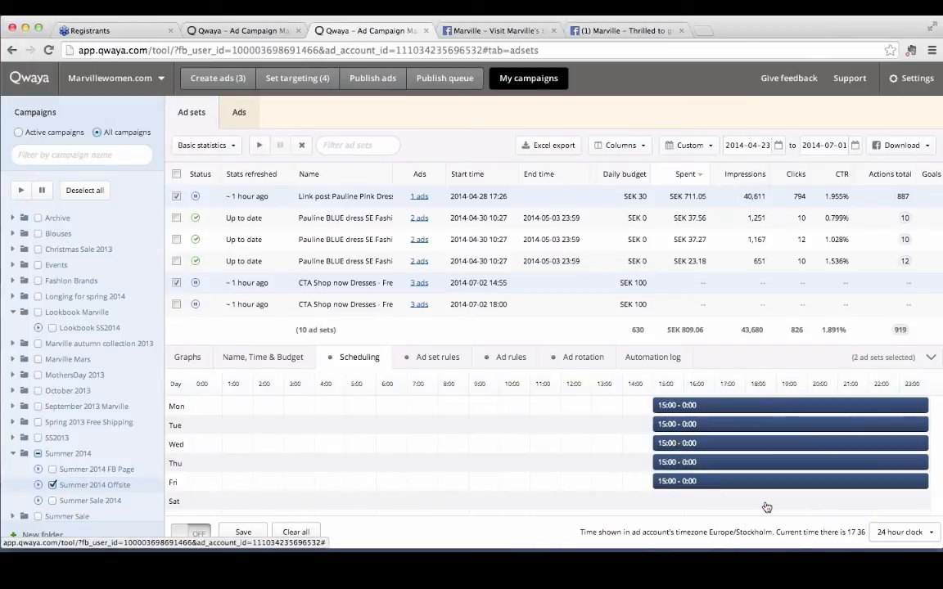
# Step: Add a Saturday period from 9:00 to 0:00 to the schedule and copy it to Sunday
pyautogui.scroll(-1, 589, 489)
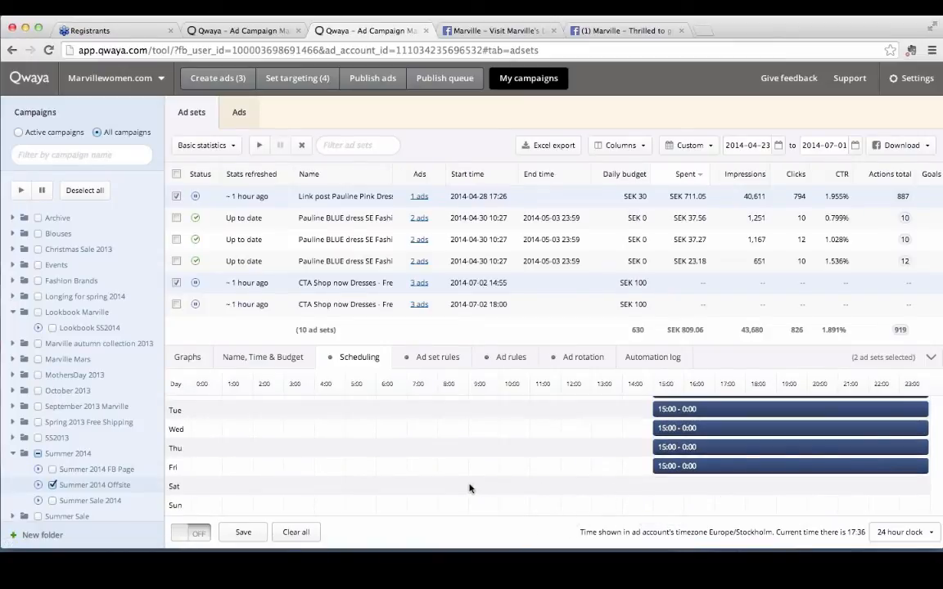
pyautogui.moveTo(470, 487); pyautogui.dragTo(940, 483)
pyautogui.rightClick(539, 489)
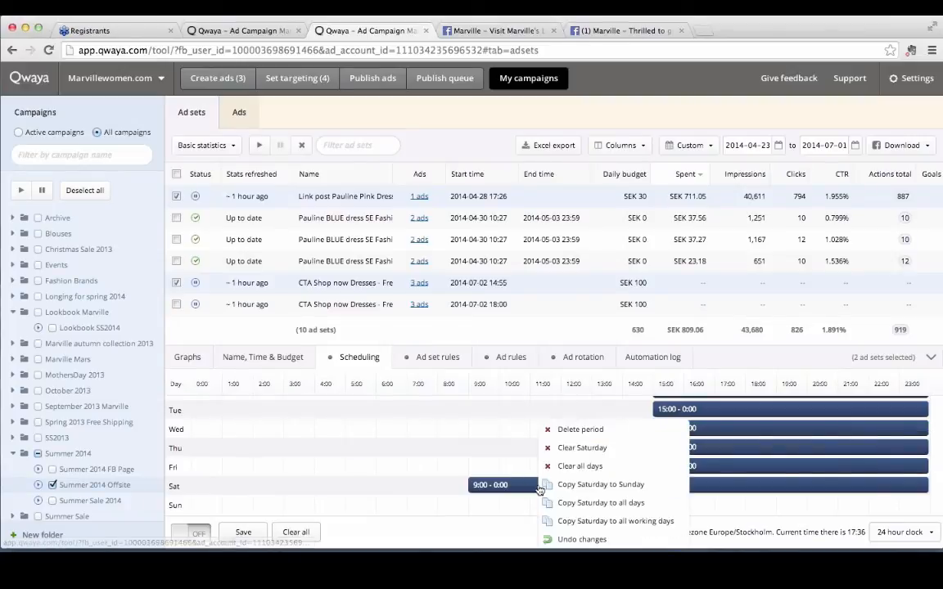
pyautogui.click(609, 488)
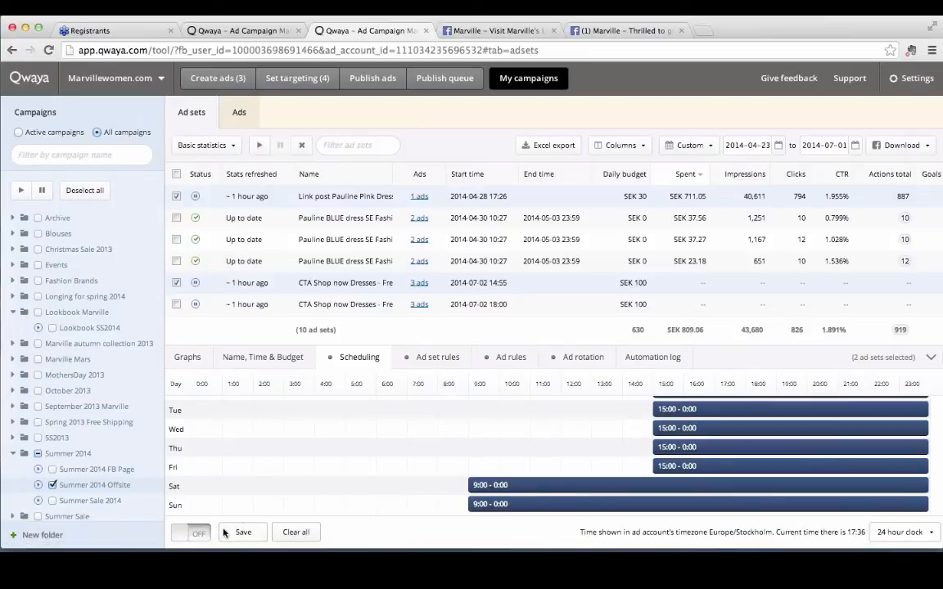
# Step: Turn scheduling on for both selected ad sets and save the weekly schedule
pyautogui.click(198, 536)
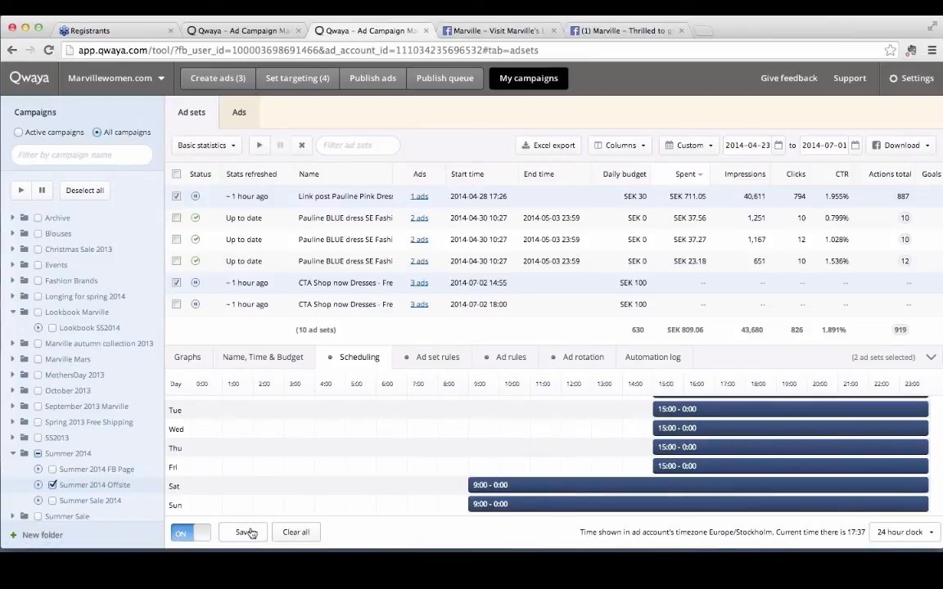
pyautogui.click(246, 532)
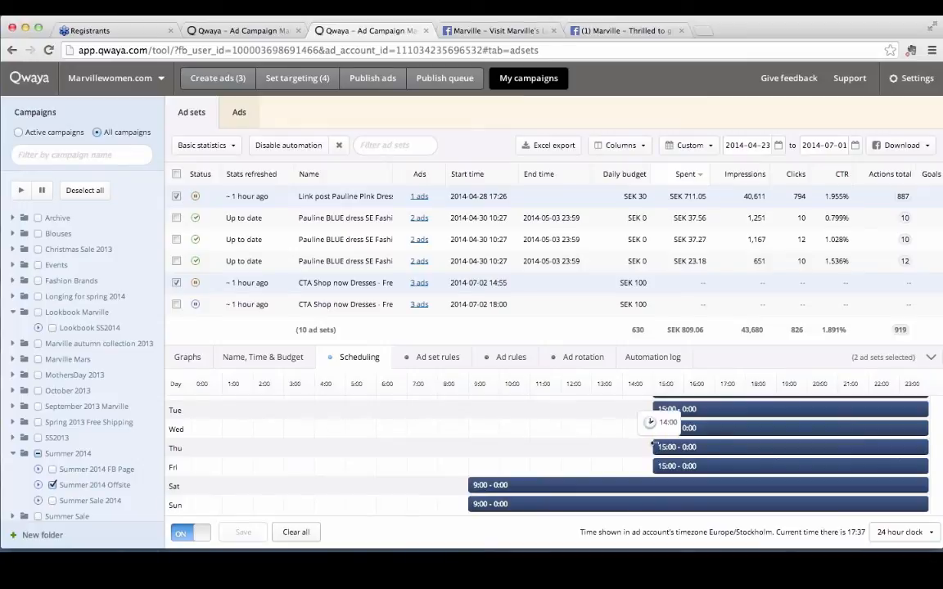
pyautogui.scroll(1, 654, 443)
pyautogui.scroll(-1, 696, 492)
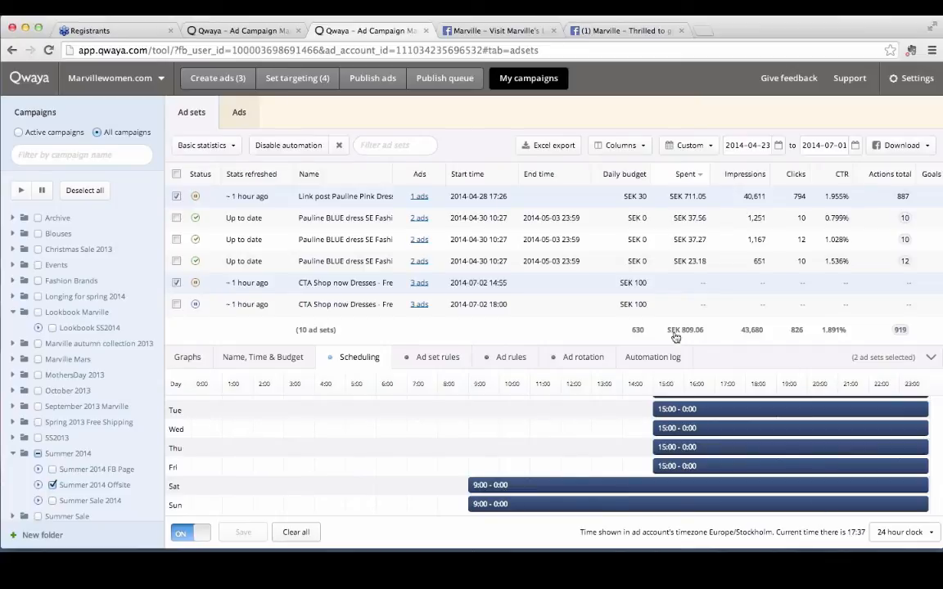
# Step: Widen the ad set list's Name column to fit the full names and review the ad sets and their schedule
pyautogui.doubleClick(394, 174)
pyautogui.scroll(-5, 425, 246)
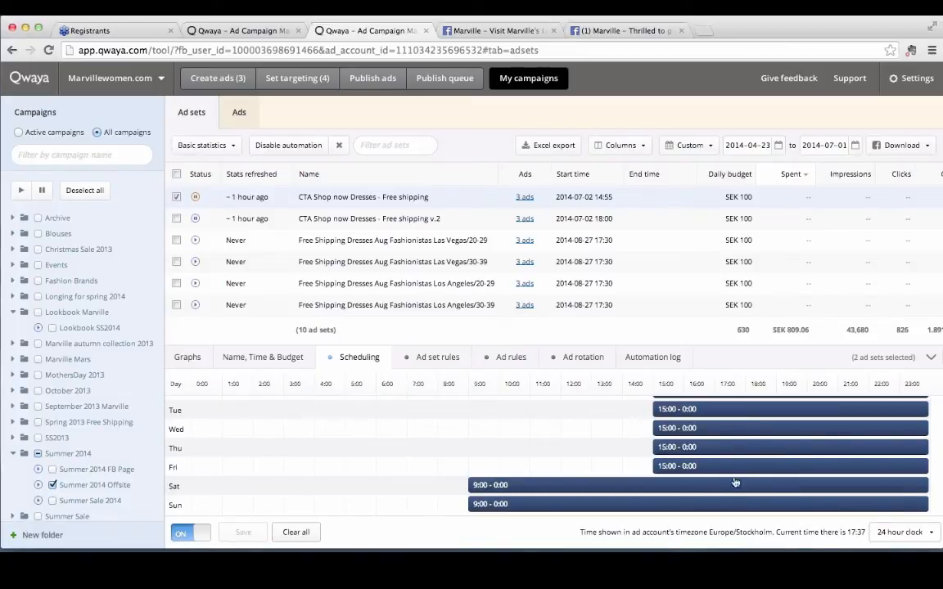
pyautogui.scroll(1, 738, 462)
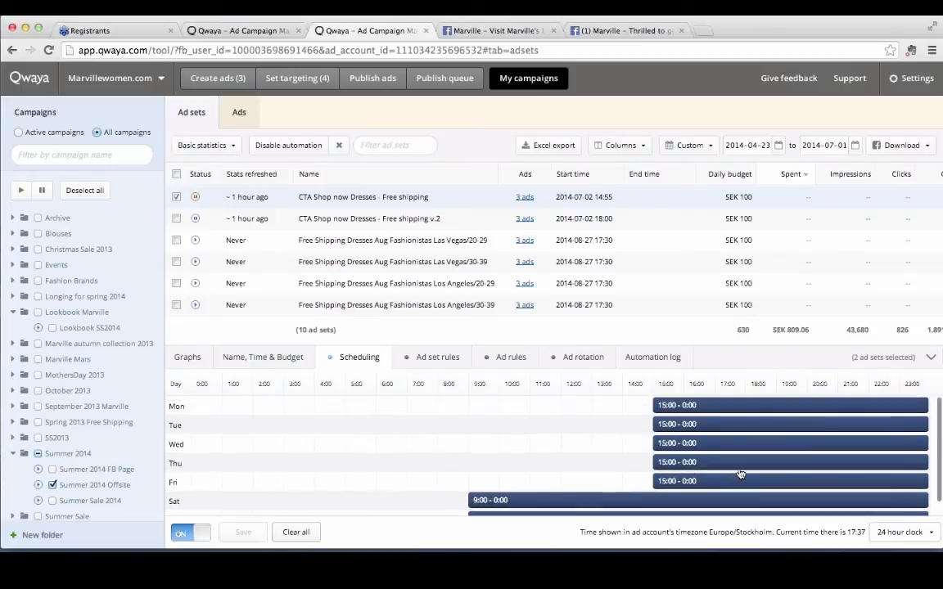
pyautogui.scroll(-1, 738, 473)
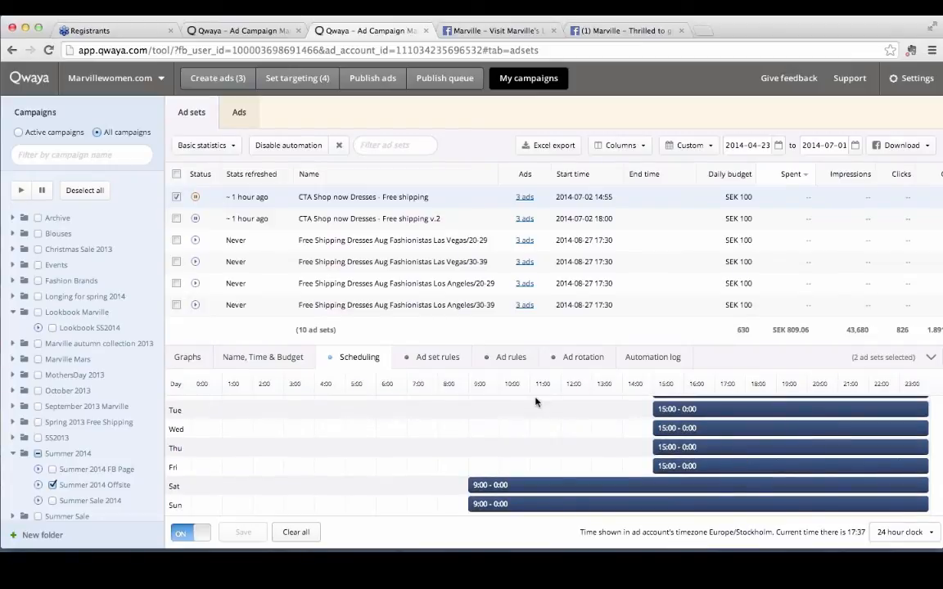
# Step: Deselect CTA Shop now Dresses - Free shipping and delete the remaining ad set's rule that pauses when Offsite conversions total falls below 1
pyautogui.click(428, 363)
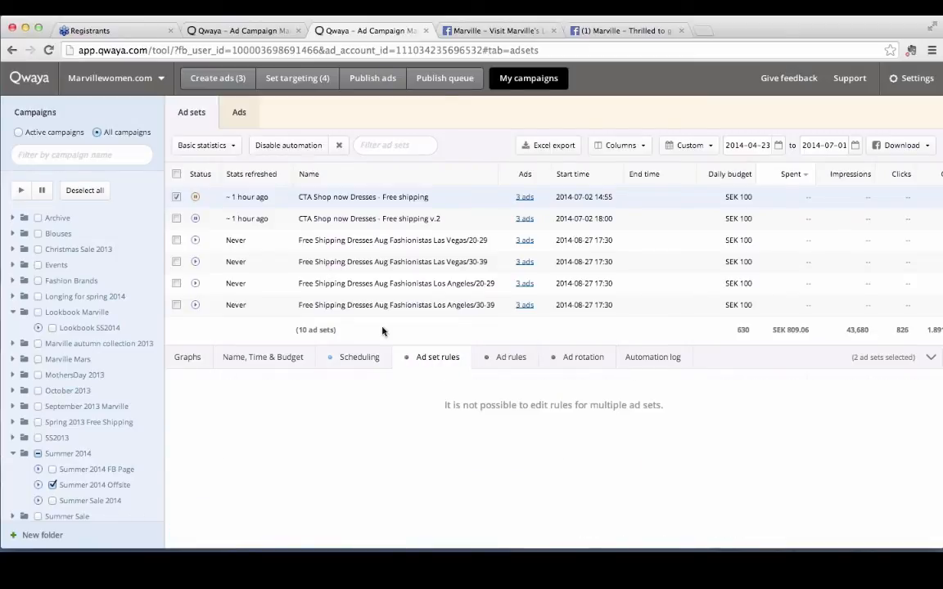
pyautogui.click(176, 198)
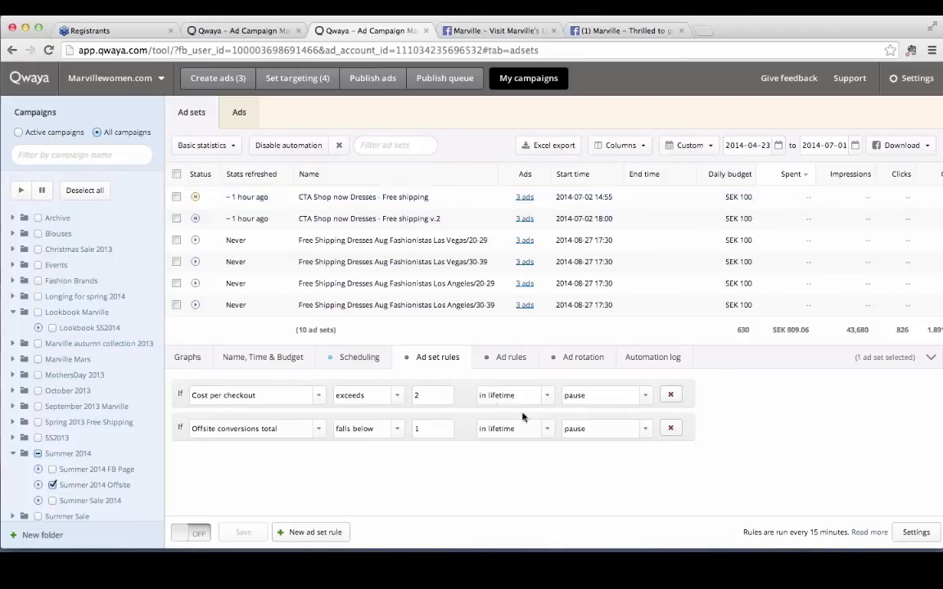
pyautogui.click(673, 430)
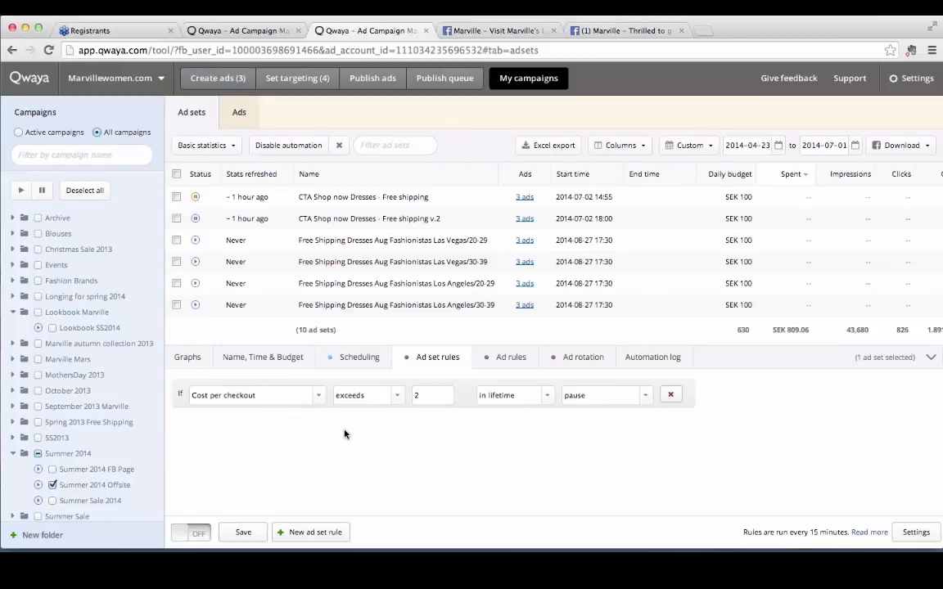
# Step: Review the activation metrics in the ad set rules settings and save with rules activated when Impressions exceeds 10000
pyautogui.click(916, 533)
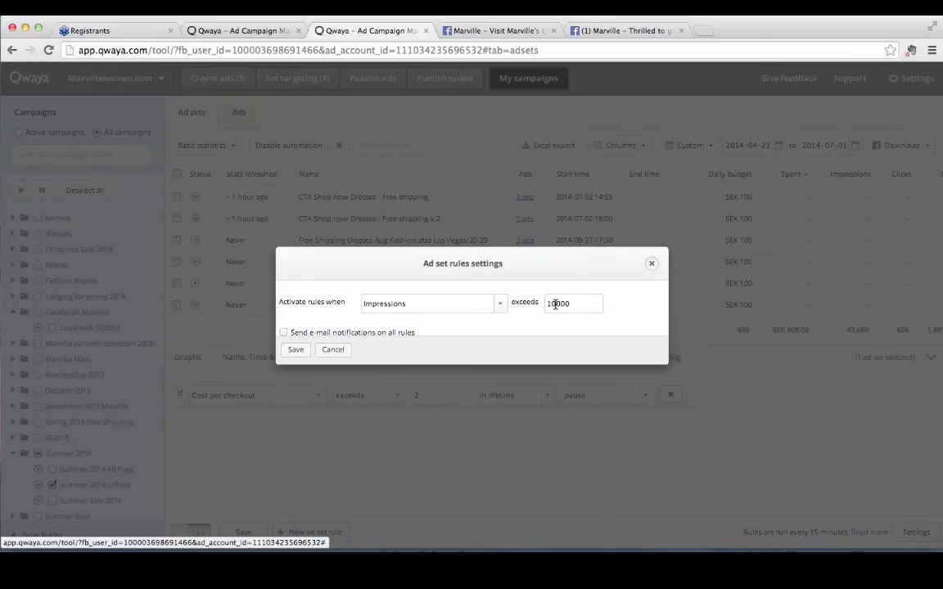
pyautogui.click(499, 307)
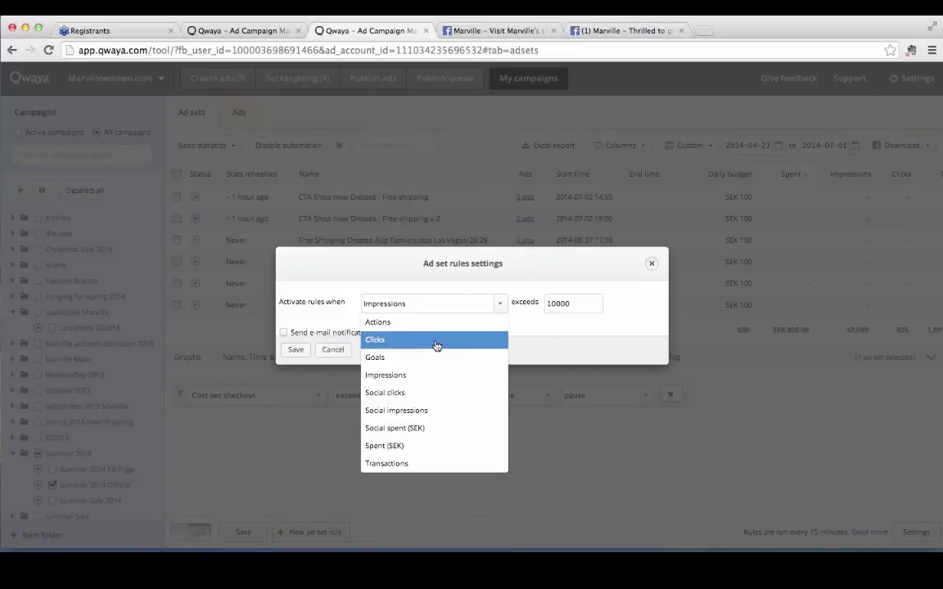
pyautogui.click(498, 303)
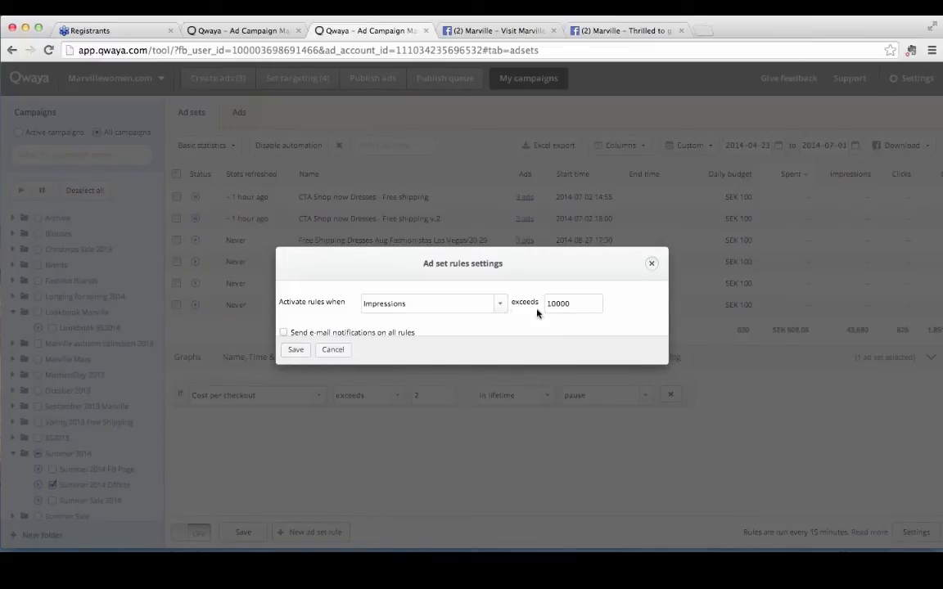
pyautogui.click(299, 351)
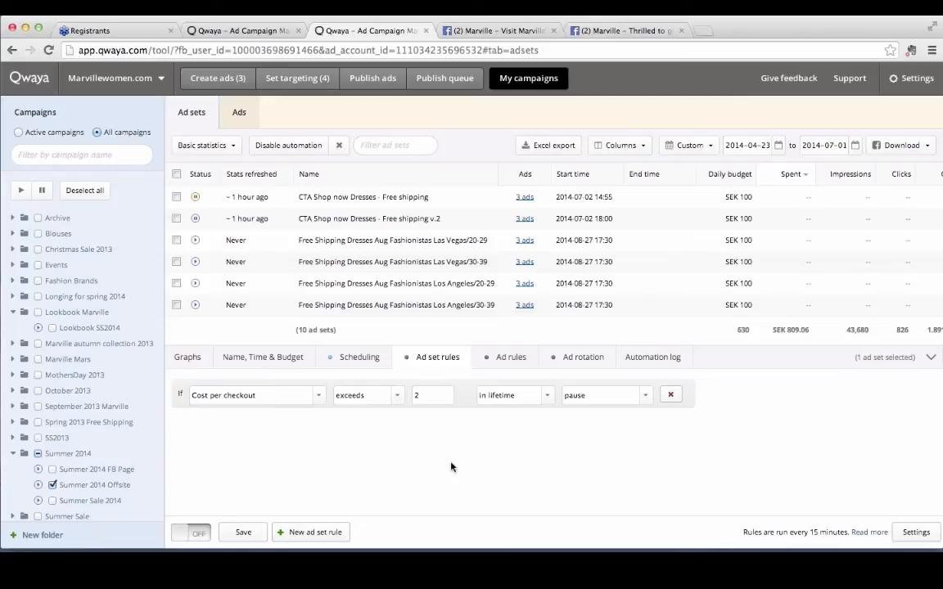
# Step: Look through the metrics available as a condition for the Cost per checkout rule
pyautogui.click(318, 396)
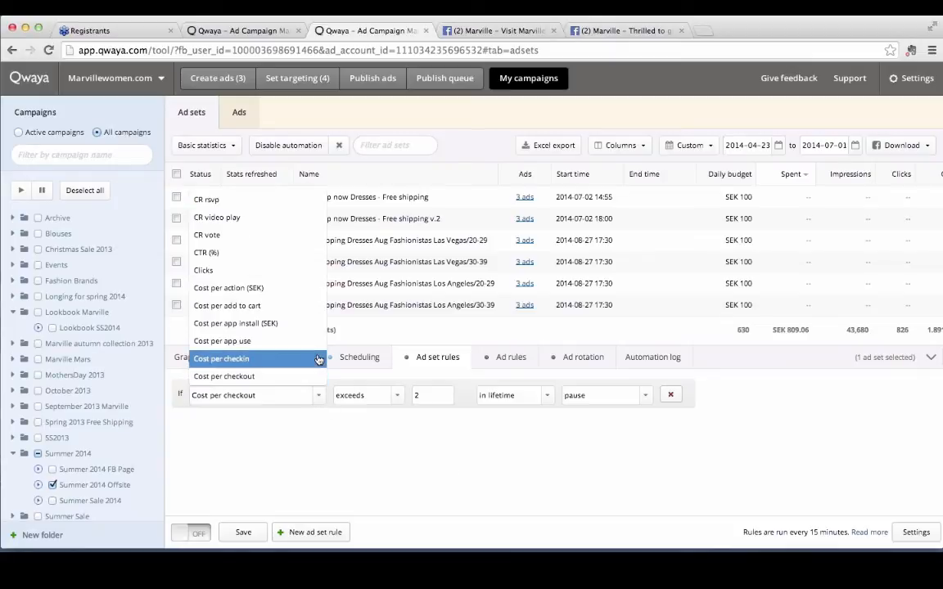
pyautogui.scroll(1, 316, 360)
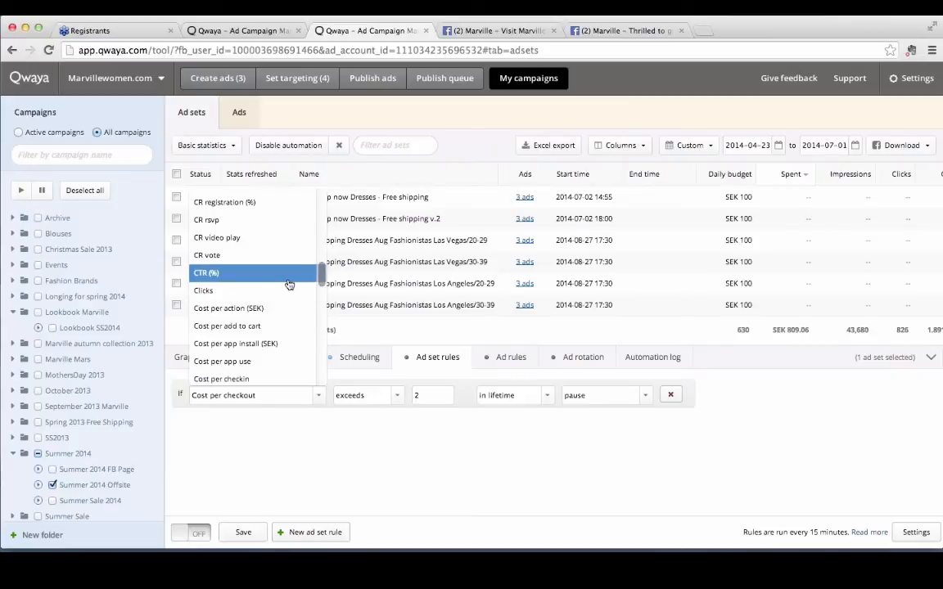
pyautogui.scroll(-1, 263, 287)
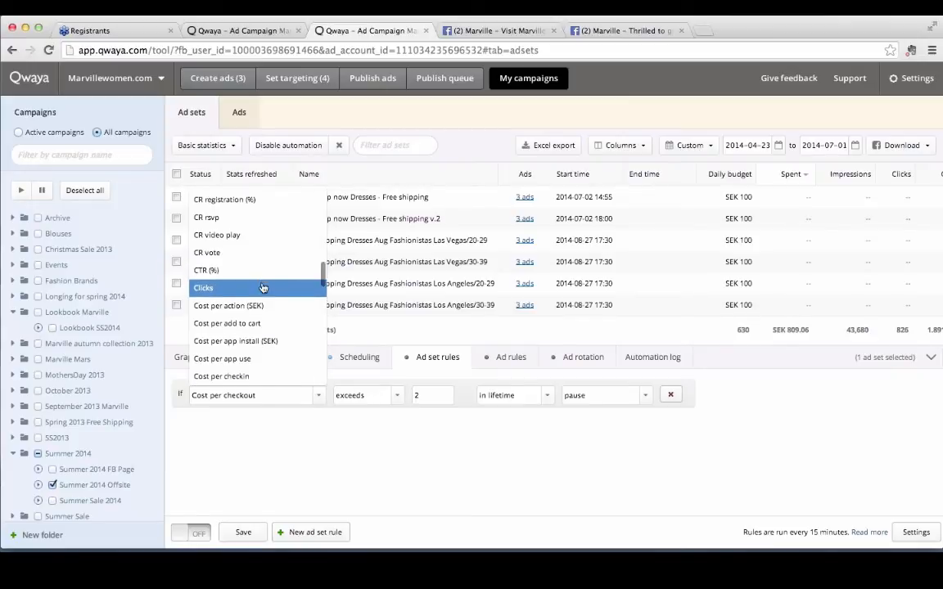
pyautogui.scroll(-5, 263, 287)
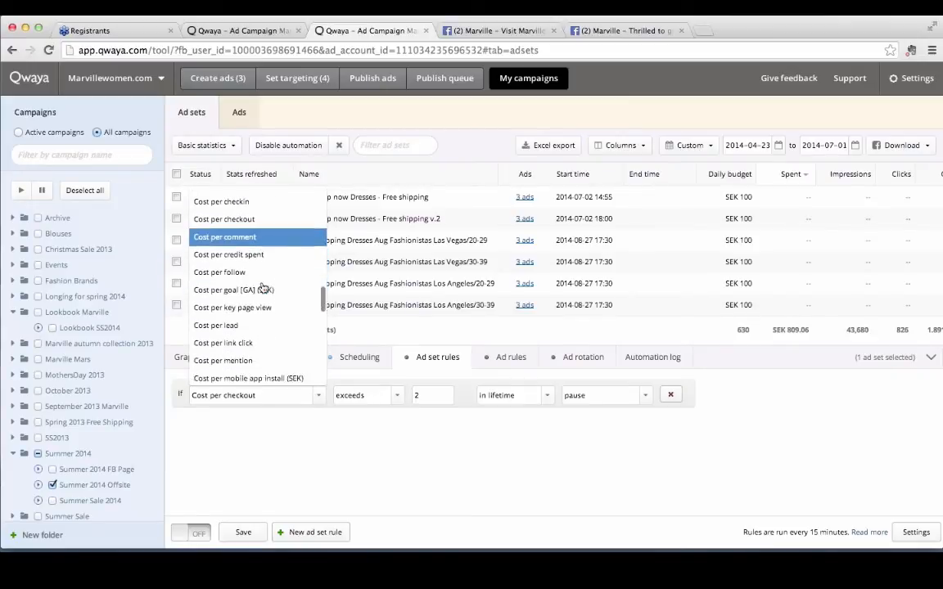
pyautogui.scroll(-3, 263, 287)
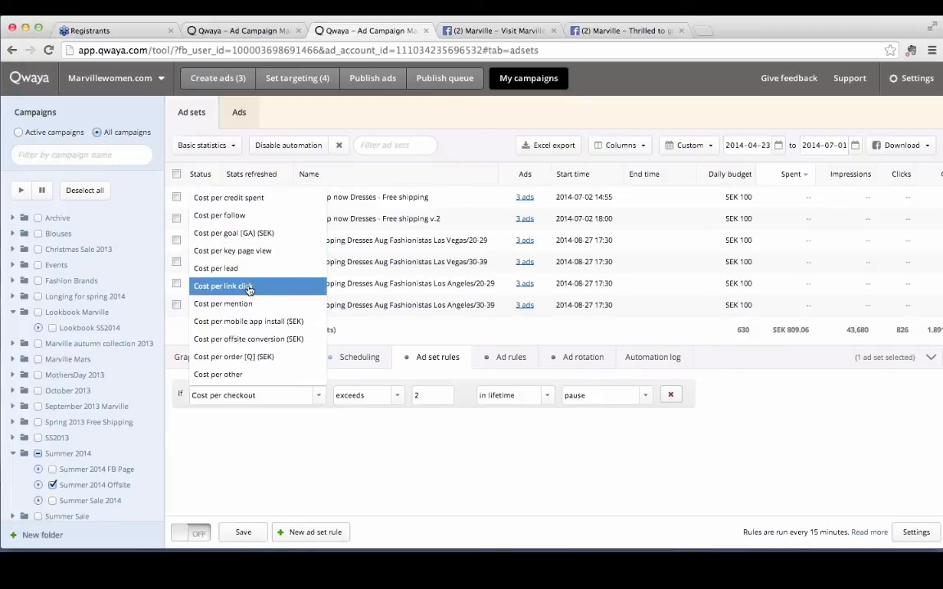
pyautogui.scroll(-3, 262, 305)
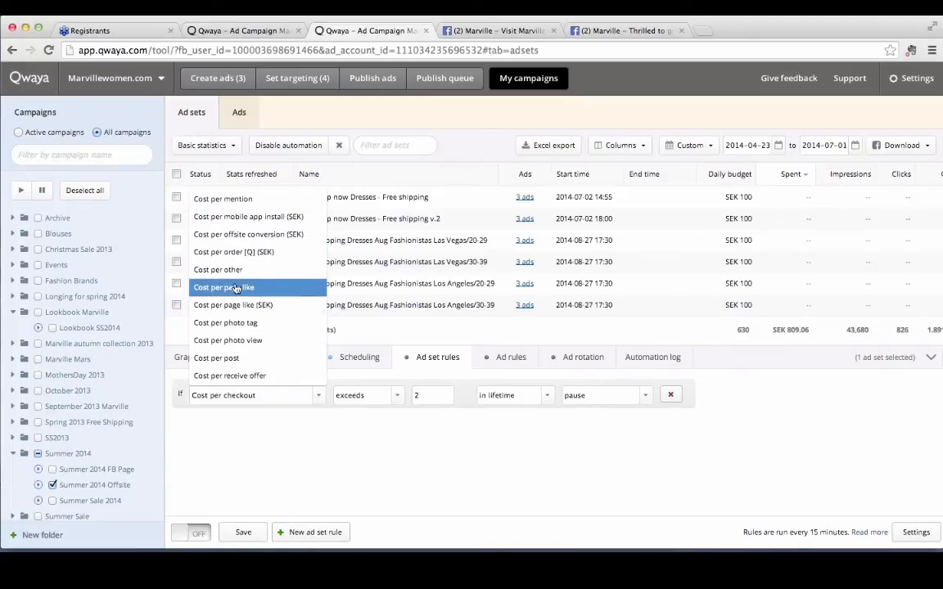
pyautogui.scroll(-4, 295, 357)
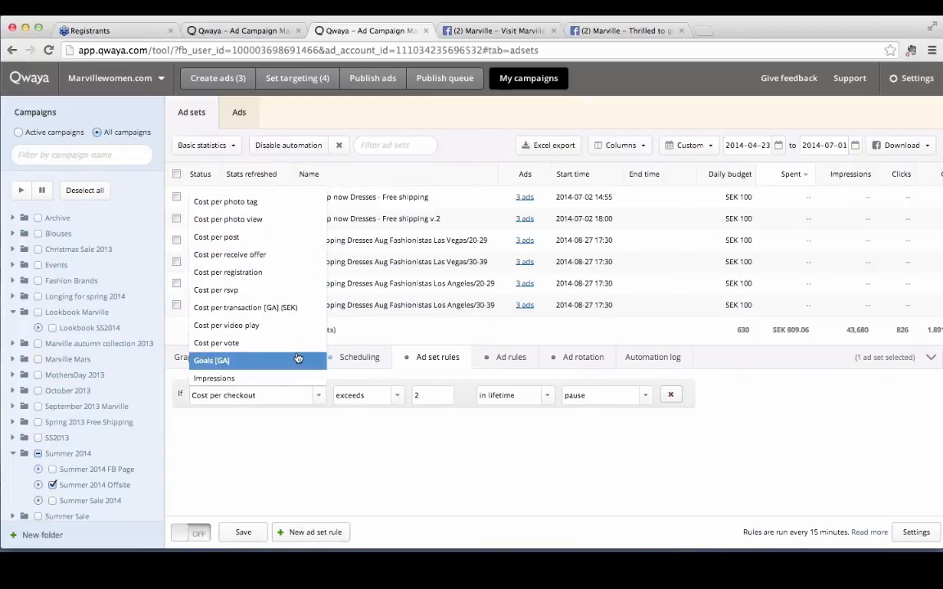
pyautogui.scroll(-4, 298, 360)
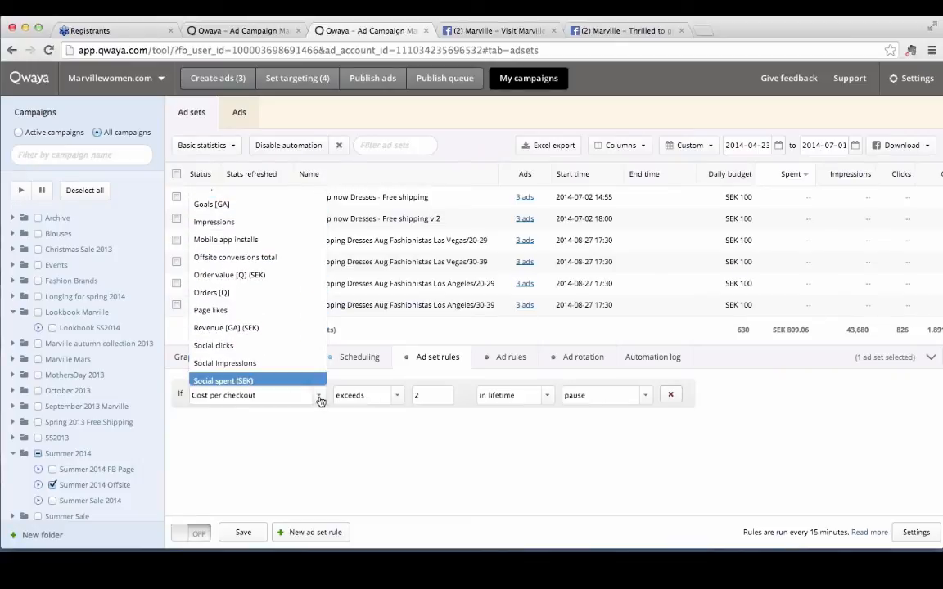
pyautogui.click(320, 399)
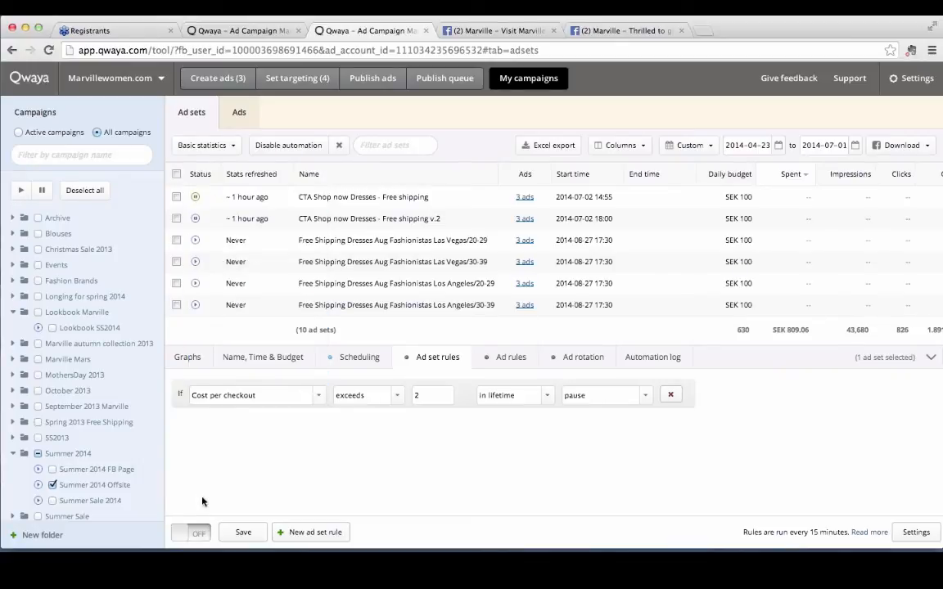
# Step: Switch the ad set rules on and back off, and open the ad rules
pyautogui.click(199, 534)
pyautogui.click(180, 534)
pyautogui.click(496, 357)
pyautogui.click(513, 363)
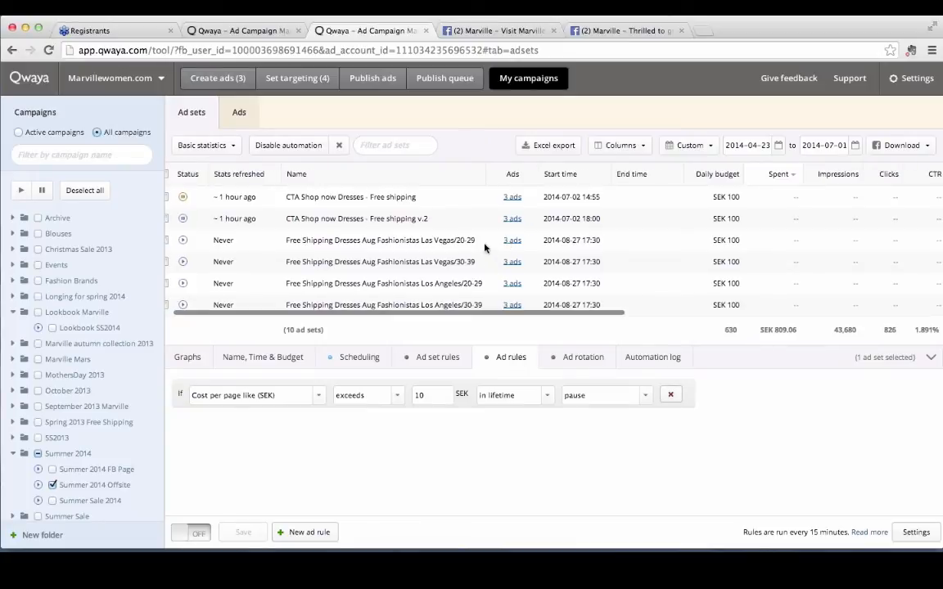
# Step: Deselect the Link post Pauline Pink Dress ad set and select CTA Shop now Dresses - Free shipping v.2
pyautogui.scroll(3, 475, 235)
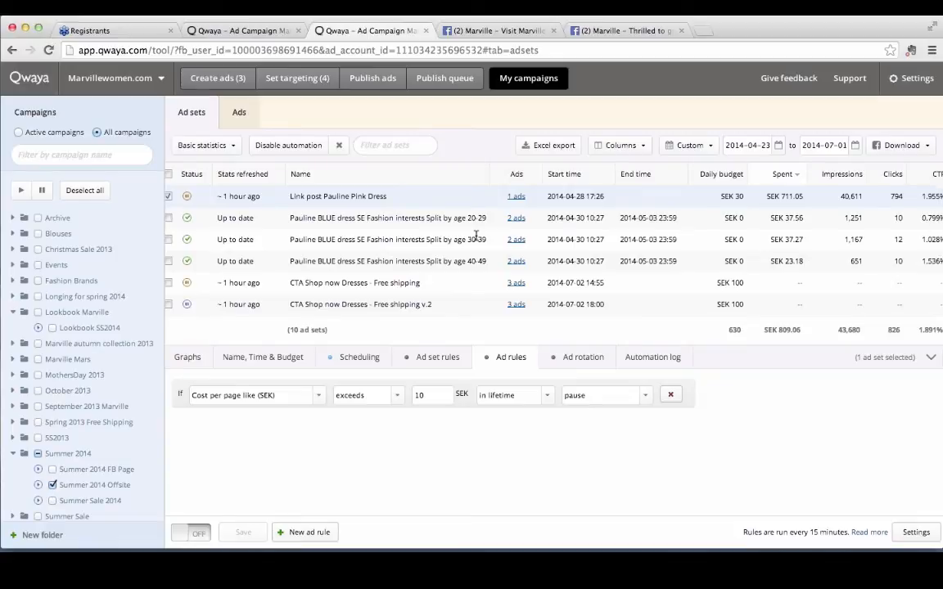
pyautogui.hscroll(-1, 352, 229)
pyautogui.click(177, 197)
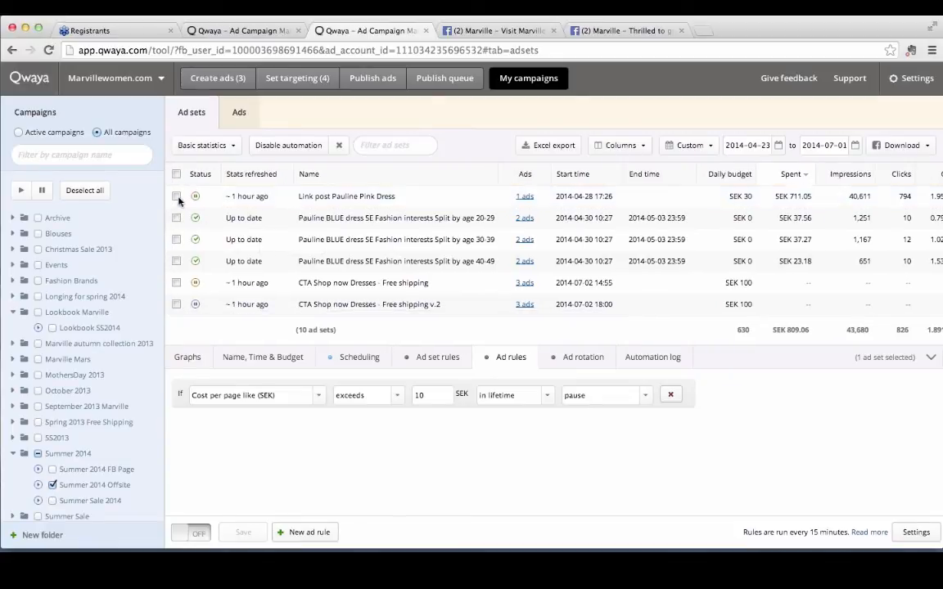
pyautogui.click(175, 305)
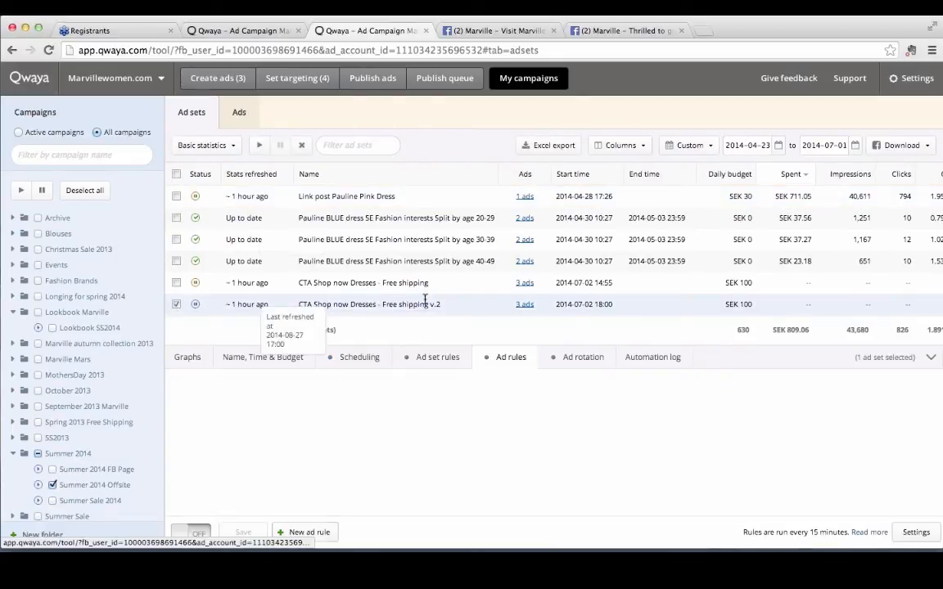
# Step: Add an ad rule that pauses ads when CTR (%) falls below 0.8 % in lifetime
pyautogui.click(295, 533)
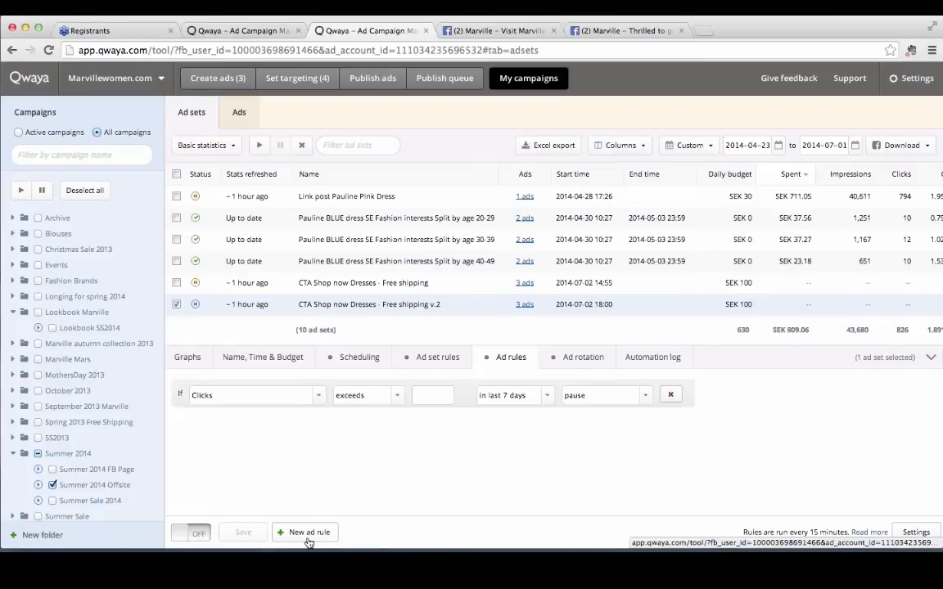
pyautogui.click(319, 396)
pyautogui.click(314, 364)
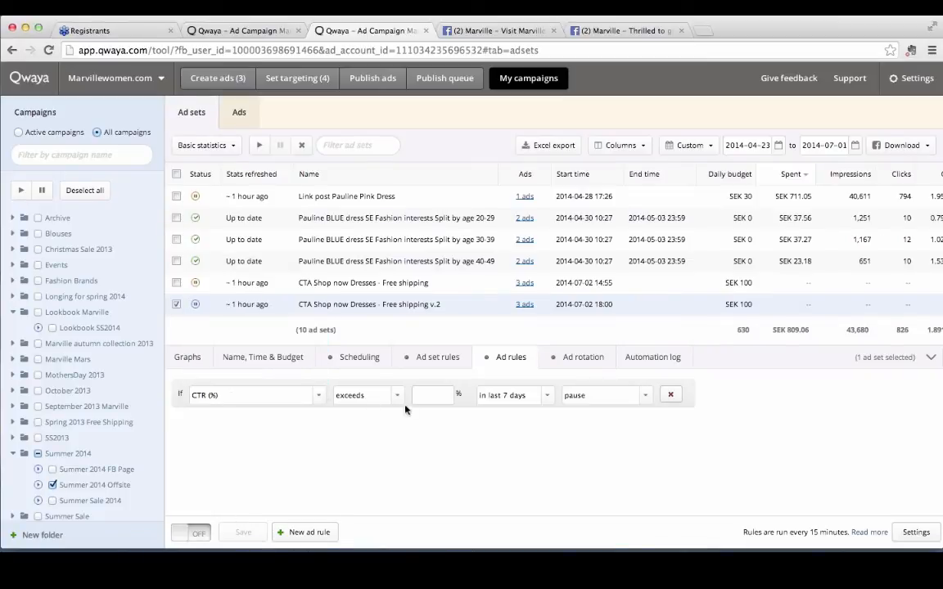
pyautogui.click(366, 395)
pyautogui.click(360, 430)
pyautogui.click(417, 396)
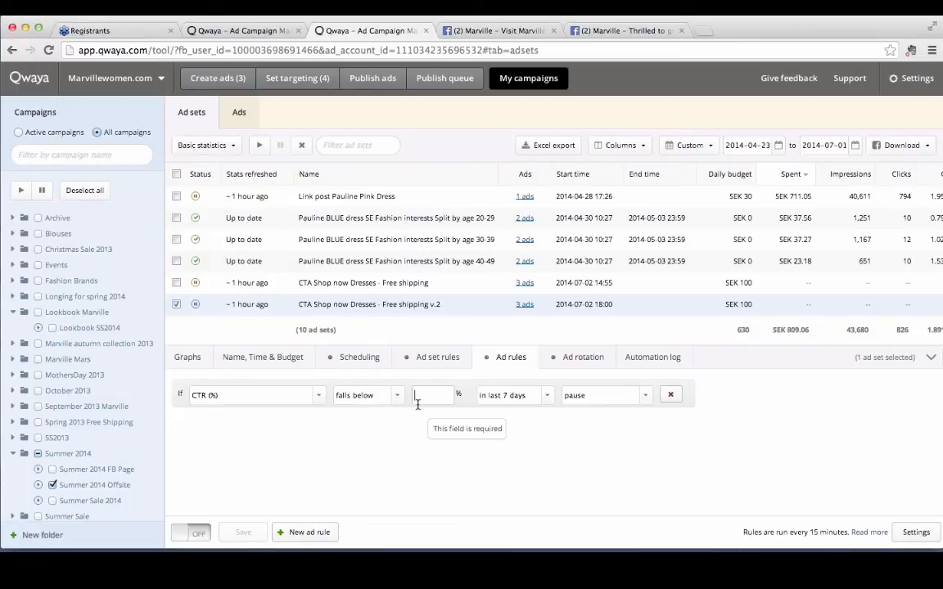
pyautogui.write('0.8')
pyautogui.click(541, 396)
pyautogui.click(503, 414)
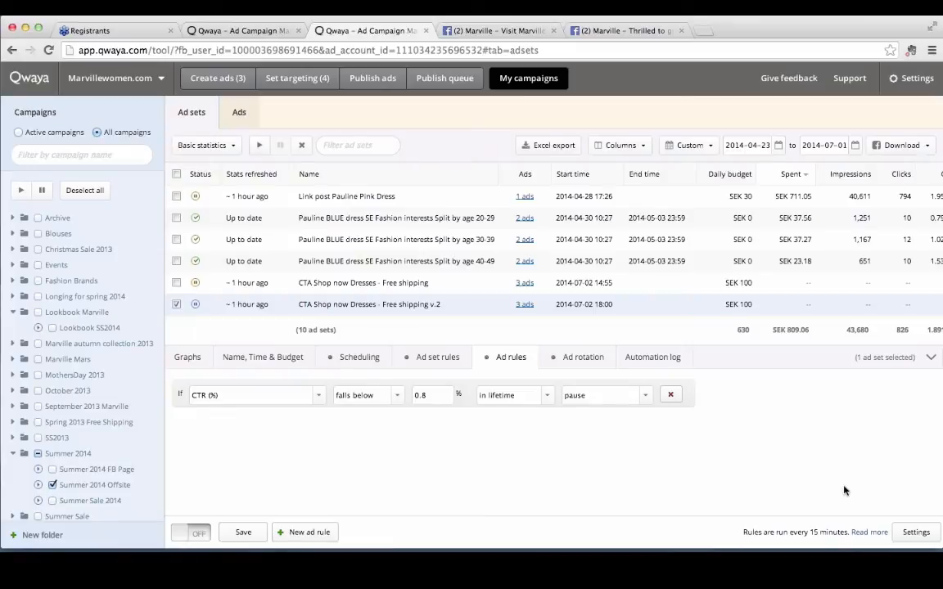
# Step: Configure the ad rules settings to activate rules when Impressions exceeds 1000, and save the ad rule
pyautogui.click(908, 533)
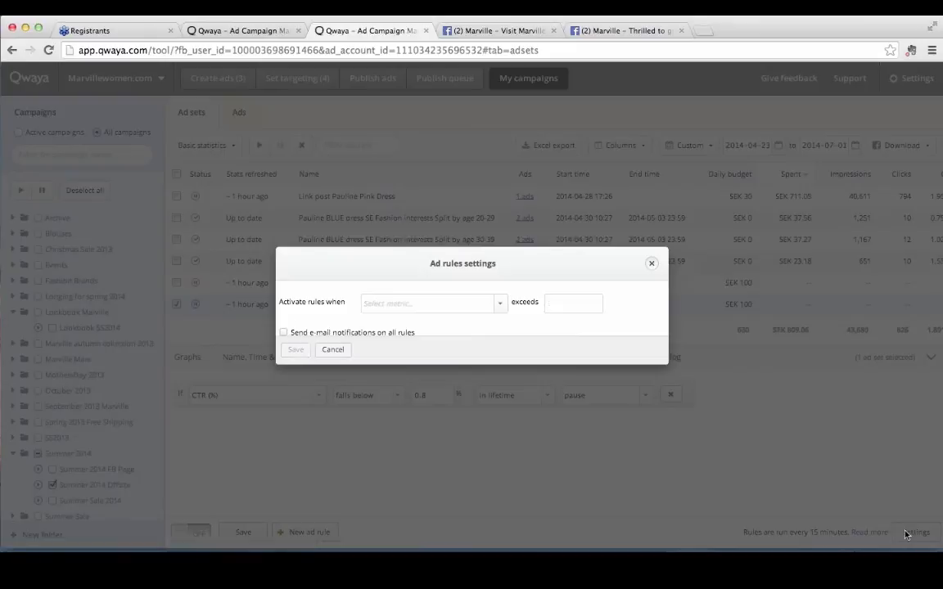
pyautogui.click(500, 306)
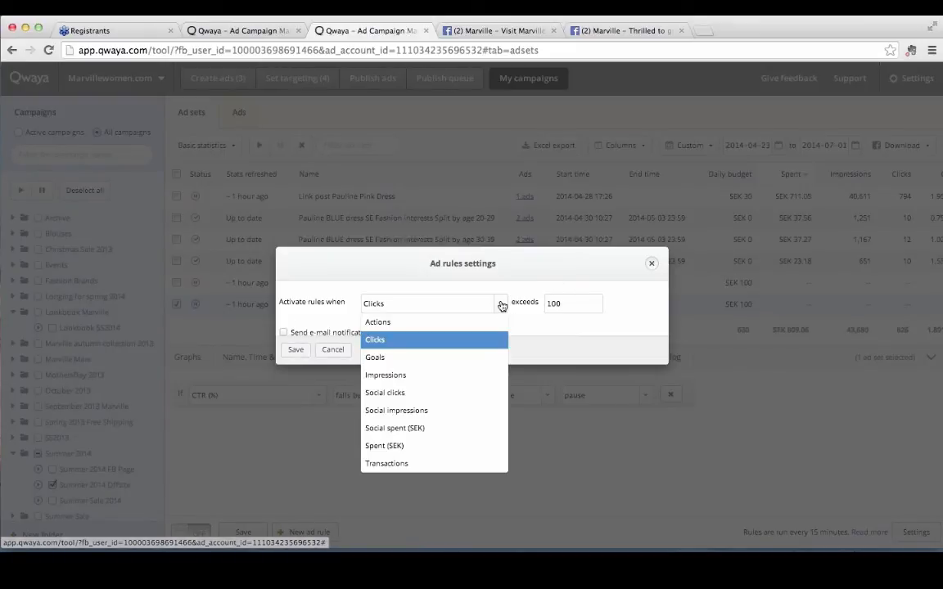
pyautogui.click(475, 377)
pyautogui.click(568, 305)
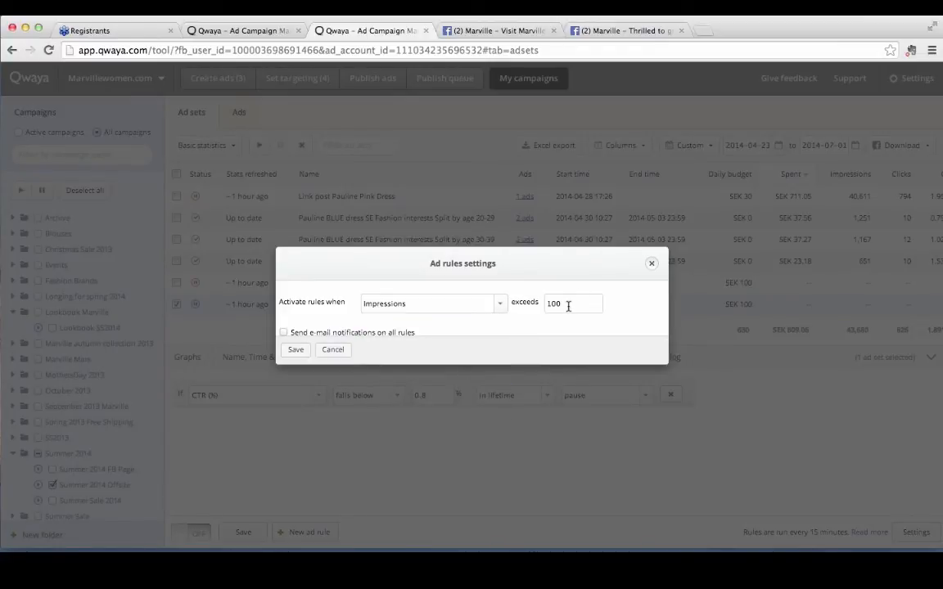
pyautogui.write('0')
pyautogui.click(294, 351)
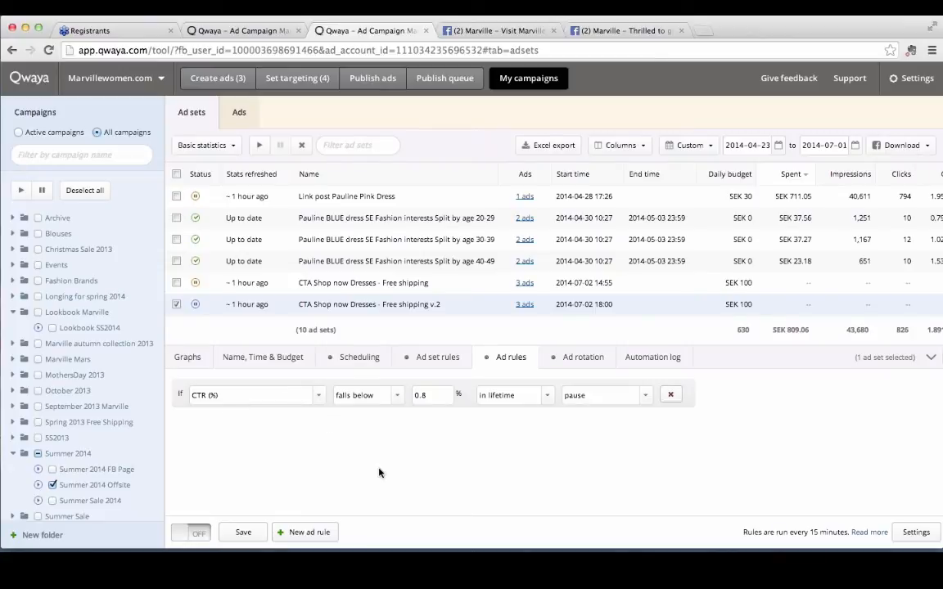
pyautogui.click(241, 533)
# Step: Add CTA Shop now Dresses - Free shipping to the selection and choose 1 ad per rotation, switching ad rotation on and back off
pyautogui.click(584, 359)
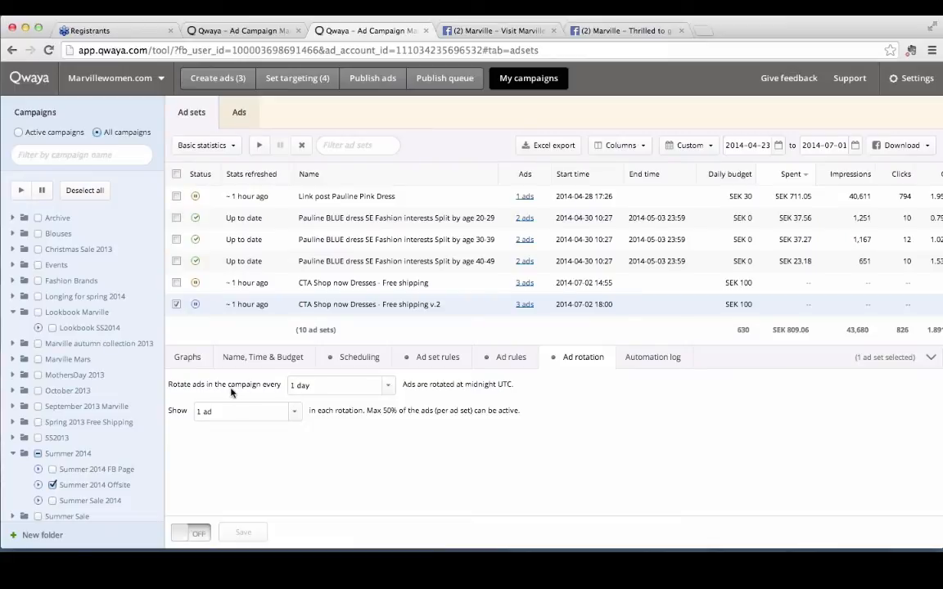
pyautogui.click(177, 283)
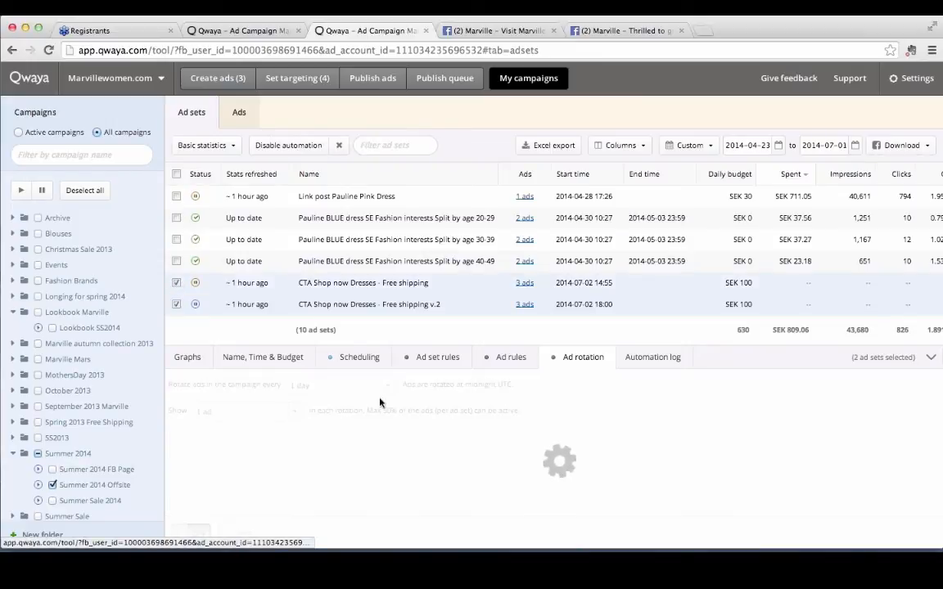
pyautogui.click(503, 428)
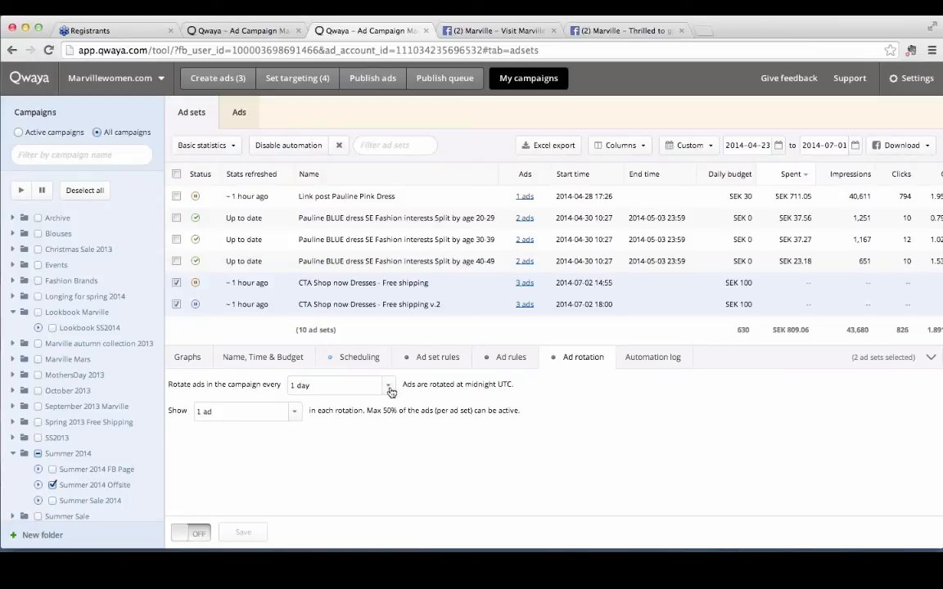
pyautogui.click(294, 413)
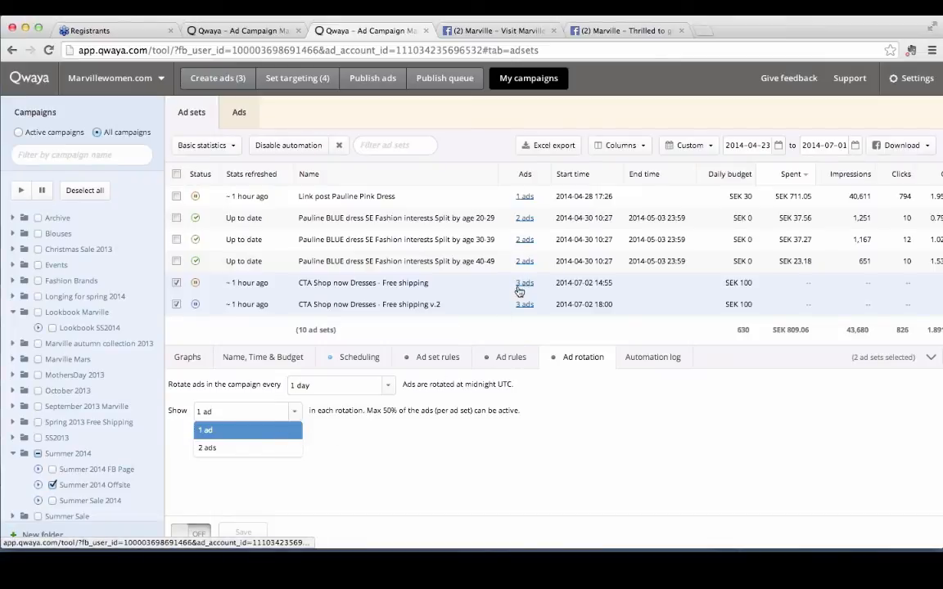
pyautogui.click(249, 433)
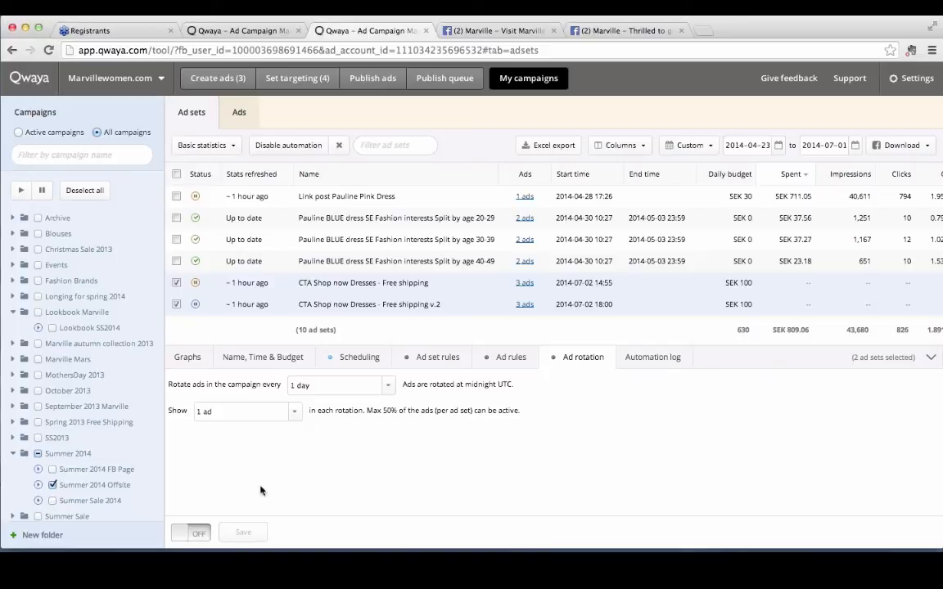
pyautogui.click(197, 536)
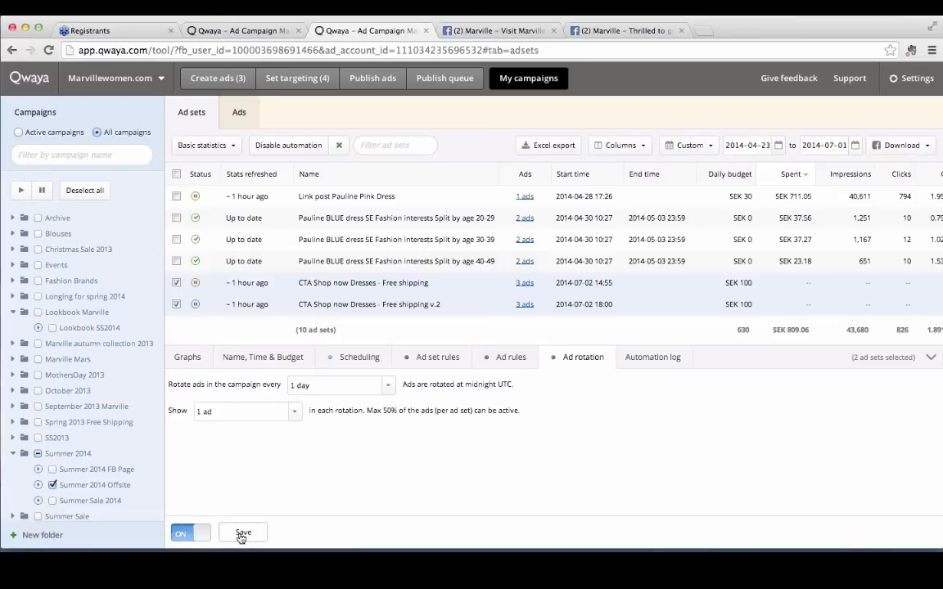
pyautogui.click(195, 537)
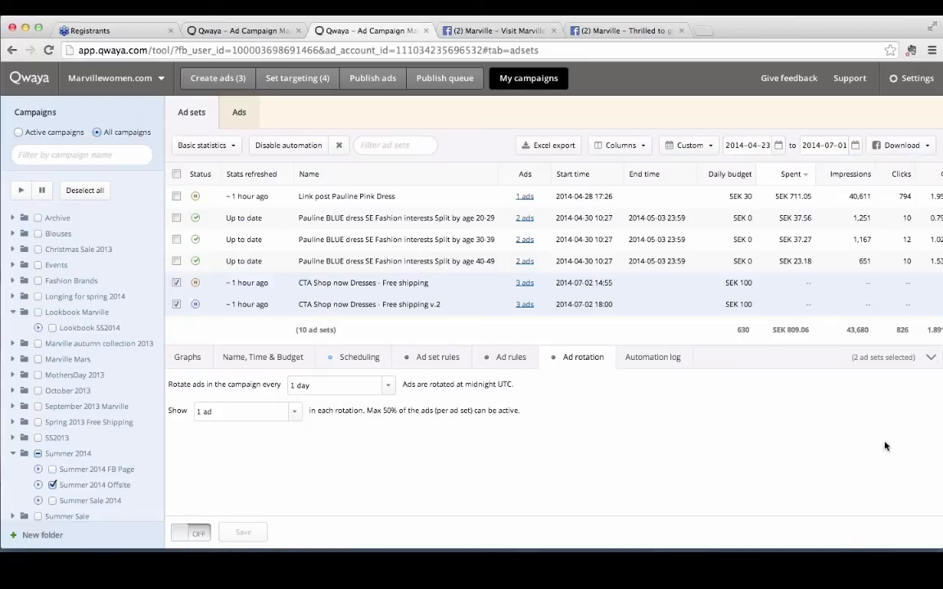
# Step: Display the campaign's ads with the lower pane collapsed and ad details hidden, and select and deselect all ads
pyautogui.click(932, 360)
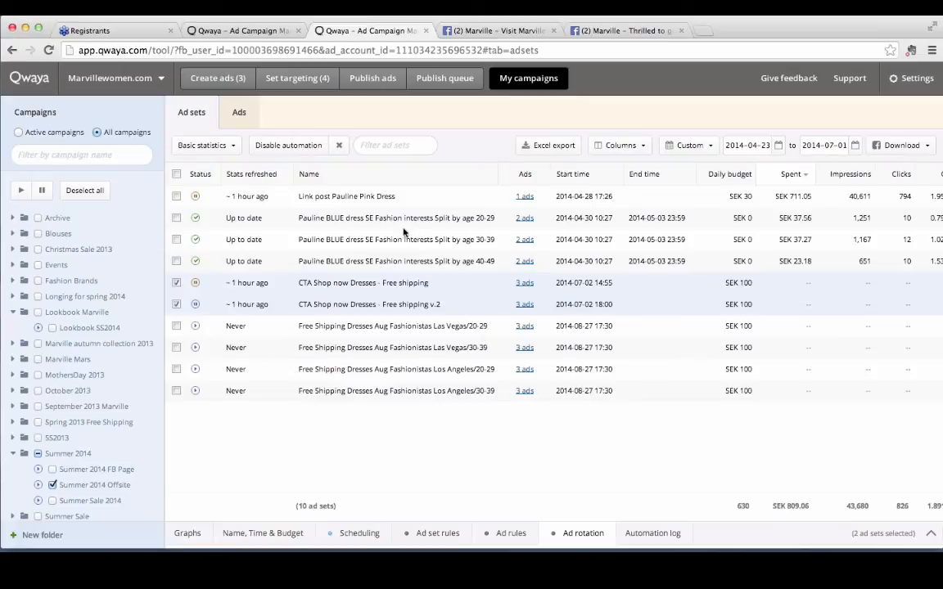
pyautogui.click(239, 116)
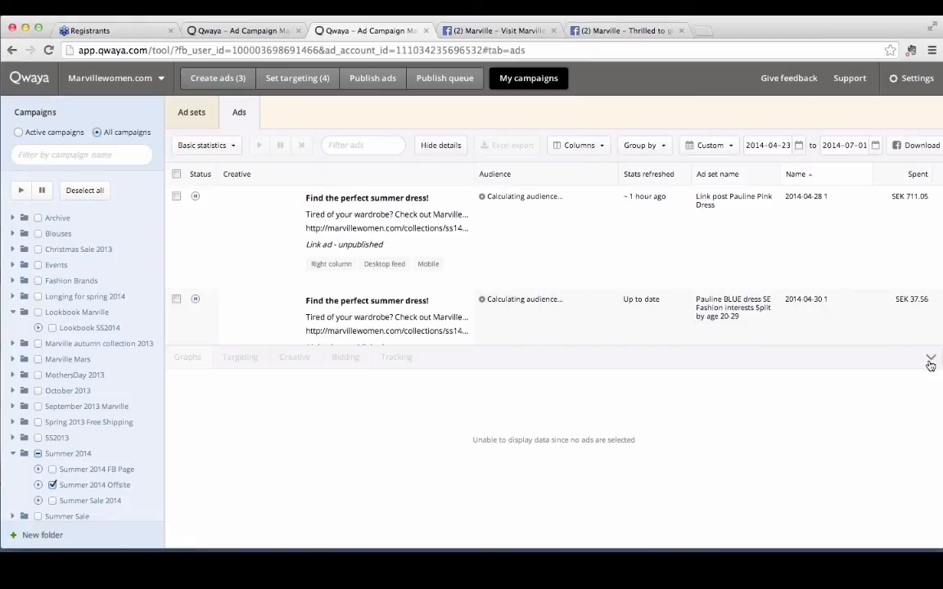
pyautogui.click(932, 360)
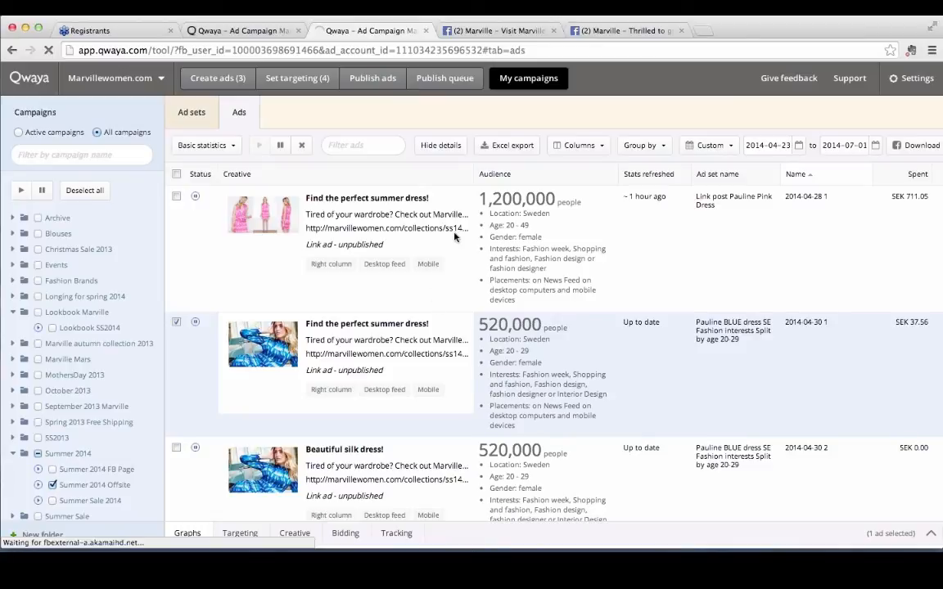
pyautogui.click(440, 145)
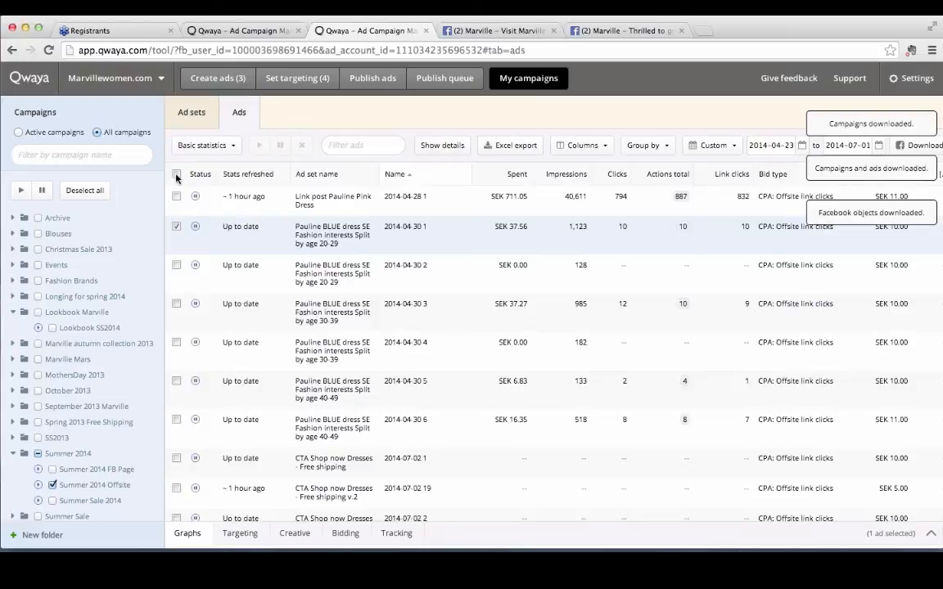
pyautogui.click(176, 174)
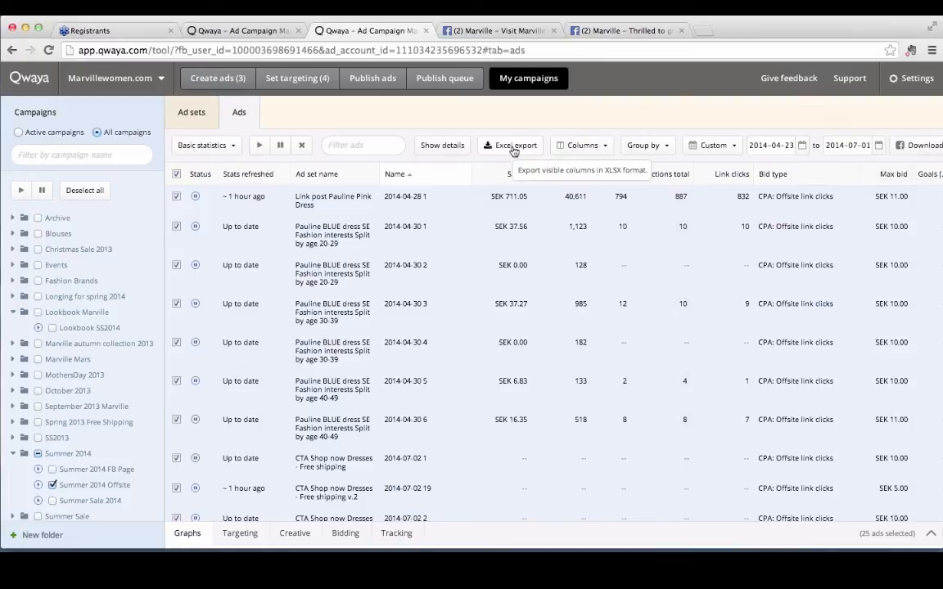
pyautogui.click(175, 174)
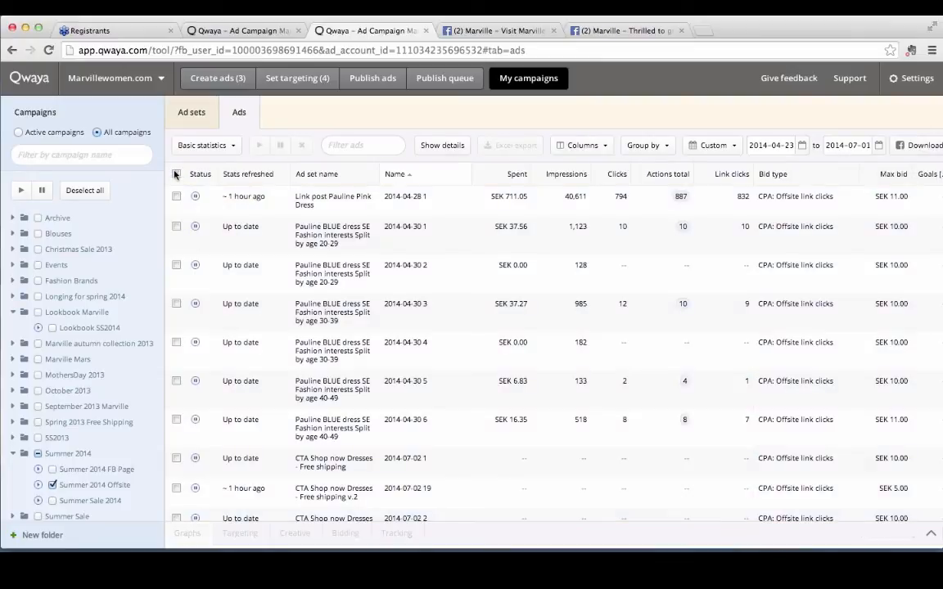
# Step: Look through the column categories available for the ads, including Basic statistics, Facebook conversions and Google analytics, and the download options
pyautogui.click(589, 147)
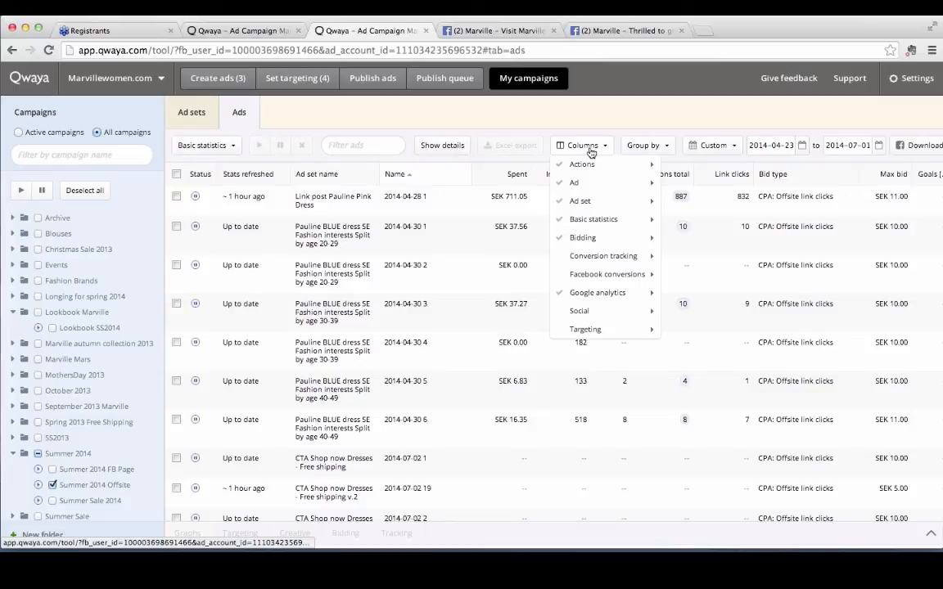
pyautogui.moveTo(591, 165)
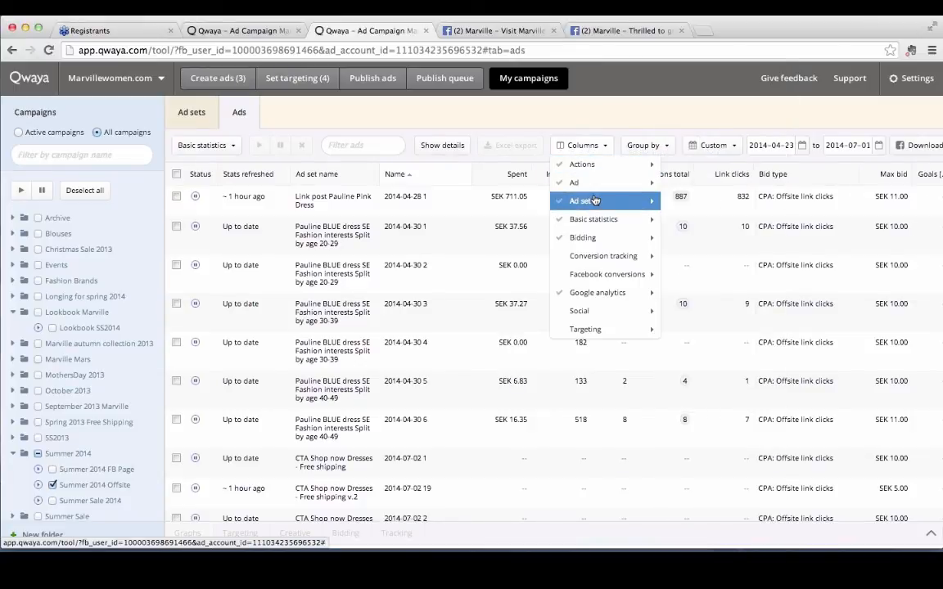
pyautogui.moveTo(595, 201)
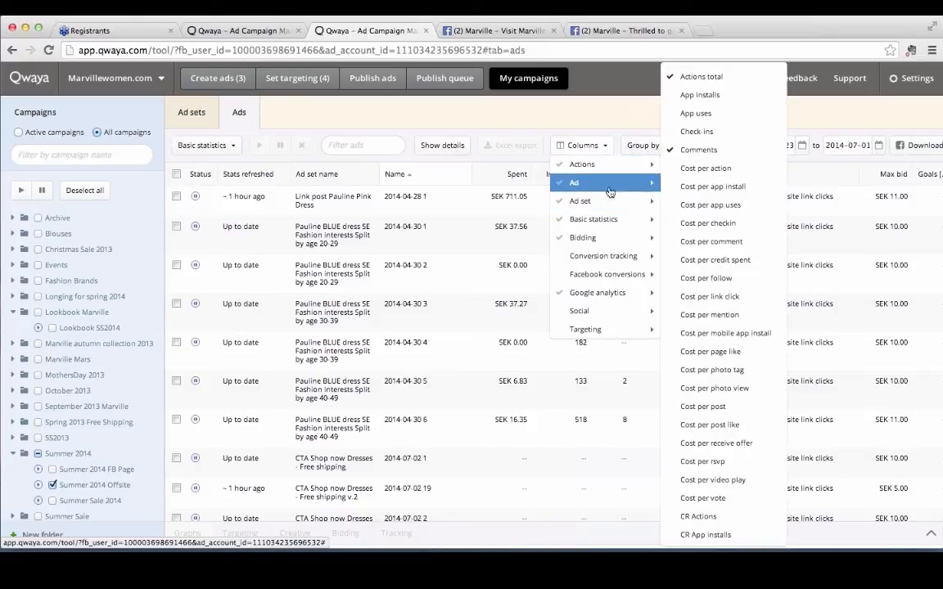
pyautogui.moveTo(607, 233)
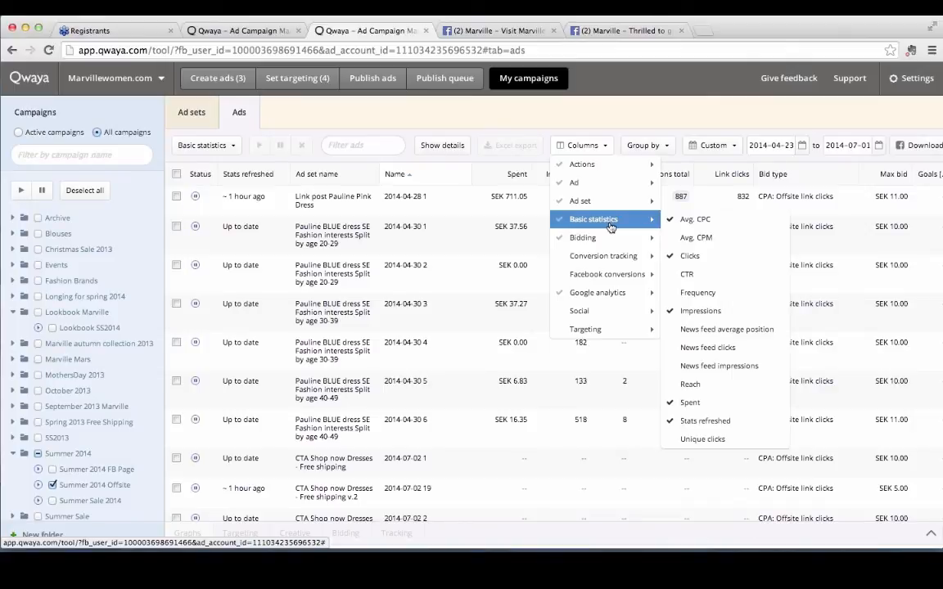
pyautogui.moveTo(607, 275)
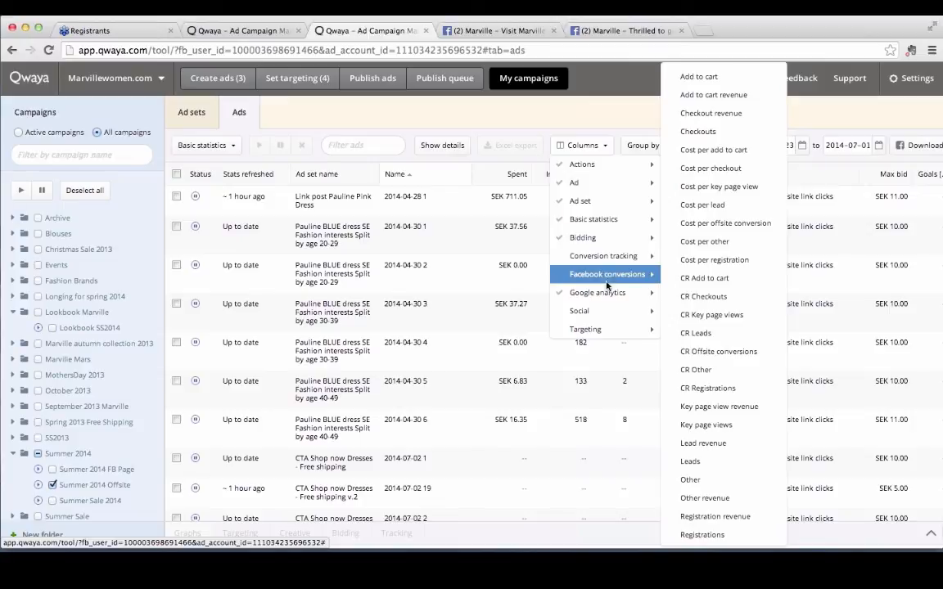
pyautogui.moveTo(607, 294)
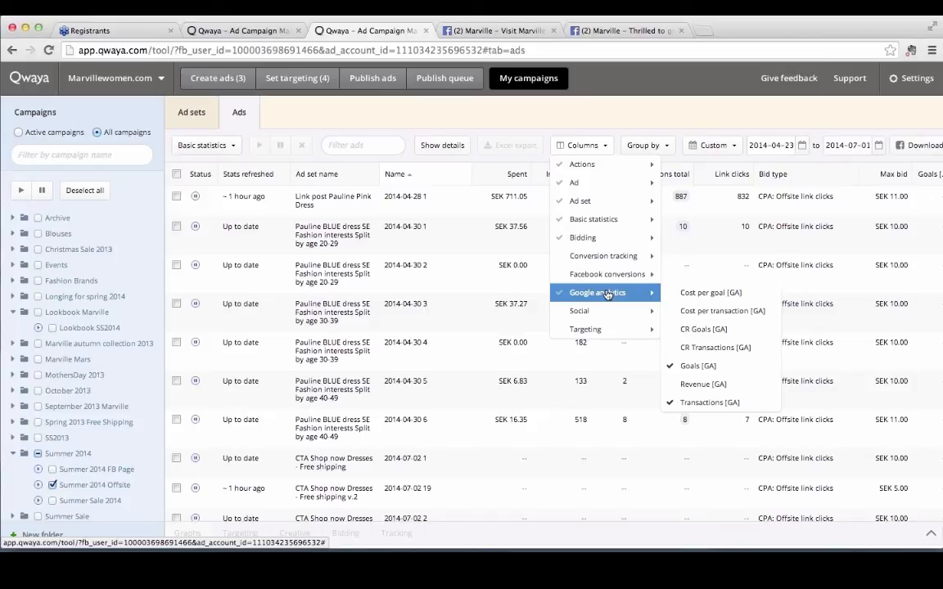
pyautogui.click(621, 106)
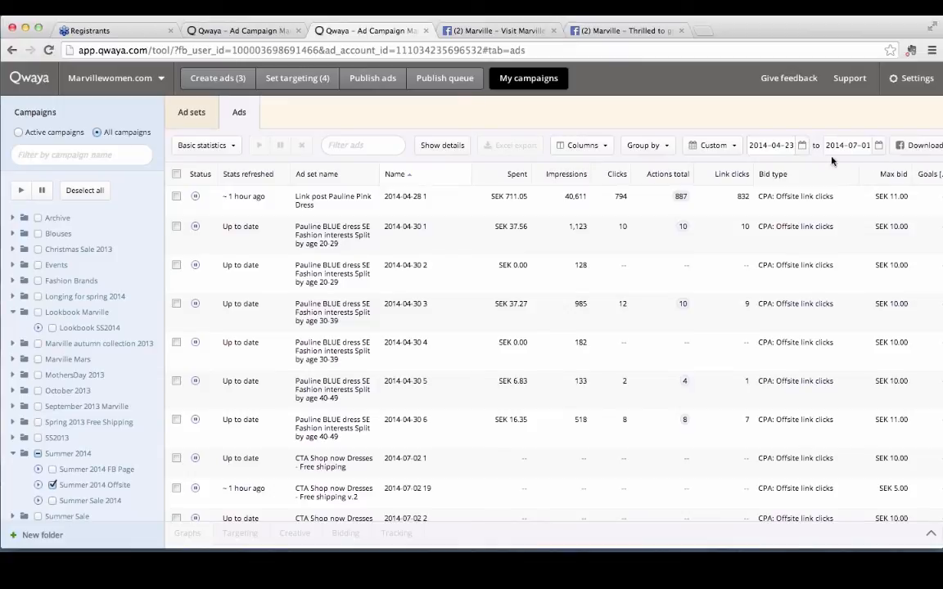
pyautogui.click(917, 145)
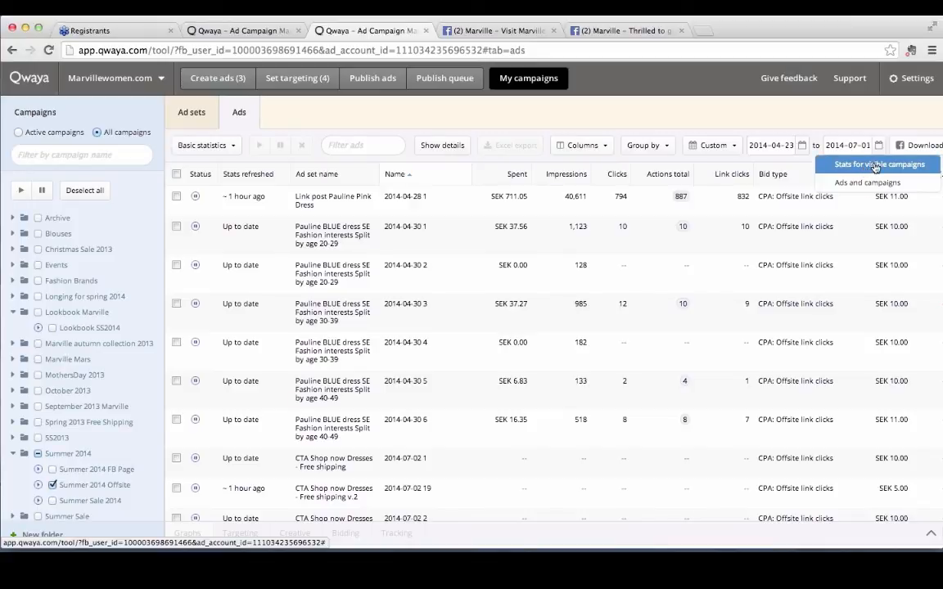
pyautogui.click(883, 129)
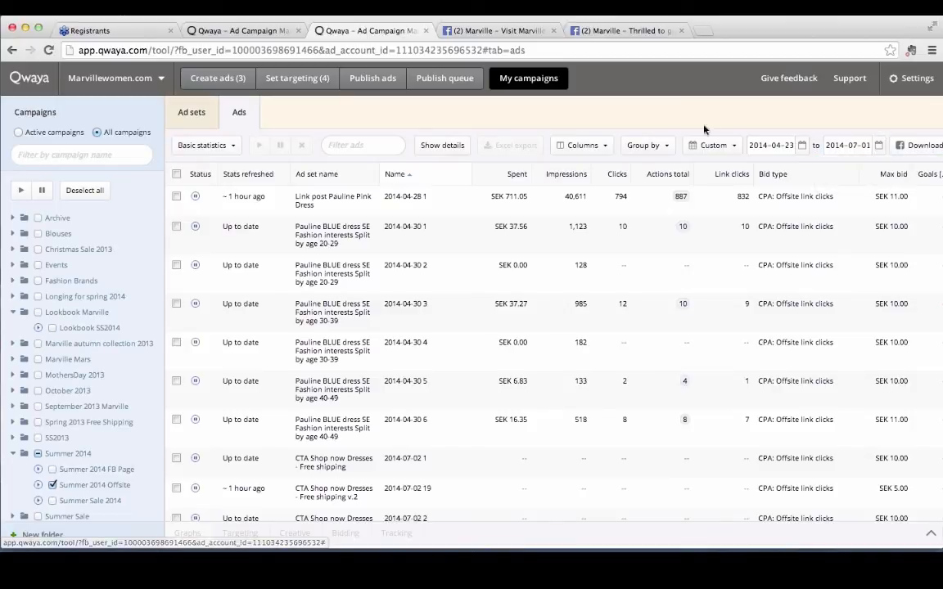
# Step: Open the creative details of ad 2014-04-28 1, view its published post on Facebook, and return to the ad's details in Qwaya
pyautogui.click(175, 197)
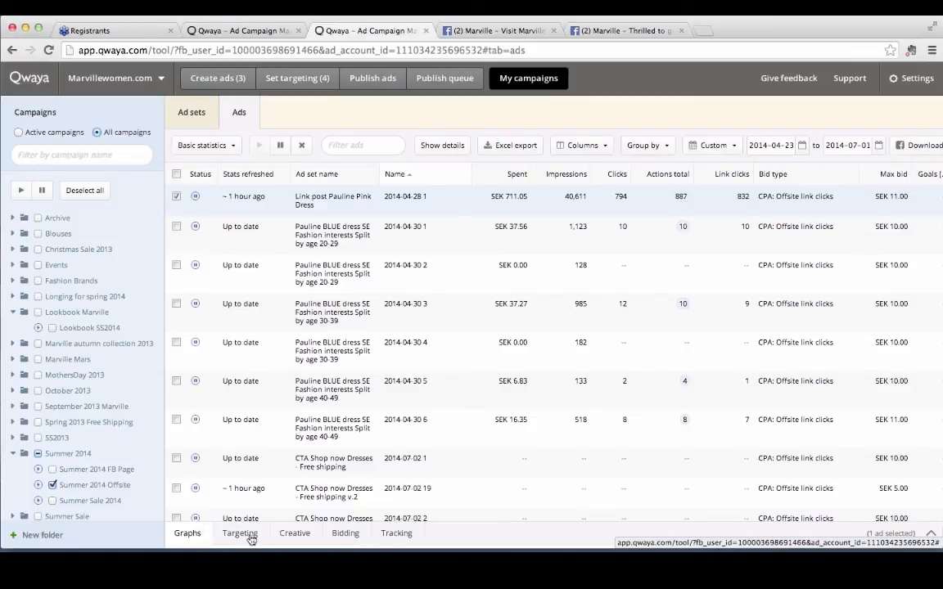
pyautogui.click(282, 536)
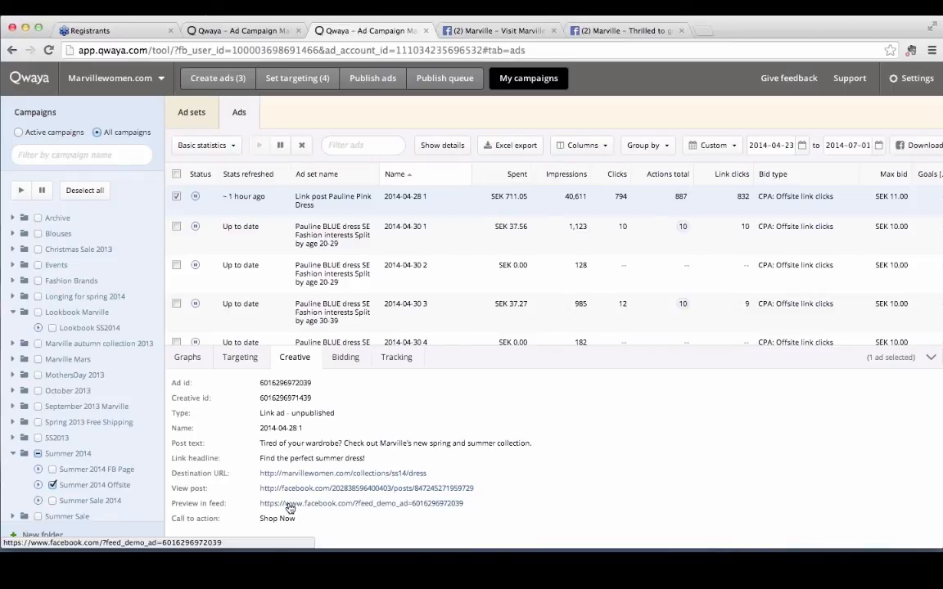
pyautogui.click(295, 489)
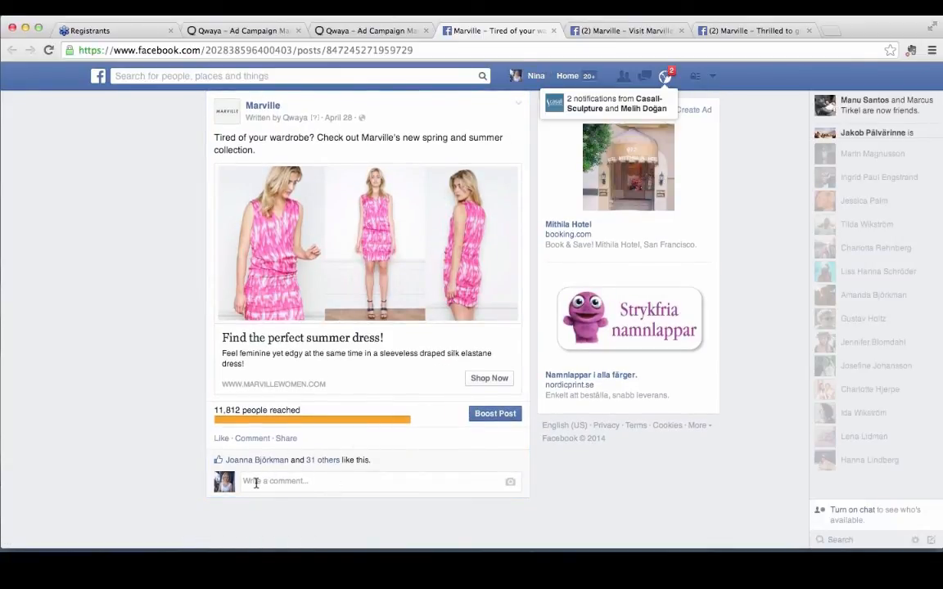
pyautogui.click(368, 30)
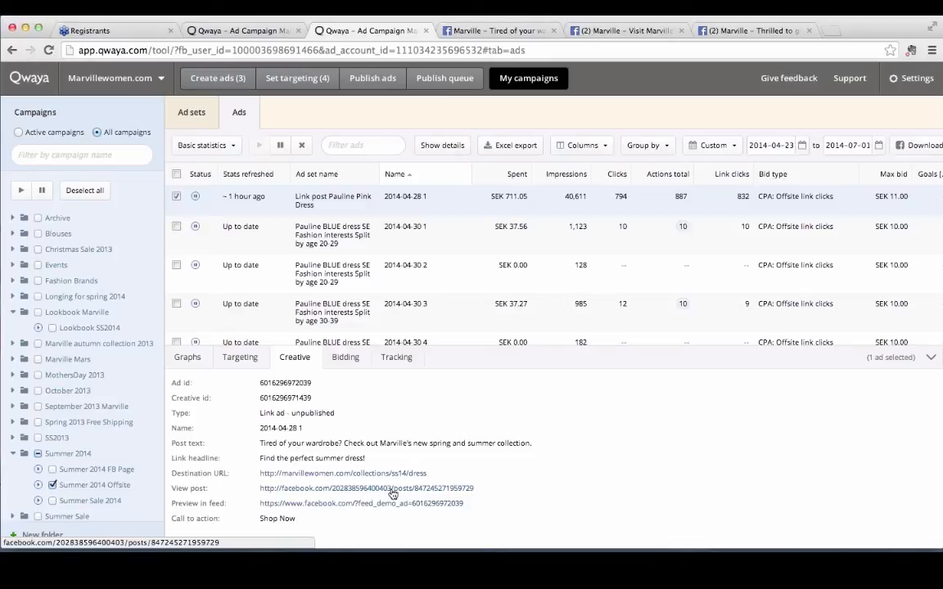
# Step: Examine the ad's available bid types and its view tag and tracking pixel settings, then collapse the details pane
pyautogui.click(344, 357)
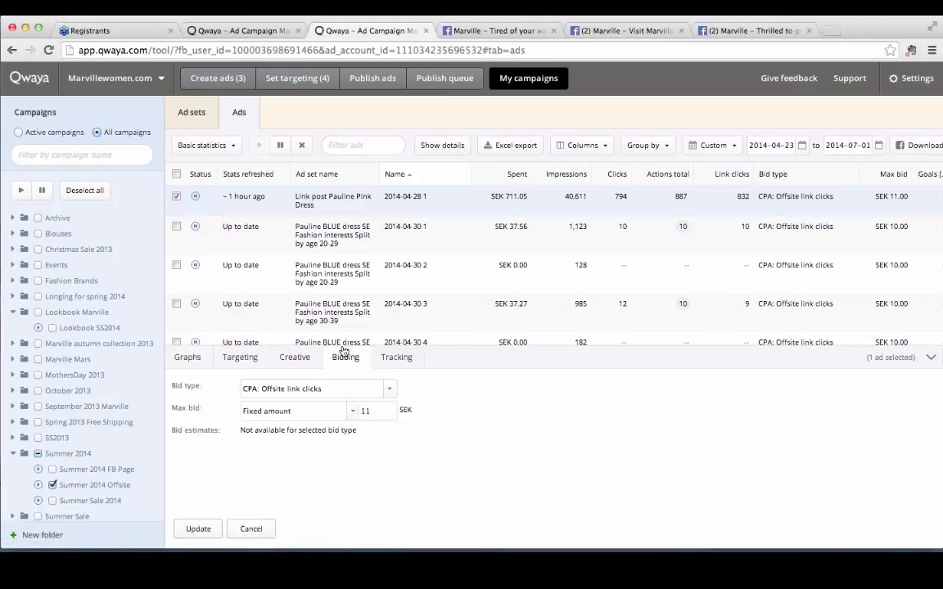
pyautogui.click(389, 394)
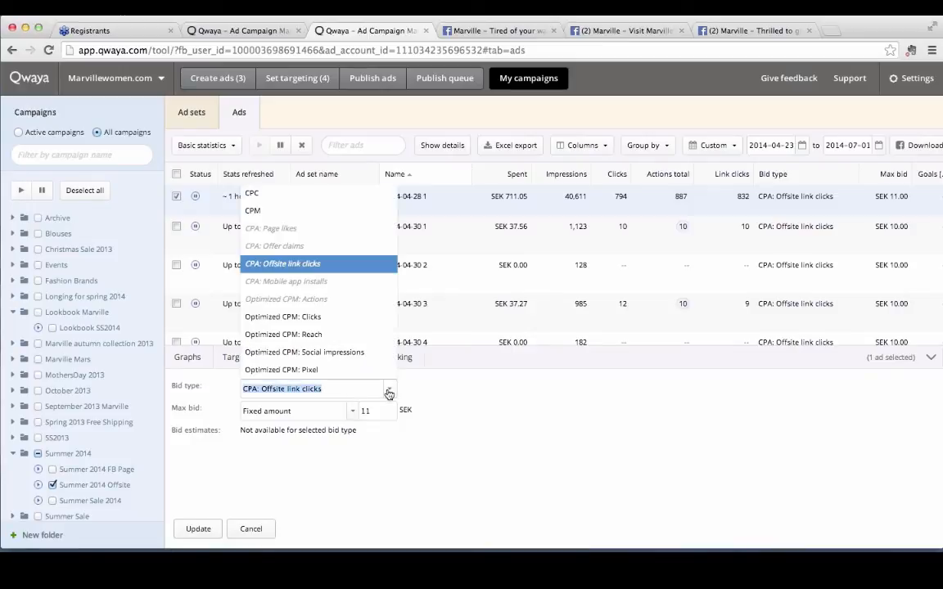
pyautogui.click(389, 393)
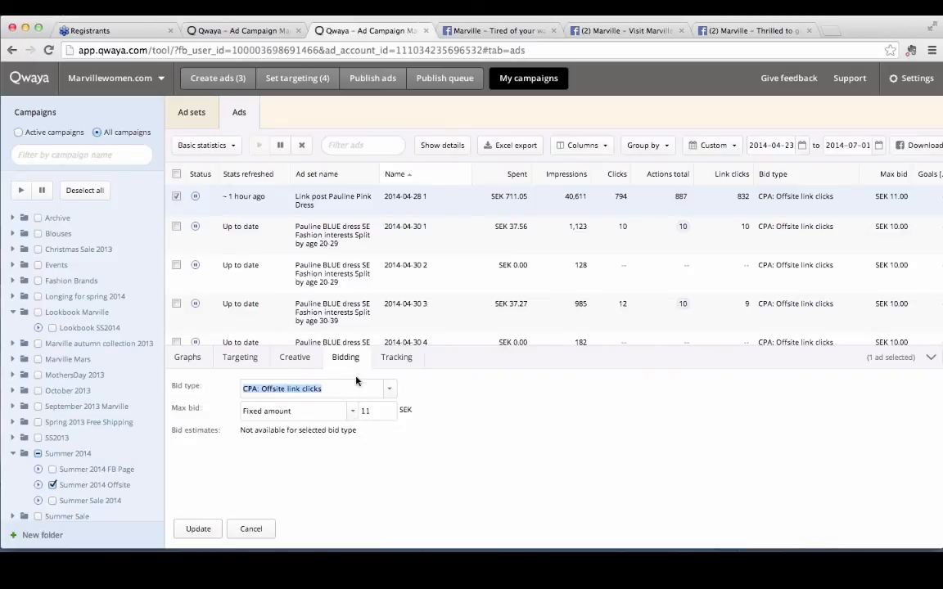
pyautogui.click(396, 357)
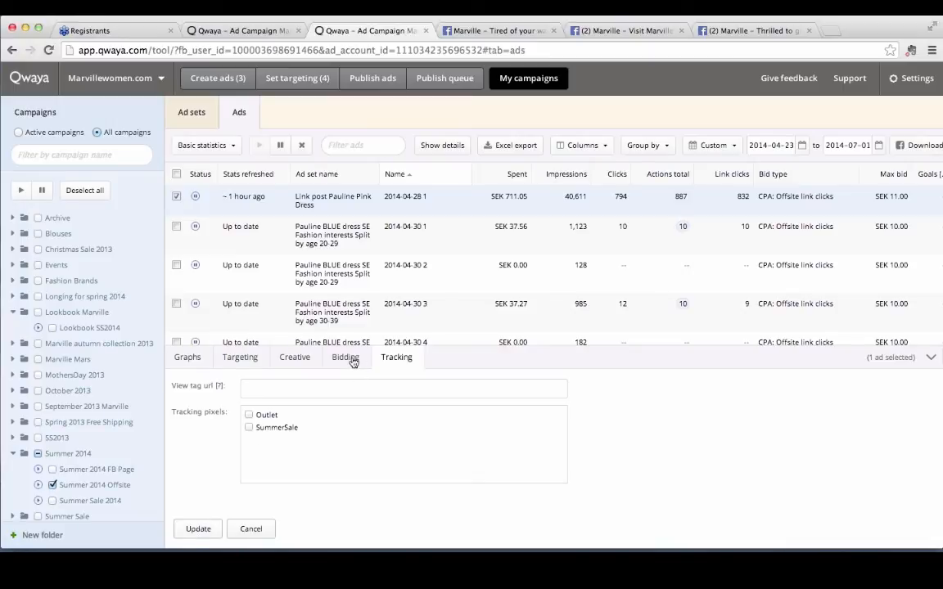
pyautogui.click(249, 415)
pyautogui.click(930, 357)
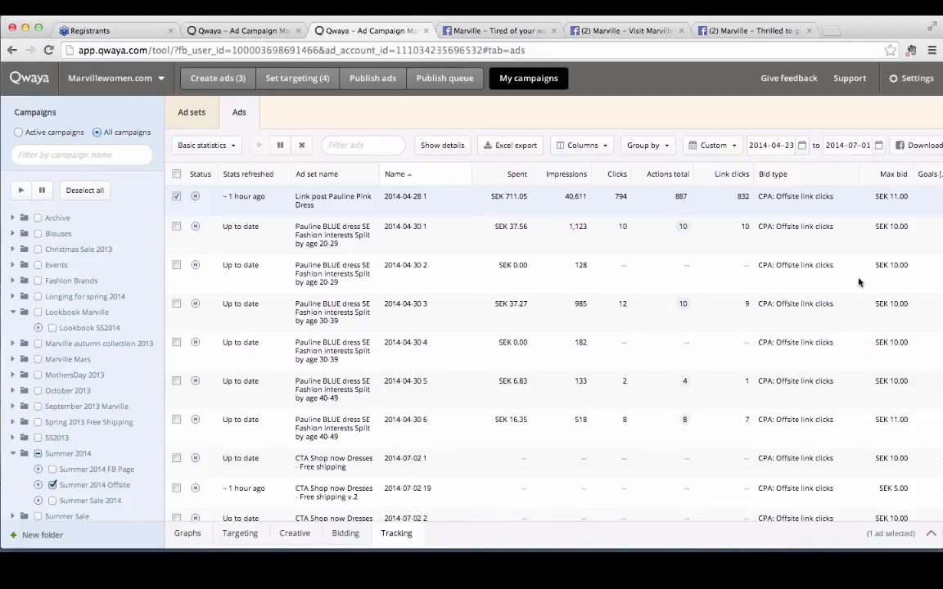
# Step: Return to the campaign's ad sets list, then switch to Keynote and show the closing slide with the support, blog and social media links
pyautogui.click(191, 112)
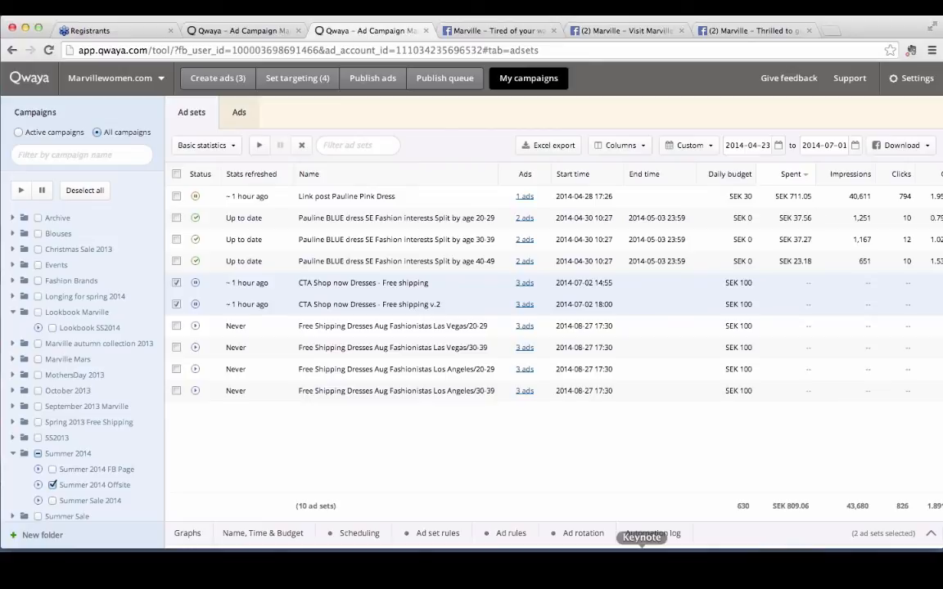
pyautogui.click(641, 548)
pyautogui.click(689, 329)
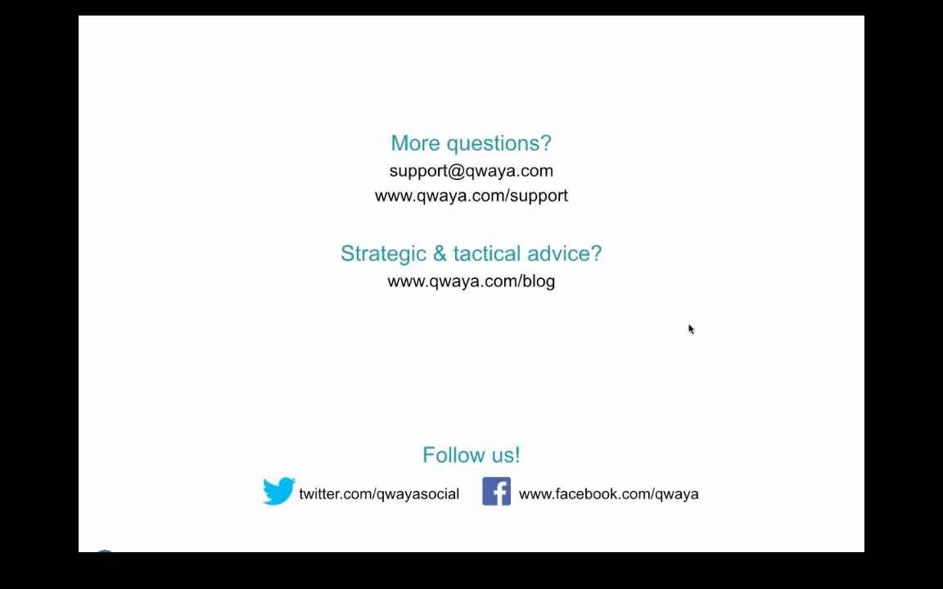